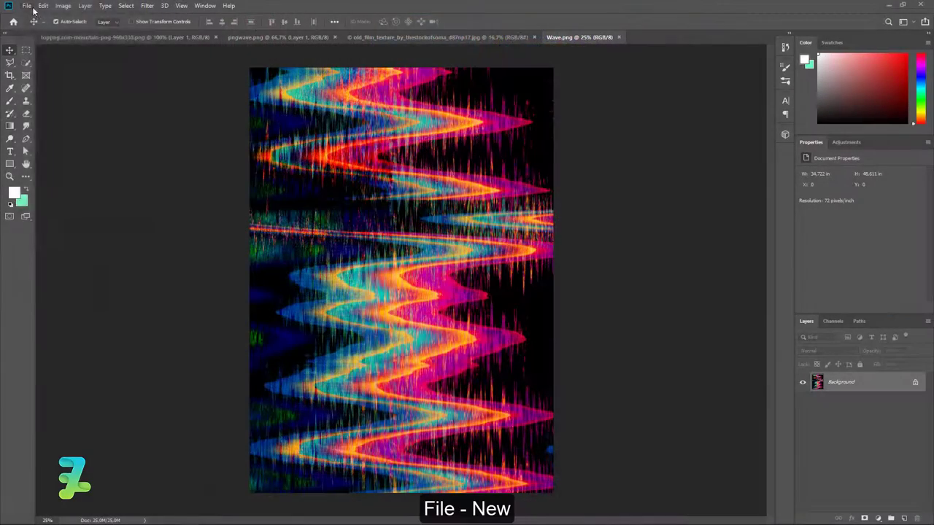
Open the File menu to begin creating a new document
click(27, 5)
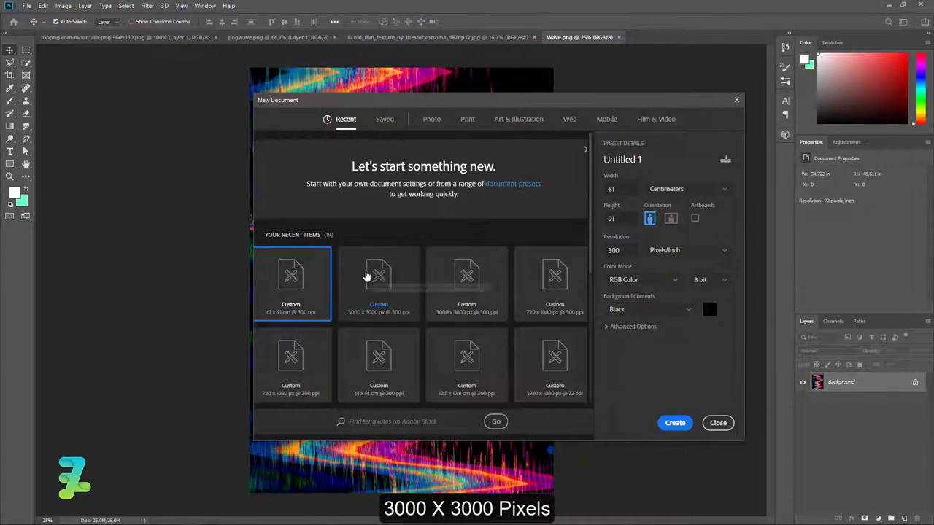
Create a 3000 × 3000 px, 300 ppi document with a black background
click(367, 272)
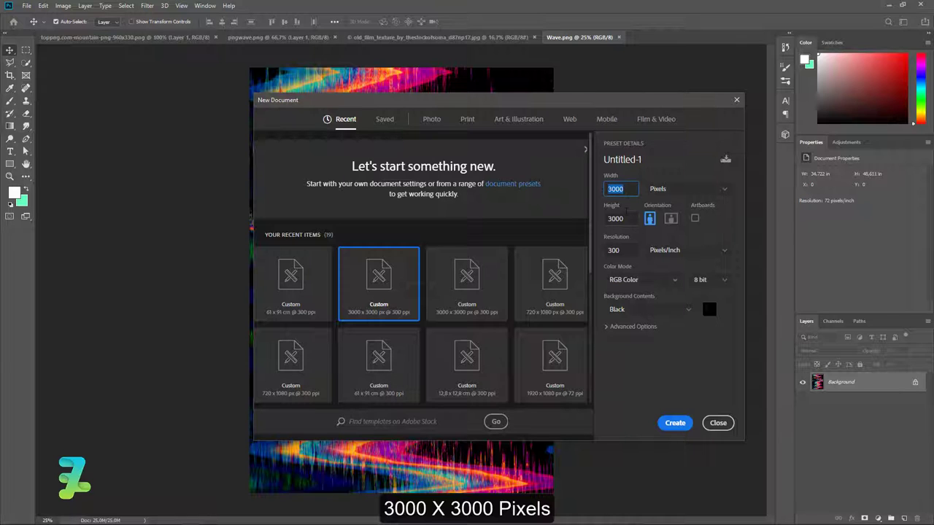
key(Tab)
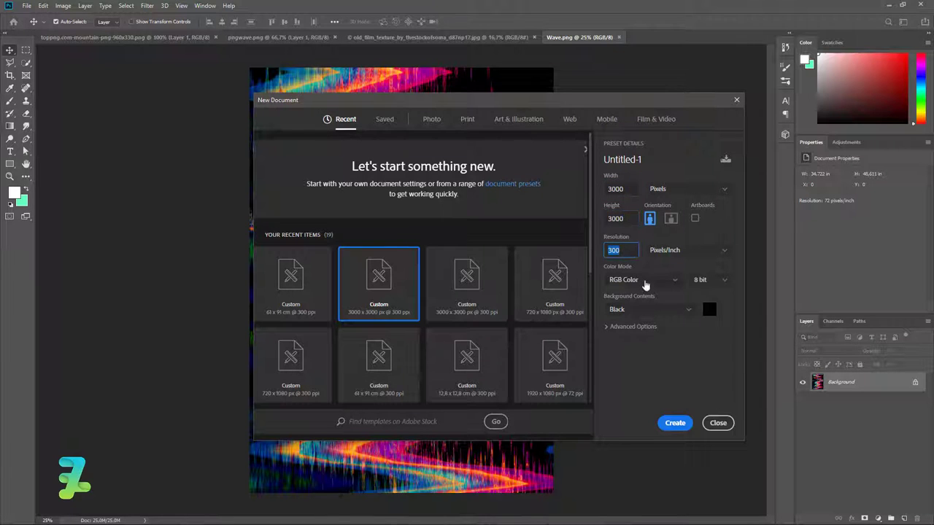
click(649, 311)
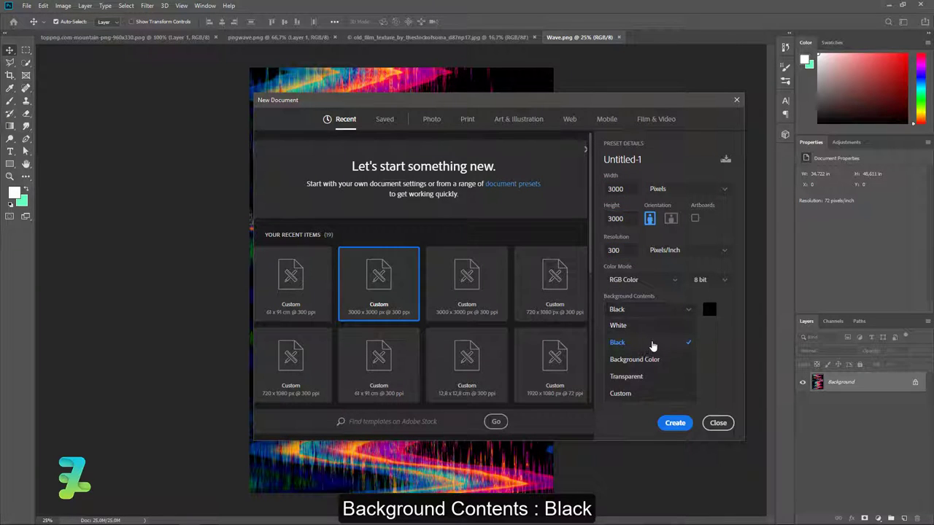
click(653, 343)
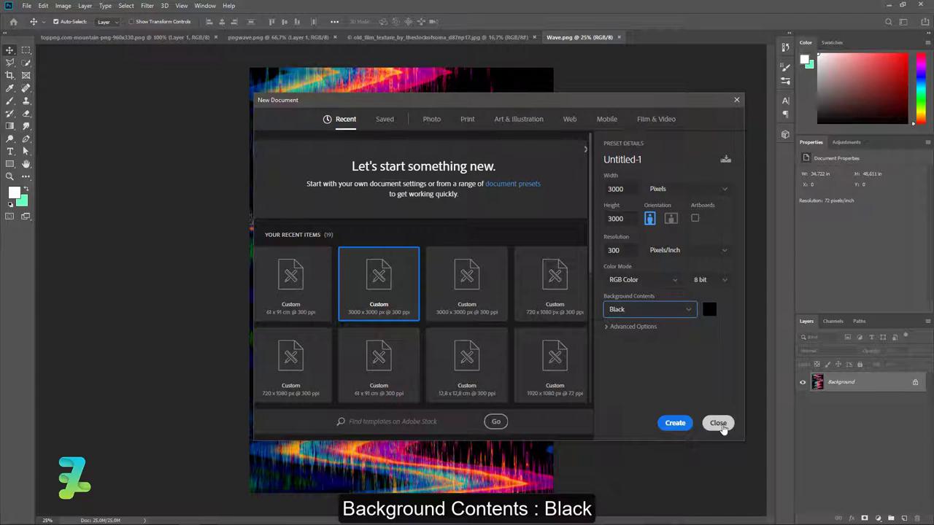
click(677, 424)
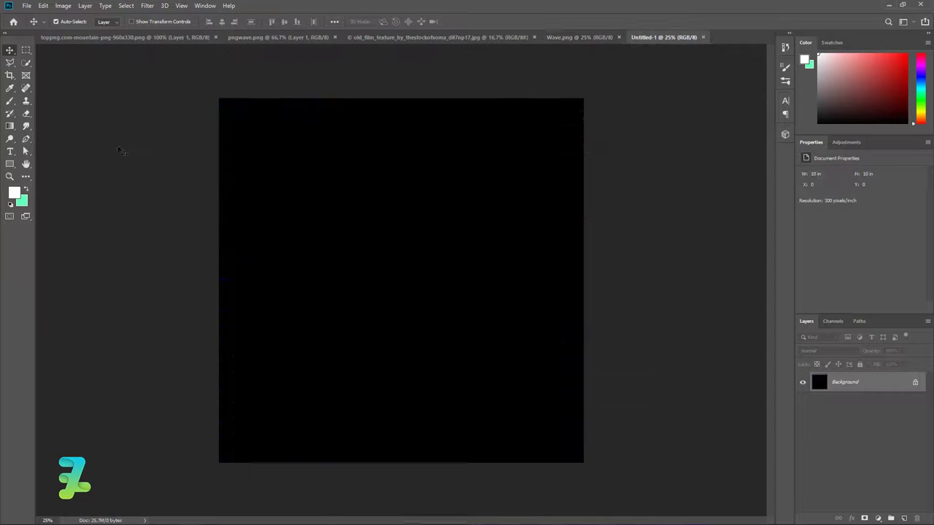
Draw a tall white rectangle over the right side of the canvas
click(9, 163)
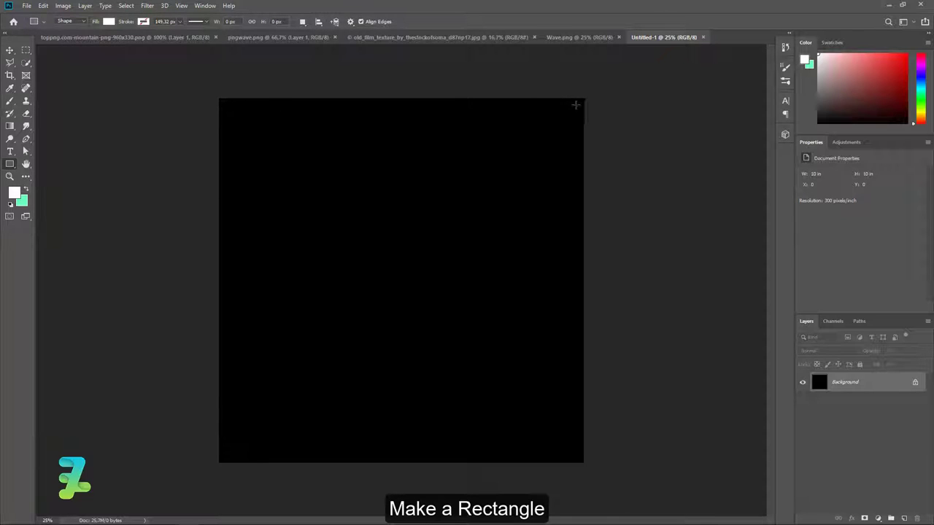
drag(576, 105, 365, 447)
key(ctrl+z)
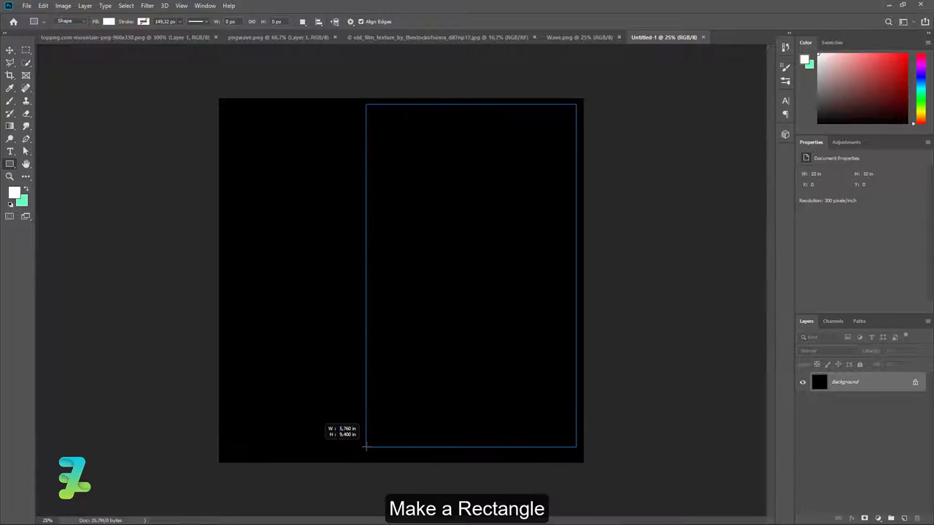
drag(366, 447, 335, 453)
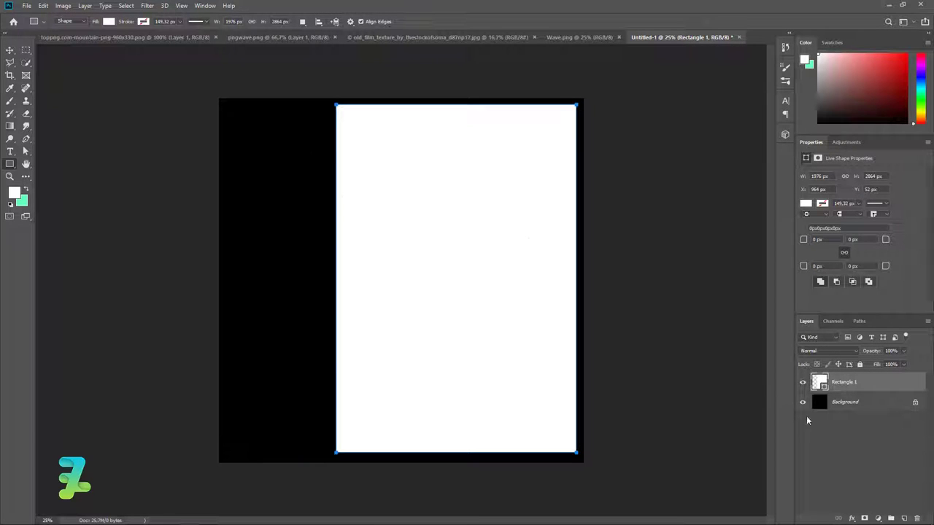
Centre the rectangle vertically on the canvas and bring up the mountain PNG
key(ctrl+a)
key(v)
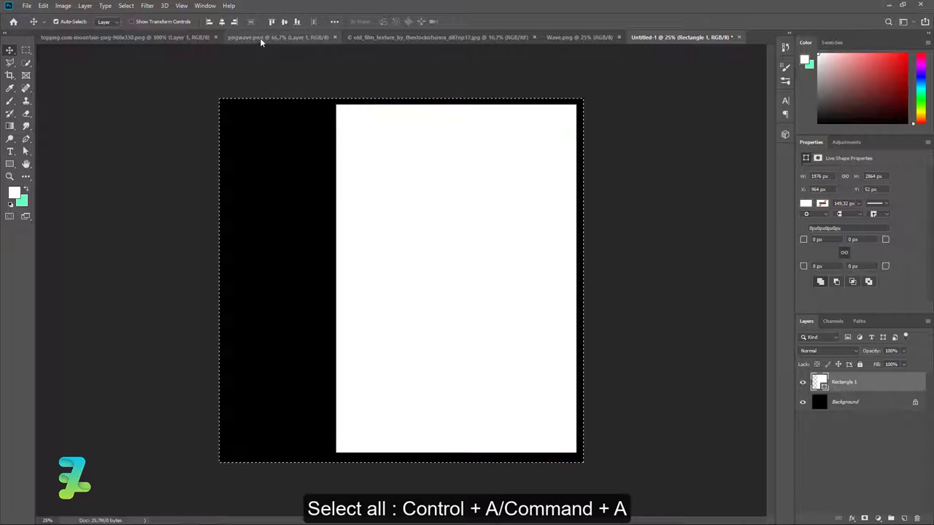
click(284, 22)
key(ctrl+d)
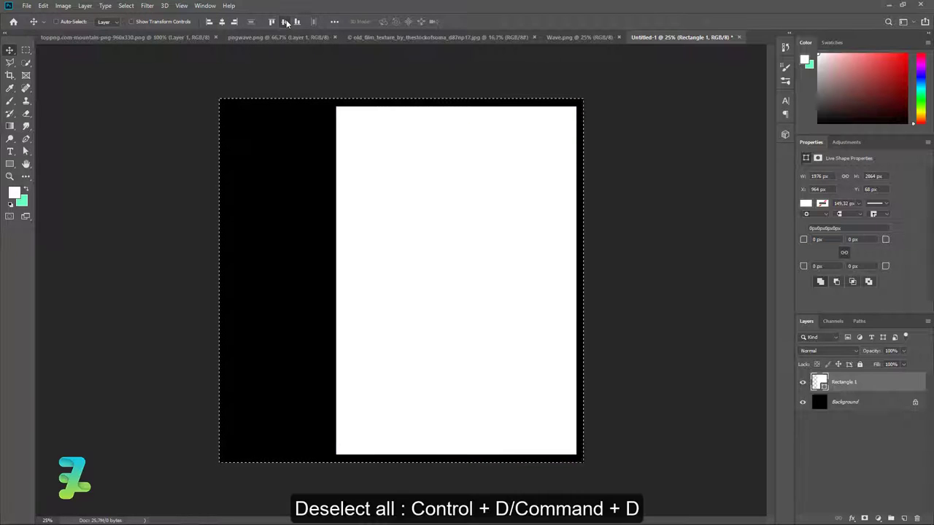
click(75, 37)
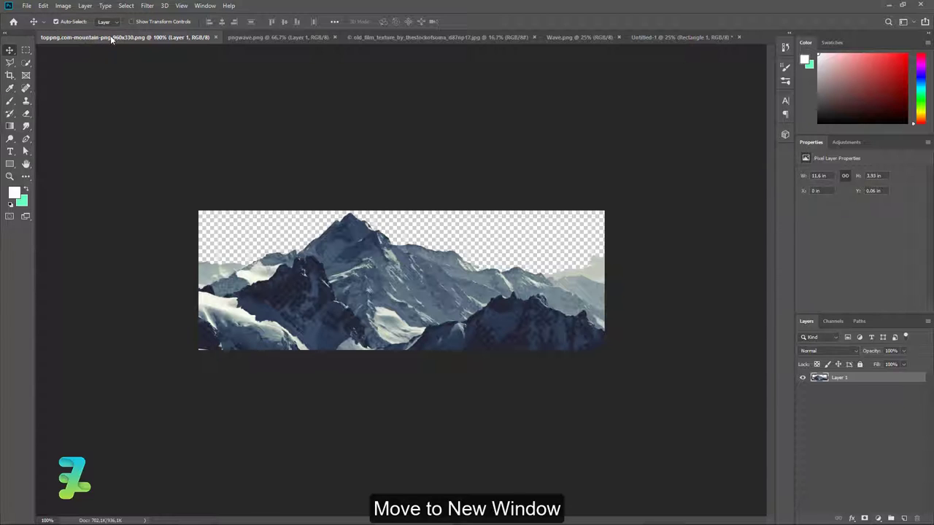
Bring the mountain image into Untitled-1 and clip it to the white rectangle
right_click(110, 37)
click(137, 75)
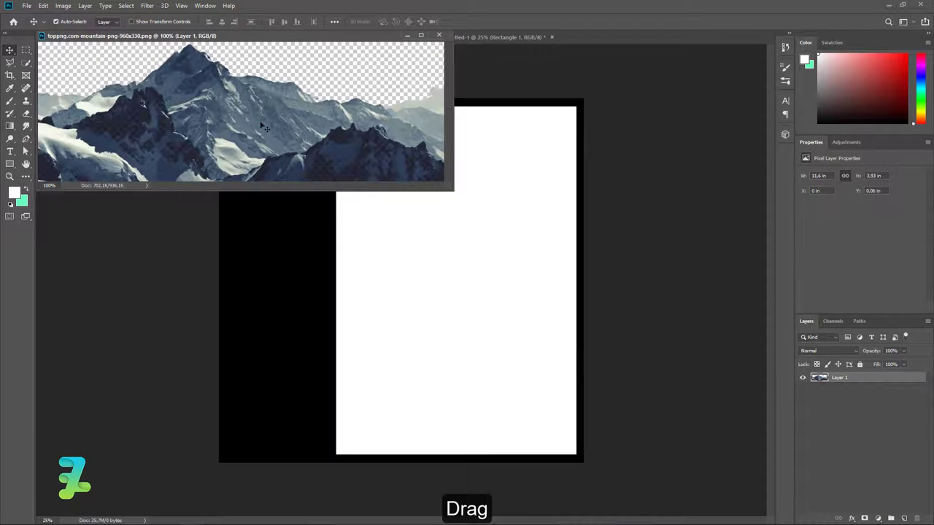
drag(276, 126, 466, 340)
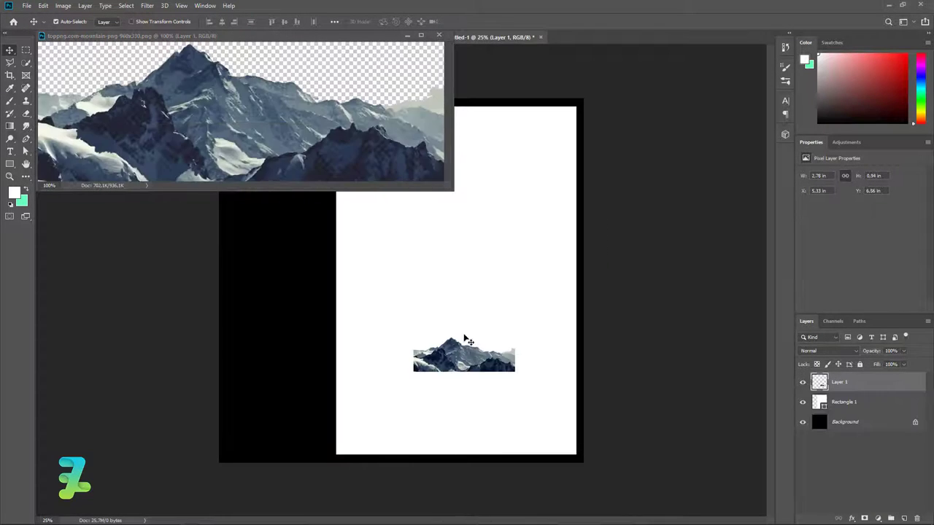
click(439, 35)
drag(470, 359, 394, 441)
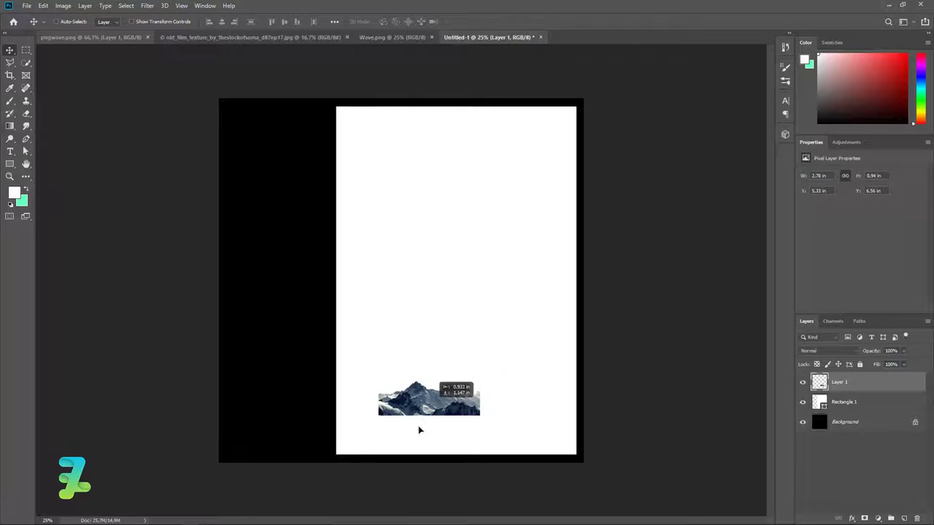
right_click(905, 382)
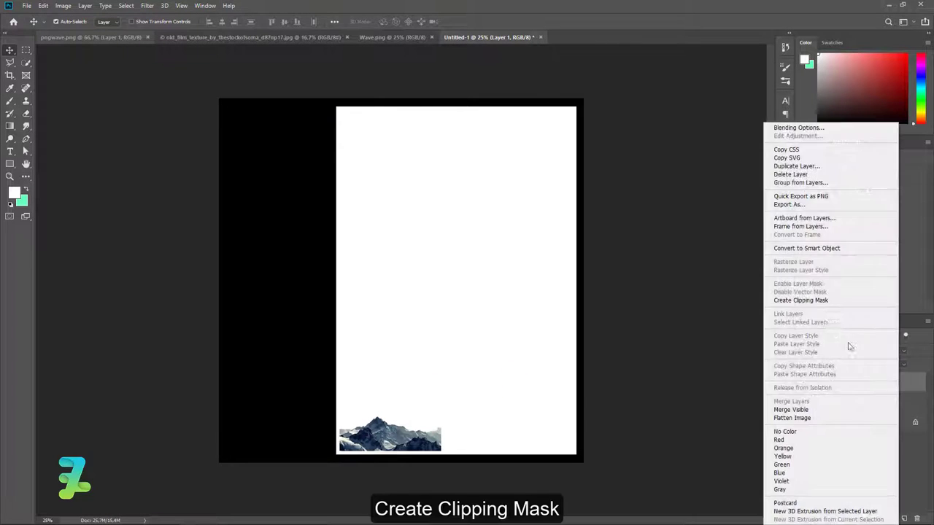
click(846, 299)
drag(398, 439, 382, 448)
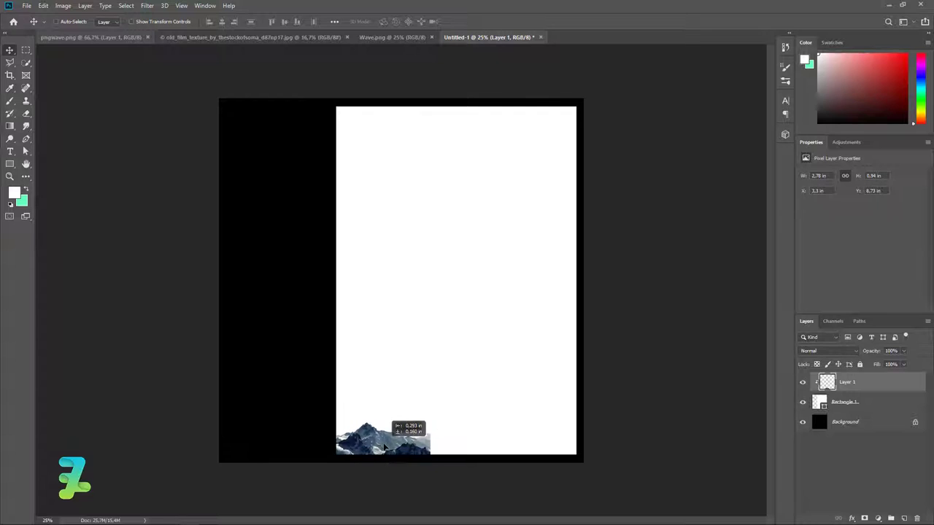
Scale the mountain to about 444.53% so it fills the rectangle's lower part
key(ctrl+t)
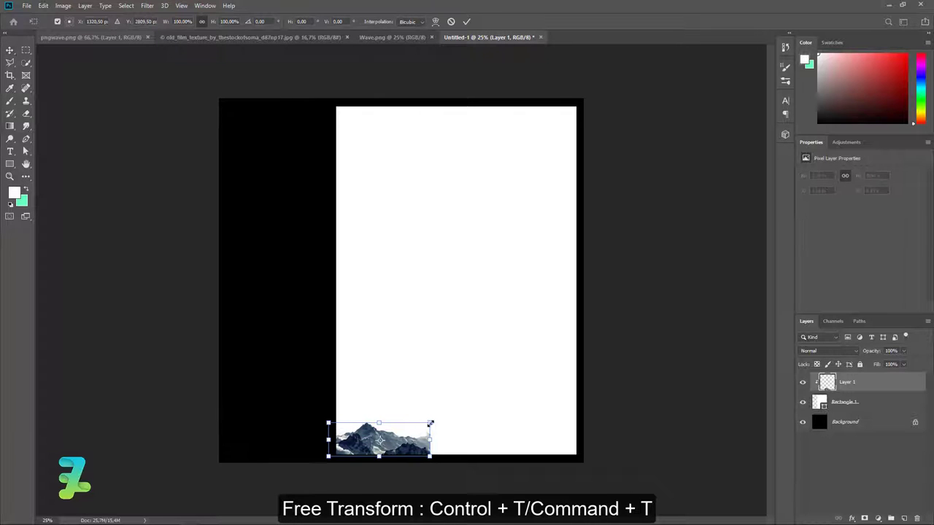
drag(431, 423, 599, 350)
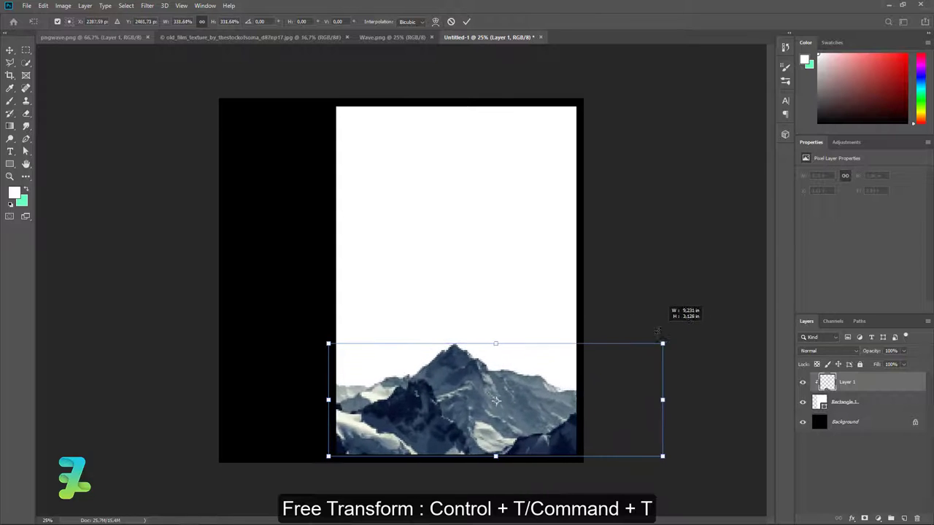
drag(597, 349, 593, 350)
drag(467, 409, 463, 411)
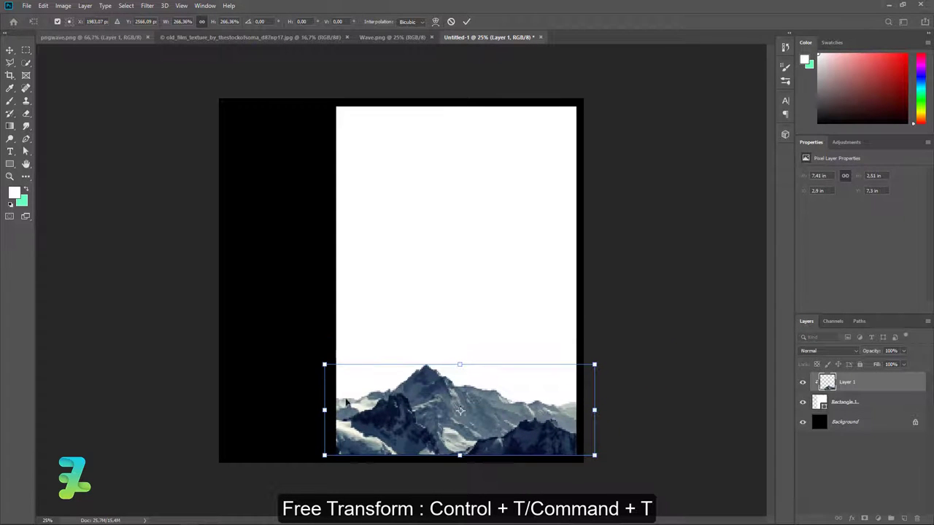
drag(325, 365, 200, 321)
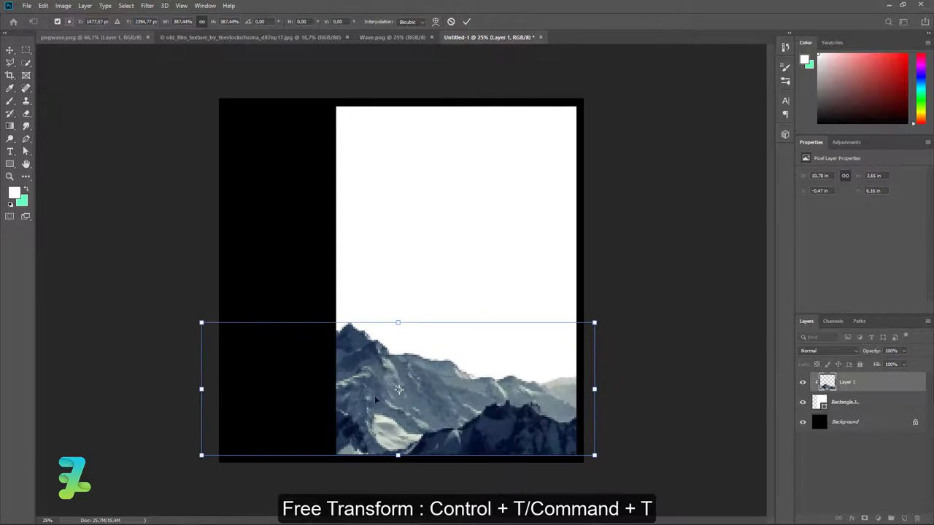
mouse_move(374, 396)
mouse_down()
mouse_move(419, 378)
mouse_move(439, 387)
mouse_up()
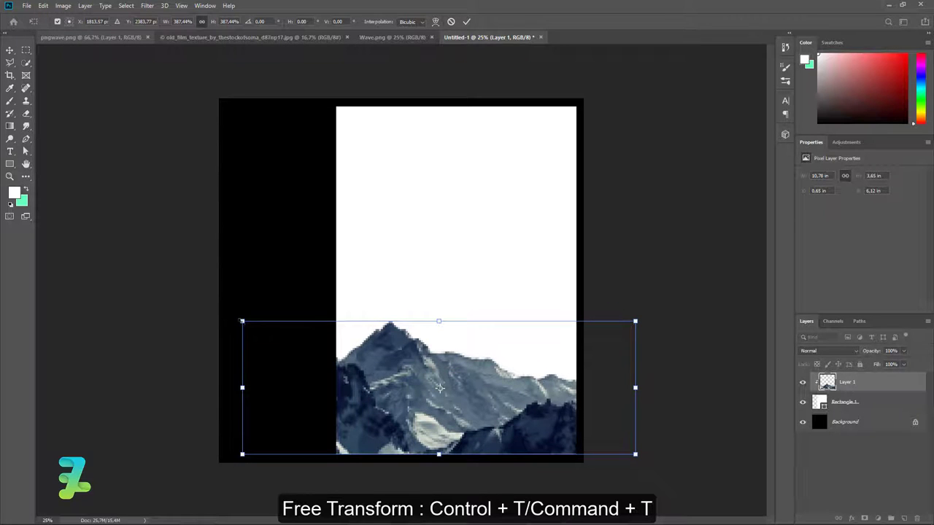
drag(242, 321, 184, 302)
drag(364, 381, 410, 387)
key(Return)
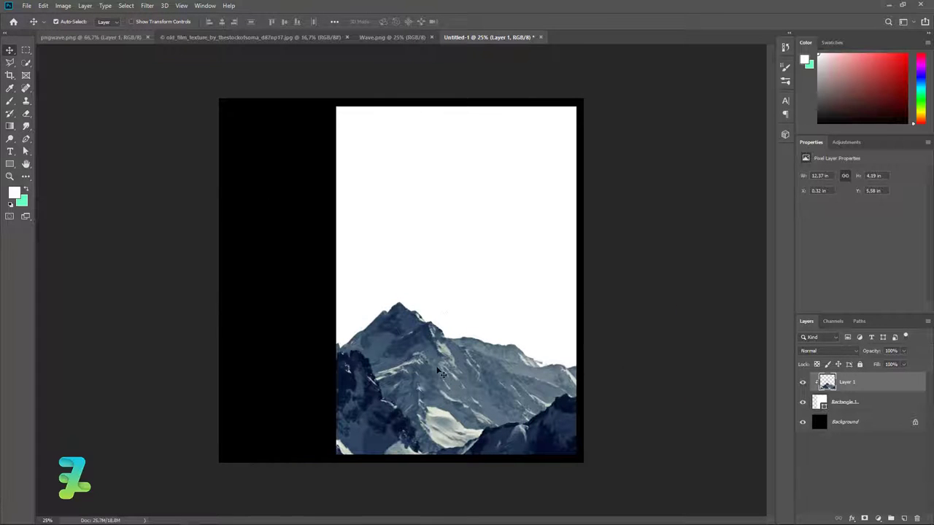
Add a Brightness/Contrast adjustment clipped to the mountain layer with contrast 66
click(878, 519)
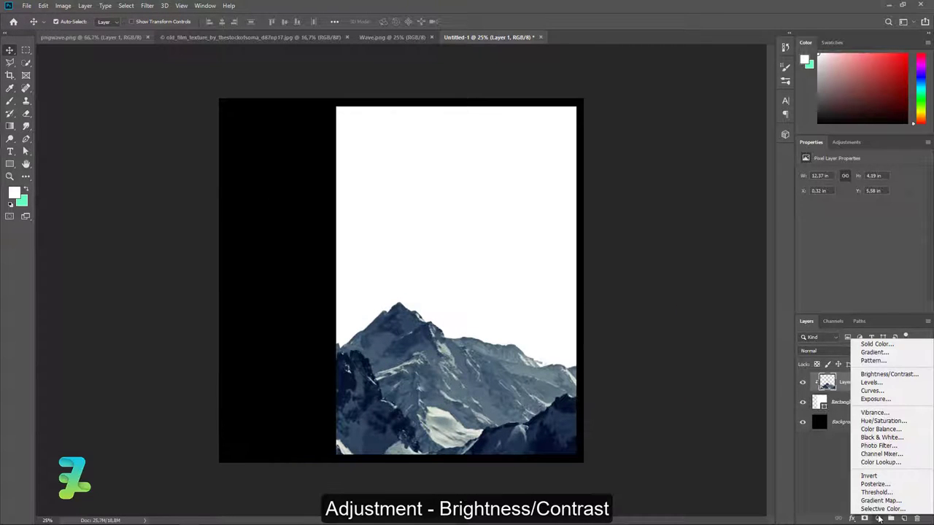
click(896, 374)
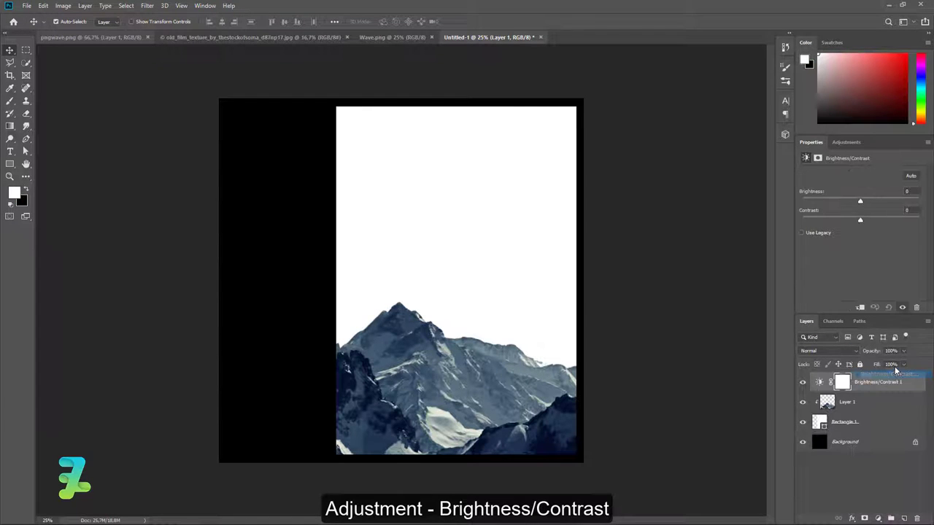
click(860, 308)
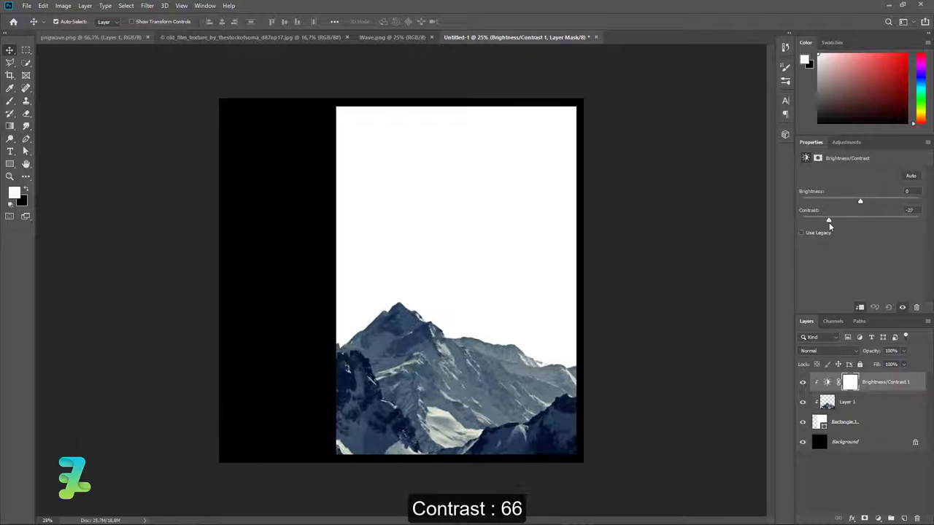
mouse_move(829, 223)
mouse_down()
mouse_move(912, 226)
mouse_move(899, 236)
mouse_up()
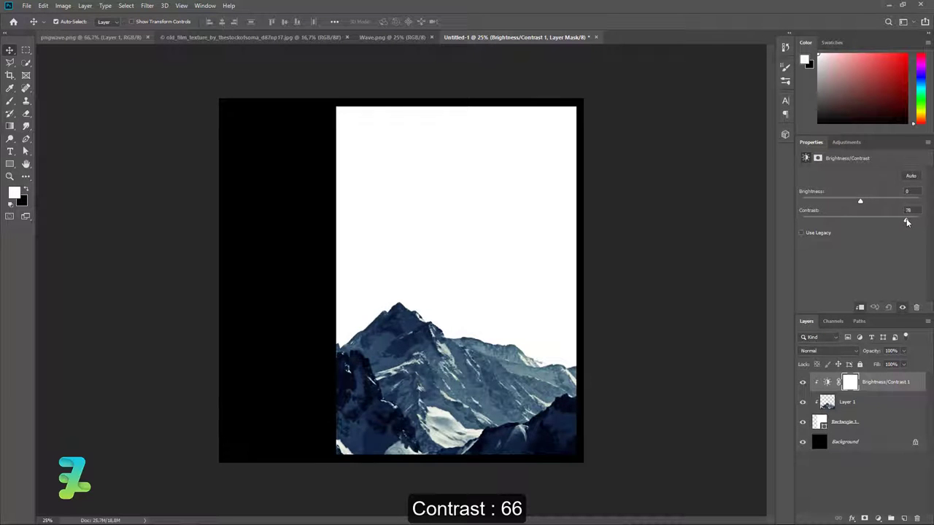
drag(907, 222, 899, 232)
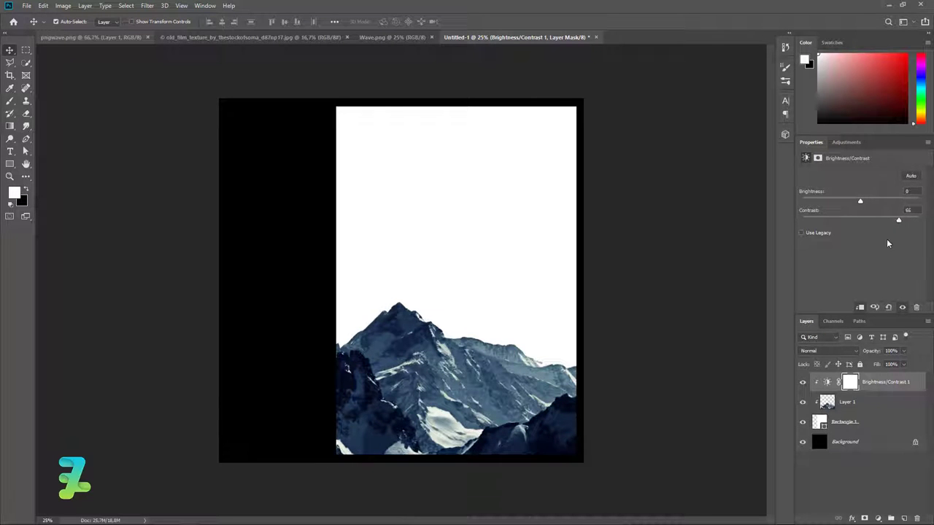
Change Rectangle 1's fill colour to black #000000
double_click(821, 422)
click(565, 308)
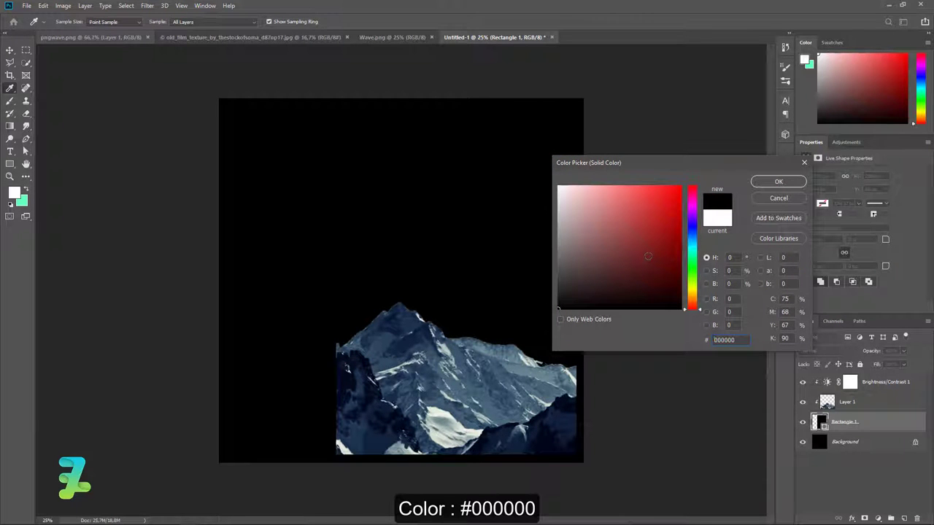
click(764, 182)
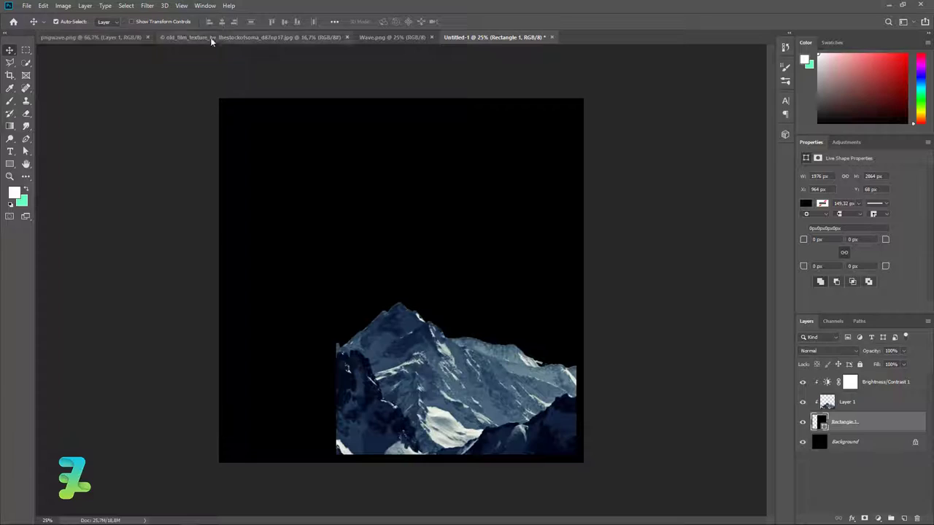
Bring the Earth image into the poster as Layer 2 behind the mountain peak
click(89, 37)
right_click(89, 37)
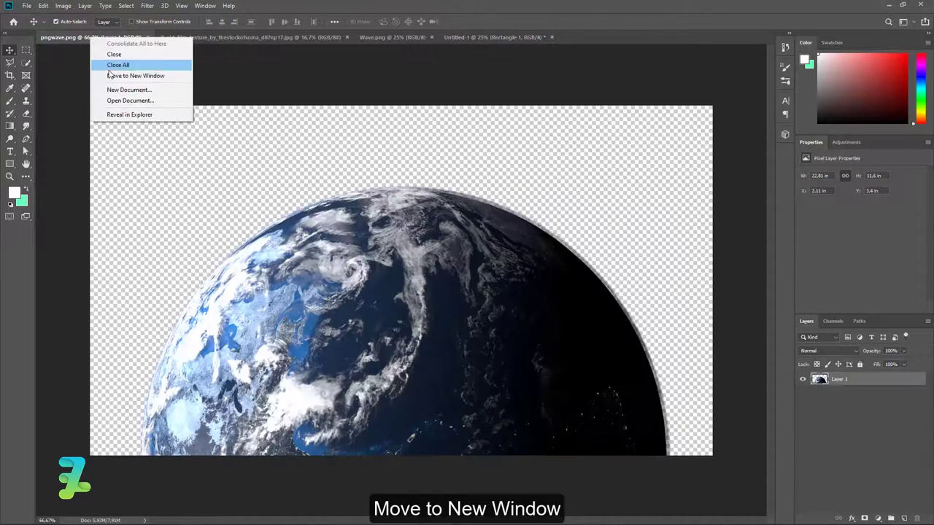
click(115, 76)
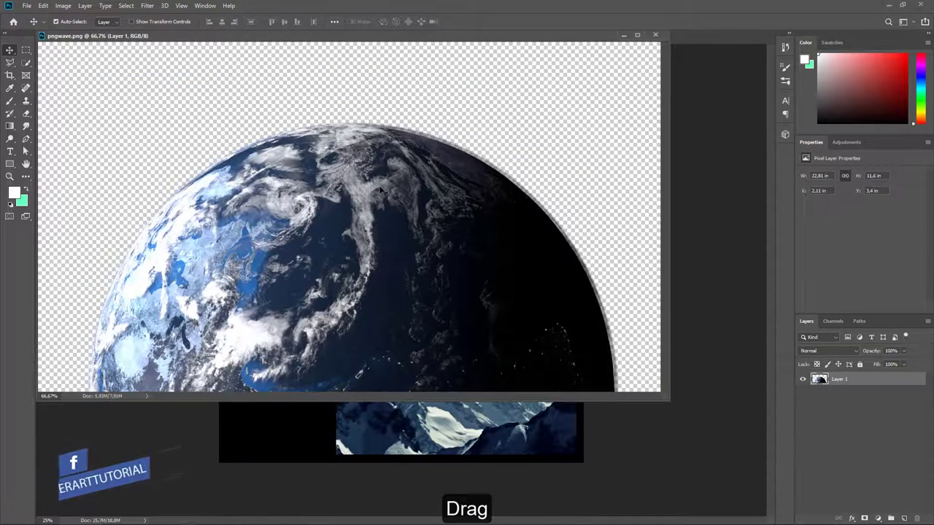
drag(380, 132, 251, 448)
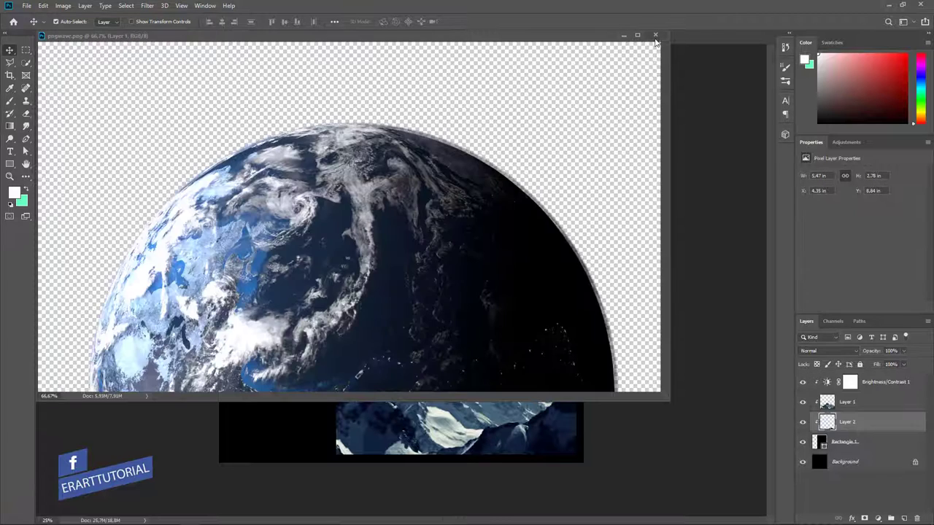
click(656, 35)
mouse_move(646, 308)
mouse_down()
mouse_move(537, 392)
mouse_move(523, 202)
mouse_move(523, 217)
mouse_up()
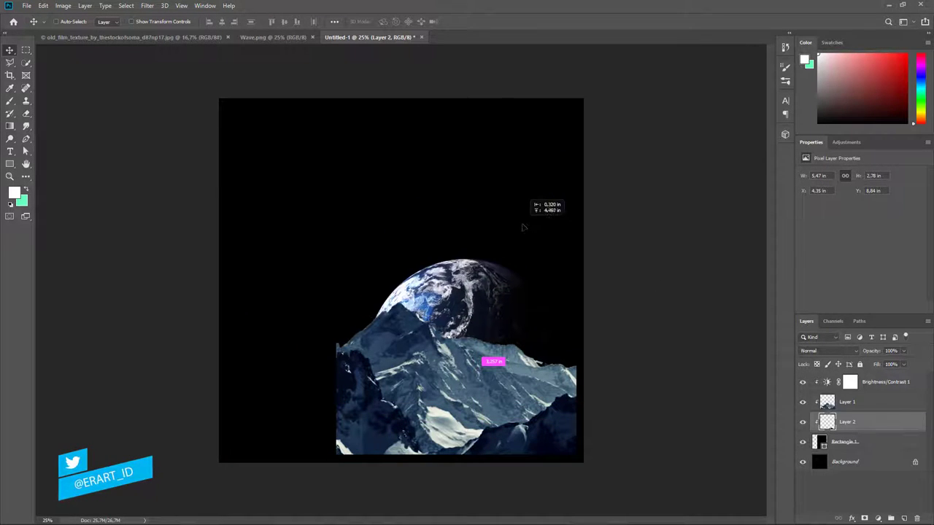
Duplicate, clip and merge the mountain layers into Layer 1 copy, then nudge Earth lower-right
click(876, 406)
key(ctrl+j)
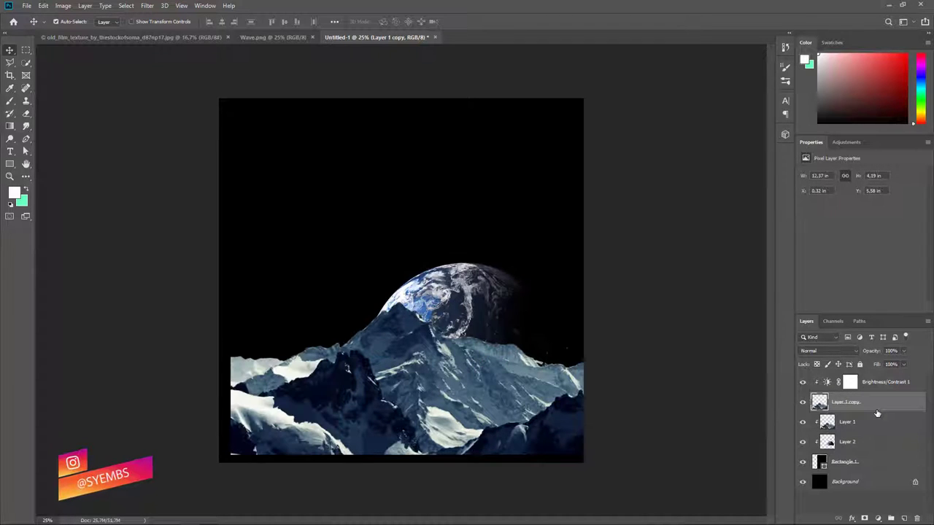
right_click(877, 405)
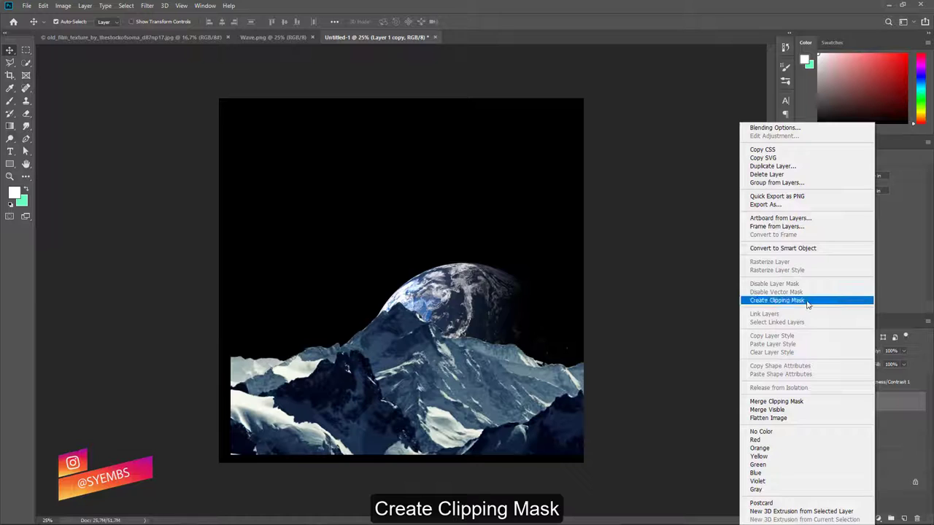
click(807, 302)
shift+click(865, 422)
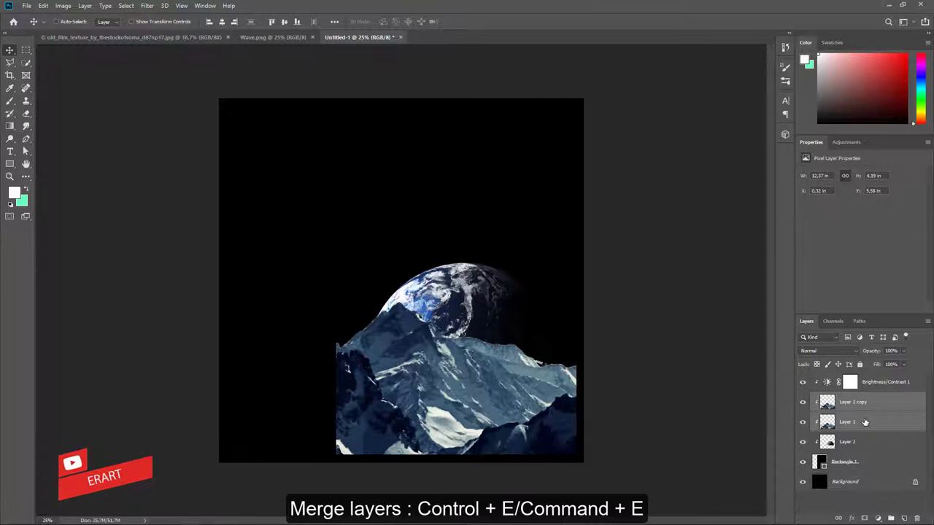
key(ctrl+e)
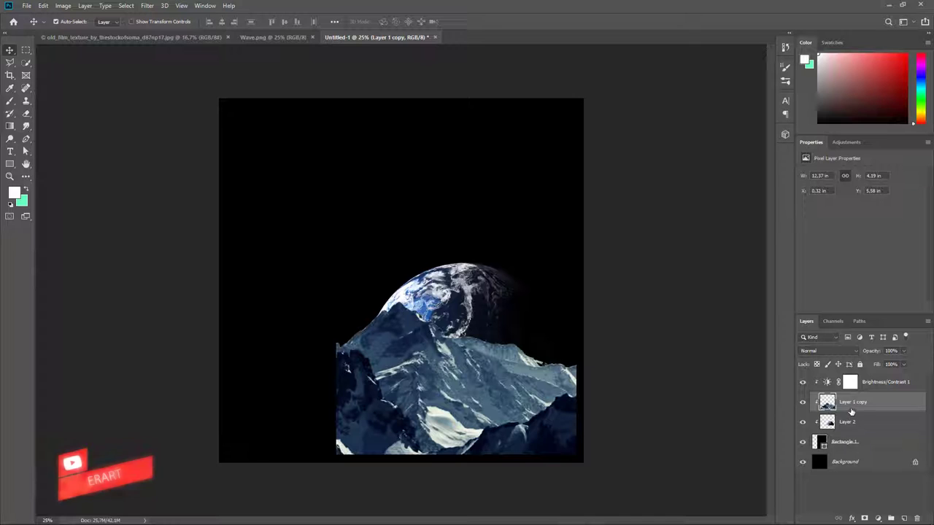
click(826, 422)
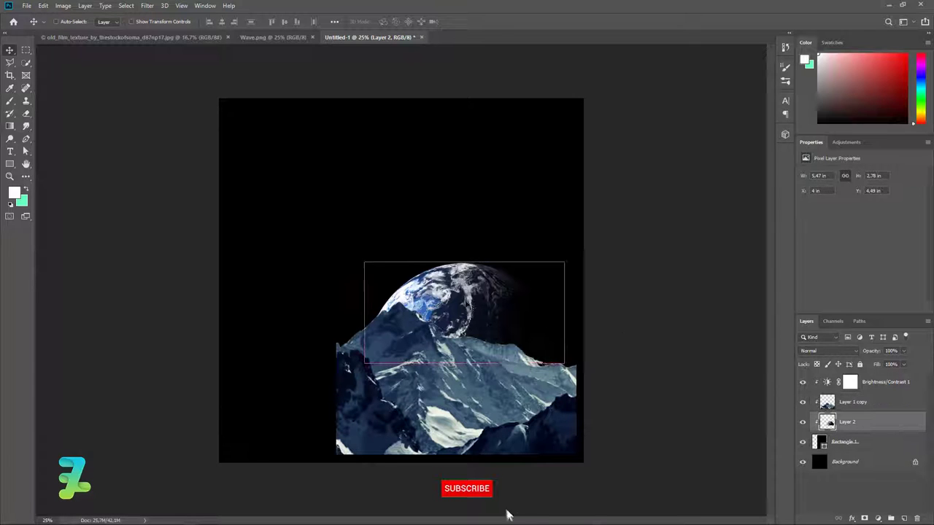
drag(469, 276, 502, 293)
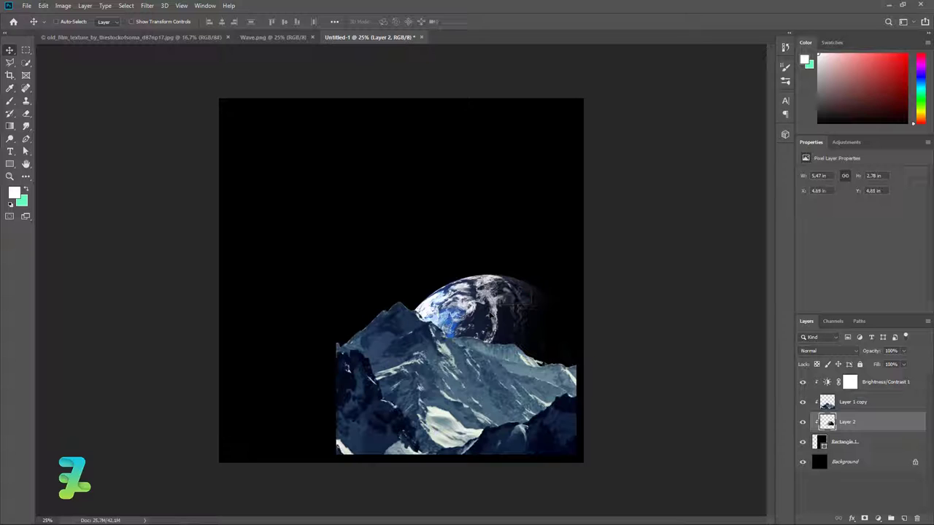
Enable Outer Glow on the Earth layer with a cyan #4dfdff glow colour
double_click(884, 424)
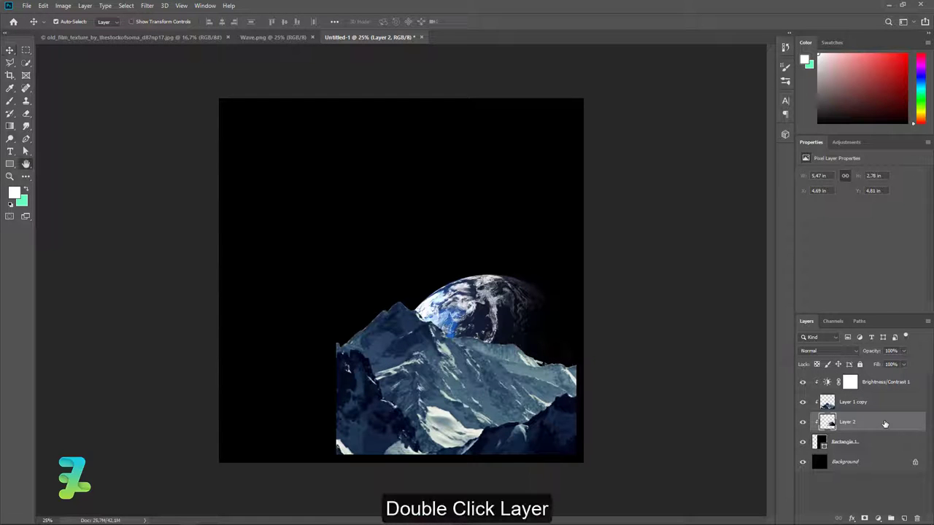
click(511, 297)
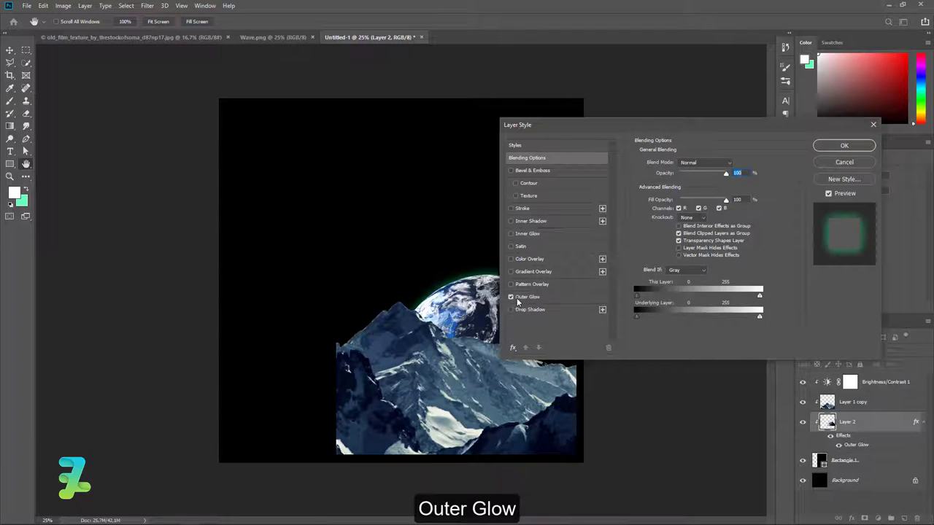
click(658, 197)
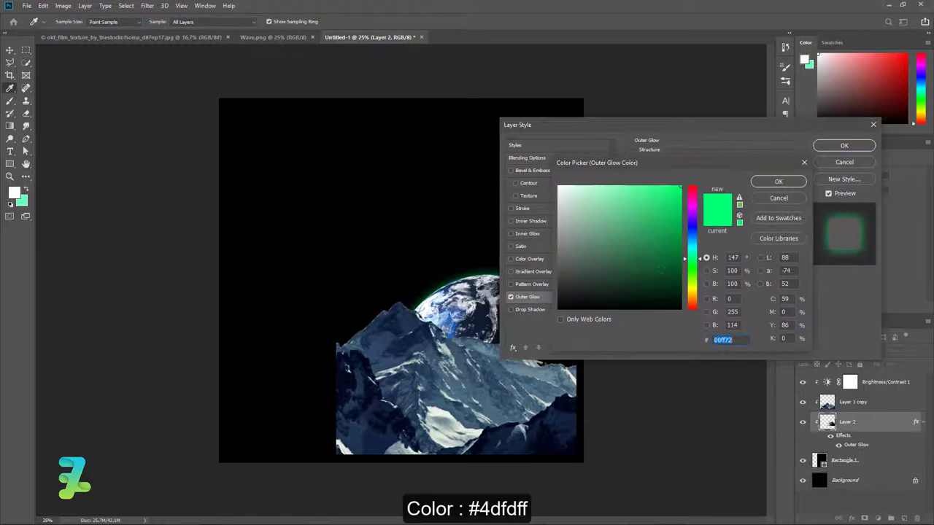
drag(684, 257, 685, 244)
drag(635, 193, 621, 147)
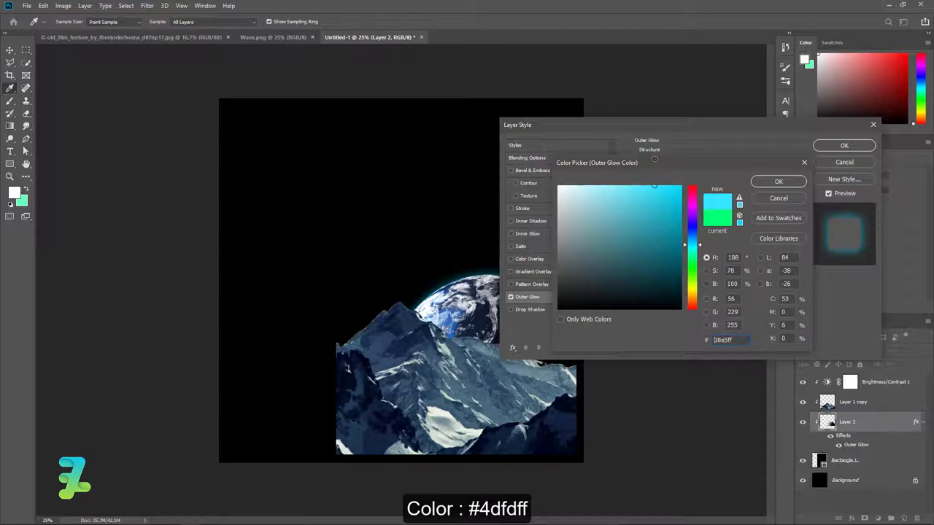
drag(663, 209, 662, 169)
drag(696, 251, 694, 251)
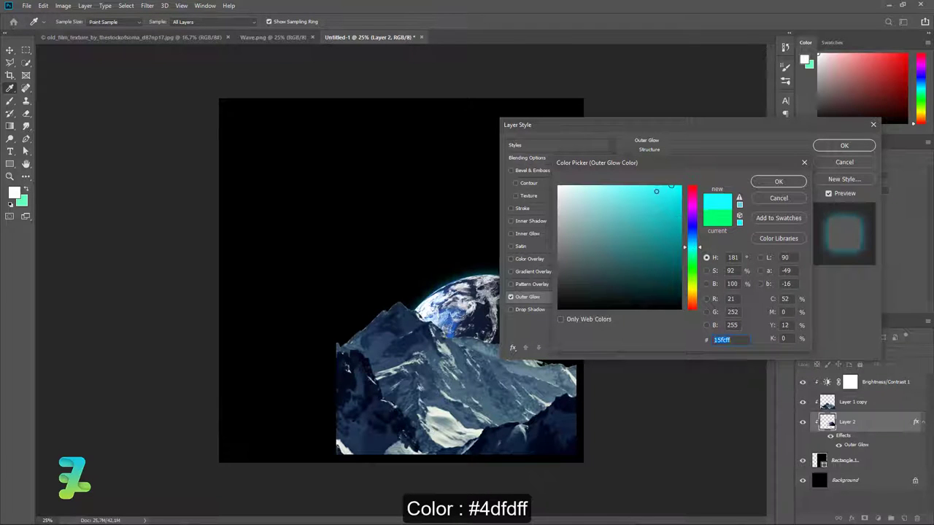
text(4dfdff)
click(778, 180)
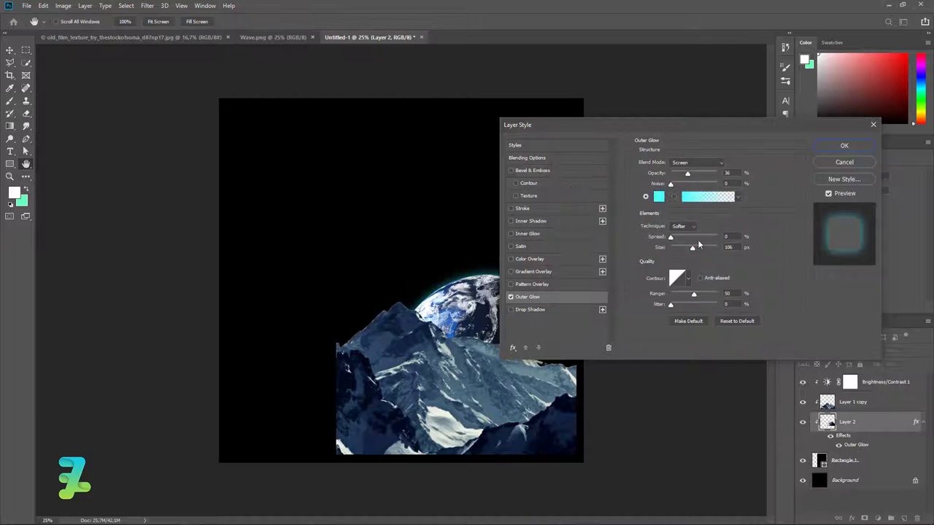
Set the glow to 250 px size, jitter 9, 0% spread, 56% opacity, colour #4db6ff
drag(698, 249, 707, 252)
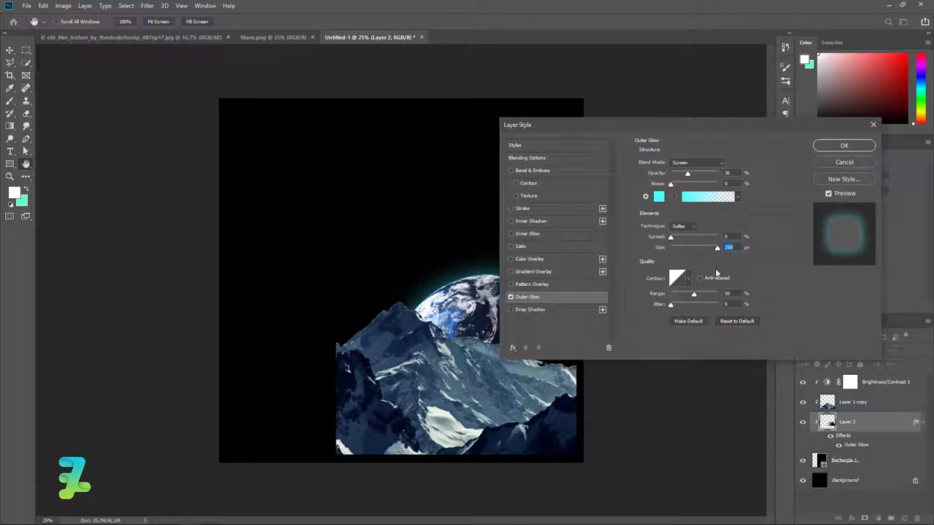
drag(672, 303, 693, 297)
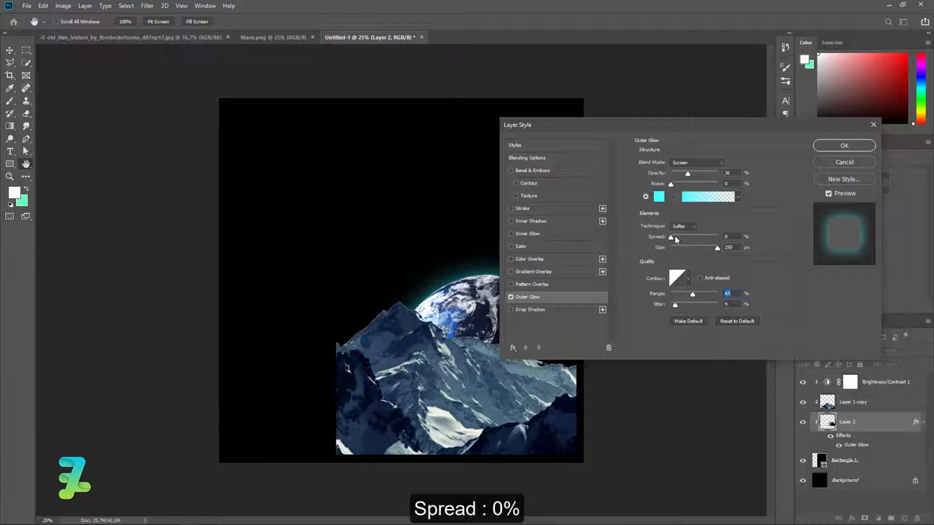
mouse_move(672, 240)
mouse_down()
mouse_move(694, 240)
mouse_move(674, 244)
mouse_up()
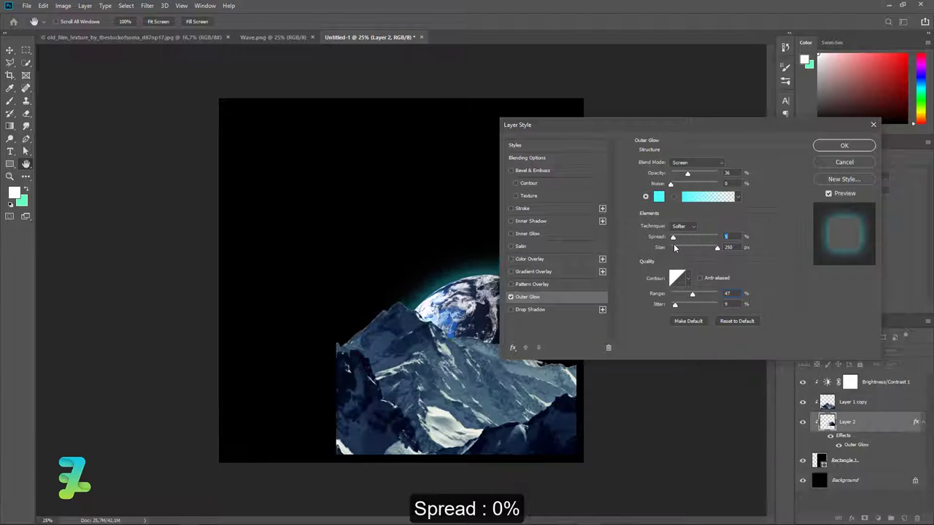
drag(686, 179, 698, 178)
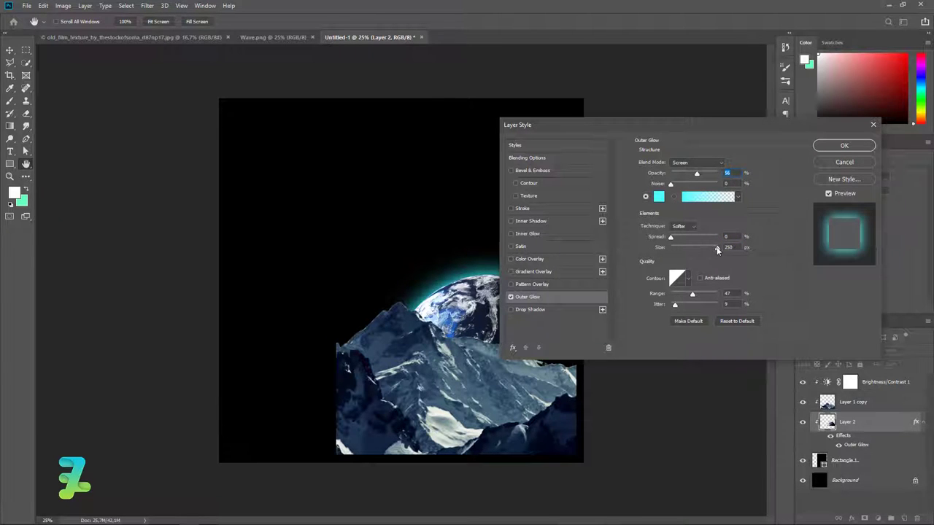
drag(686, 126, 769, 97)
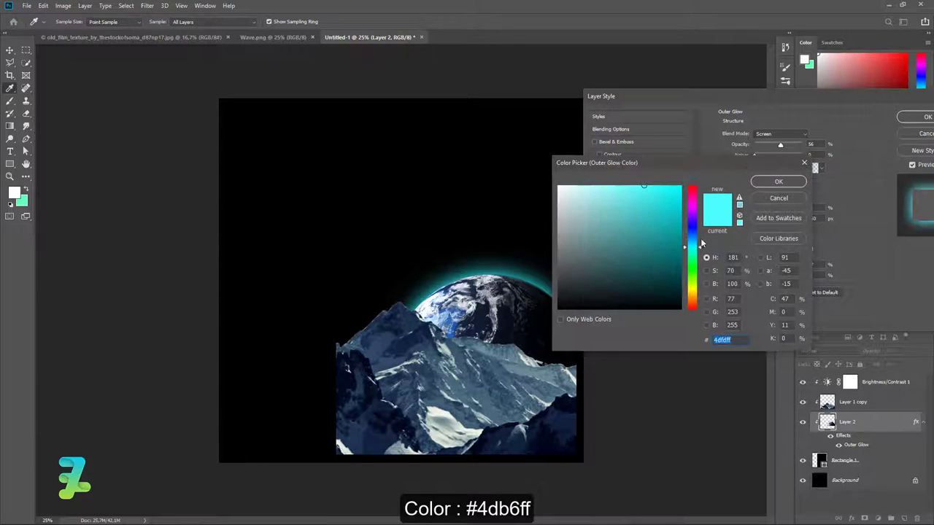
drag(695, 248, 695, 242)
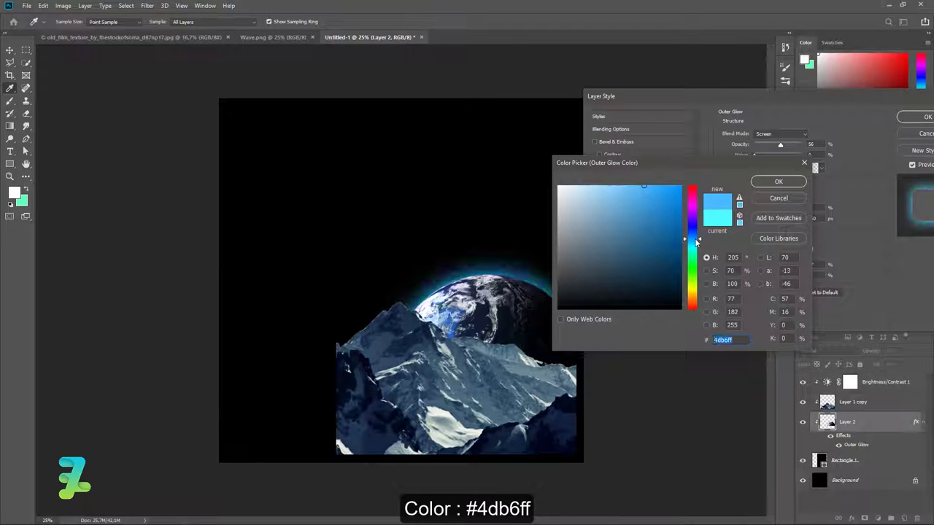
click(779, 181)
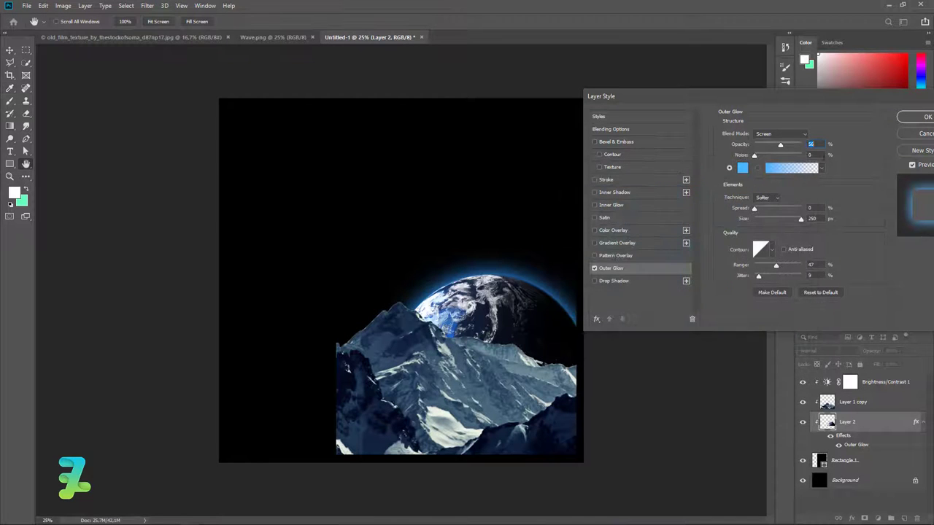
Apply the outer glow, select the merged mountain layer, and set a 100%-hardness Eraser
click(918, 120)
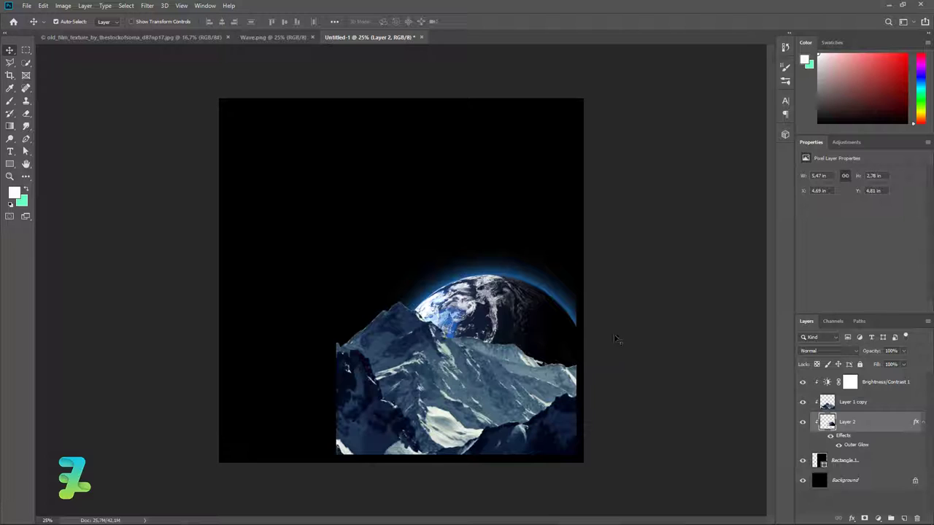
click(864, 406)
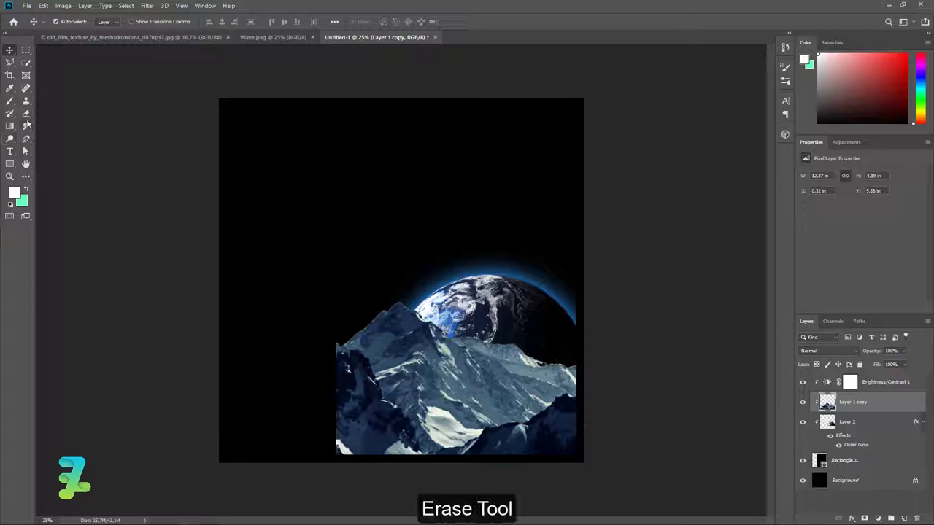
click(26, 115)
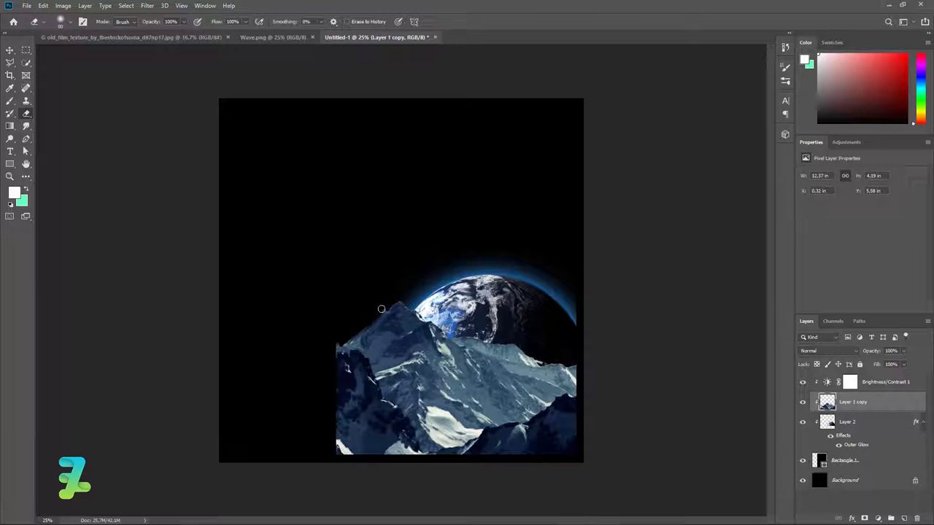
right_click(58, 62)
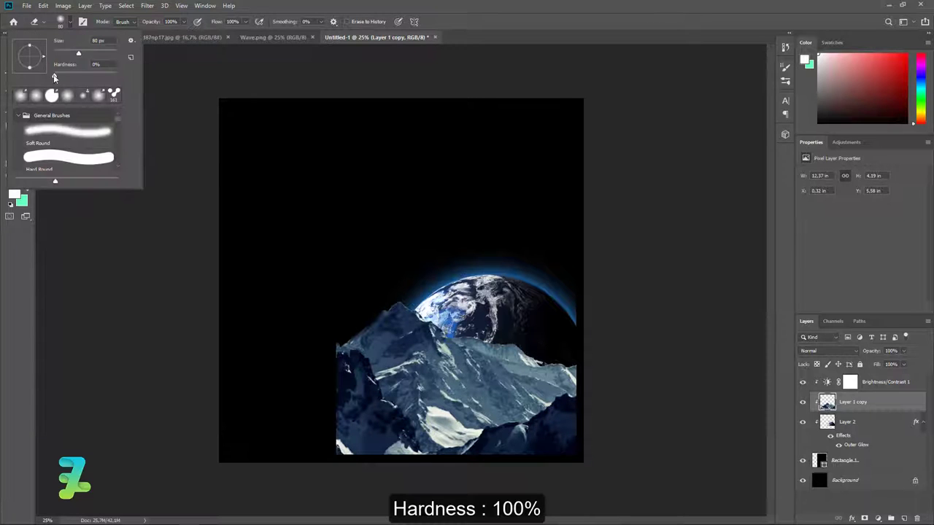
drag(54, 78, 117, 78)
key(Return)
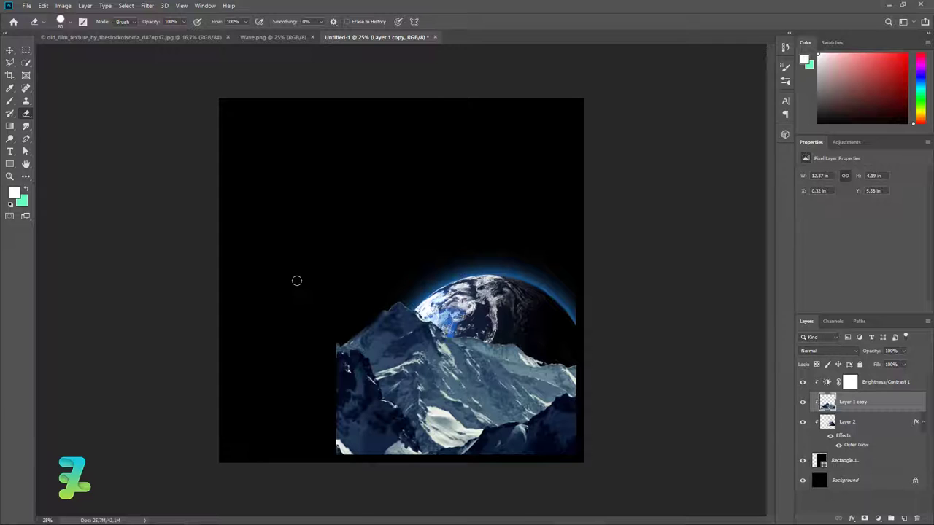
key(ctrl+z)
Erase the mountain's top edge and release the layer from its clipping mask
drag(478, 334, 580, 363)
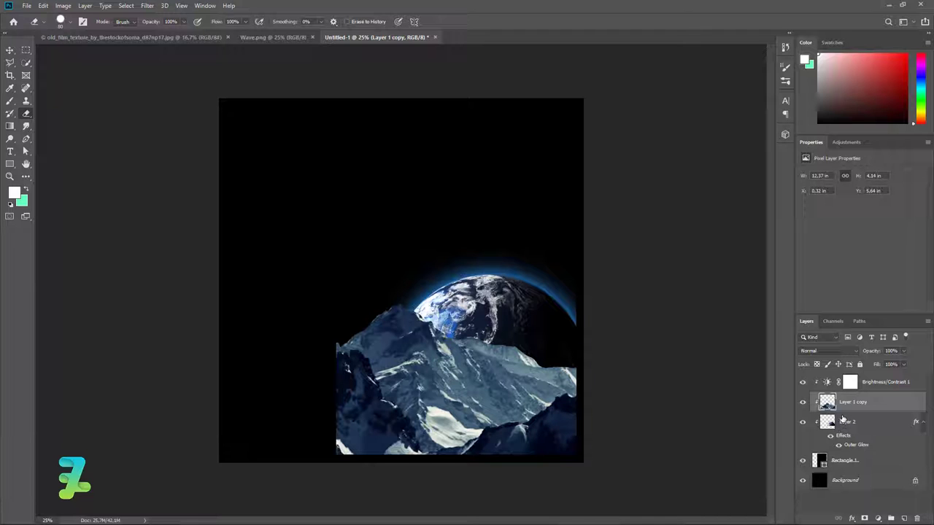
right_click(889, 408)
click(801, 182)
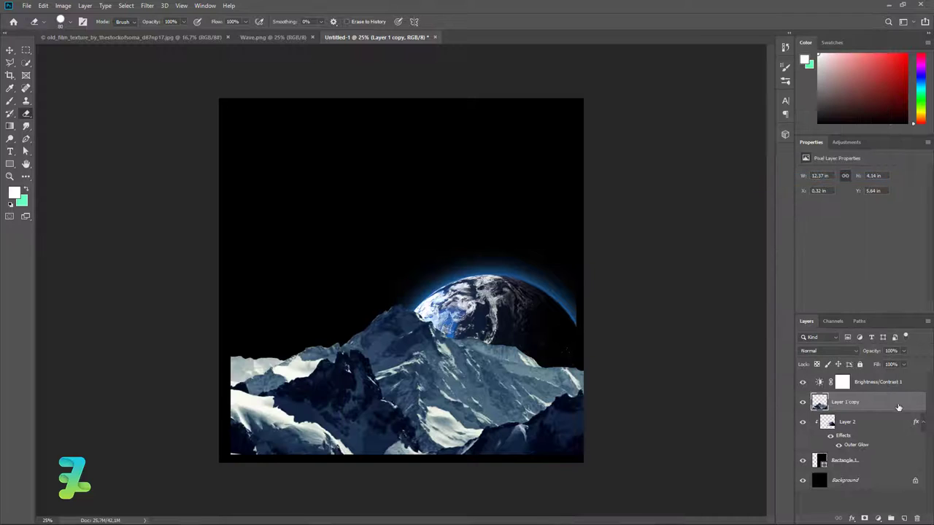
Mask the mountain to the Rectangle 1 shape and clip Brightness/Contrast to the mountain layer
ctrl+click(819, 460)
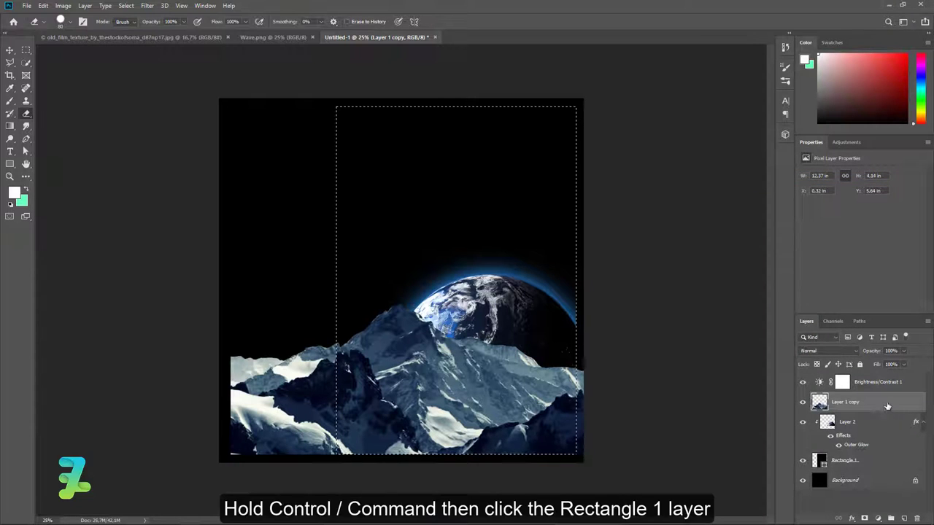
click(864, 519)
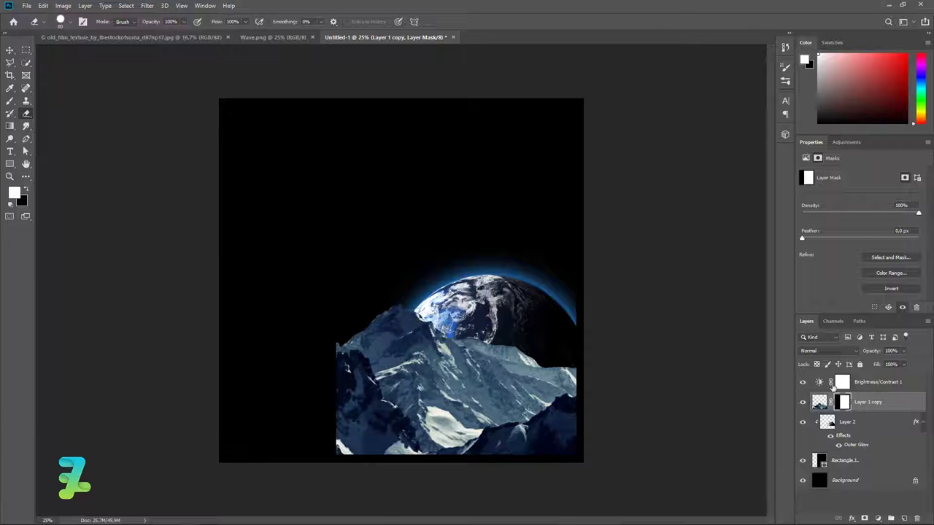
click(831, 387)
right_click(874, 384)
click(810, 298)
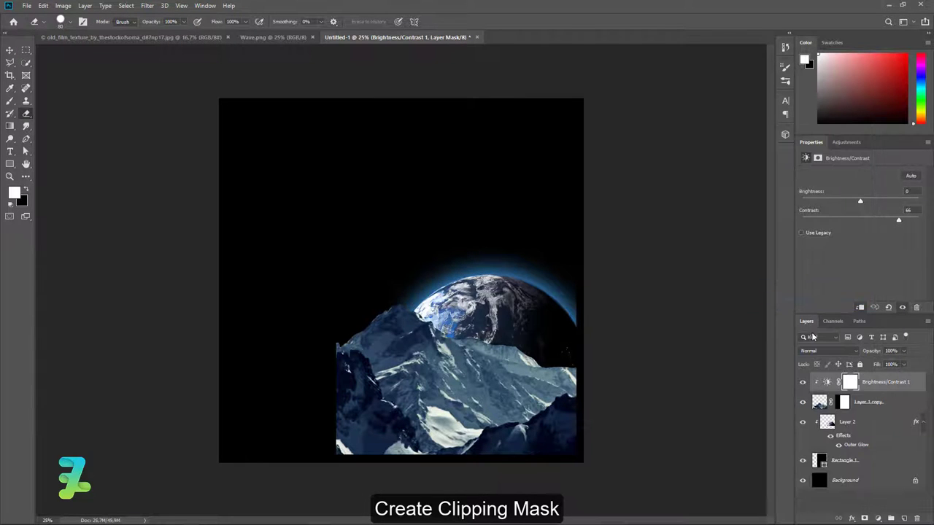
Lower the adjustment's brightness to -105 to darken the mountains
click(829, 382)
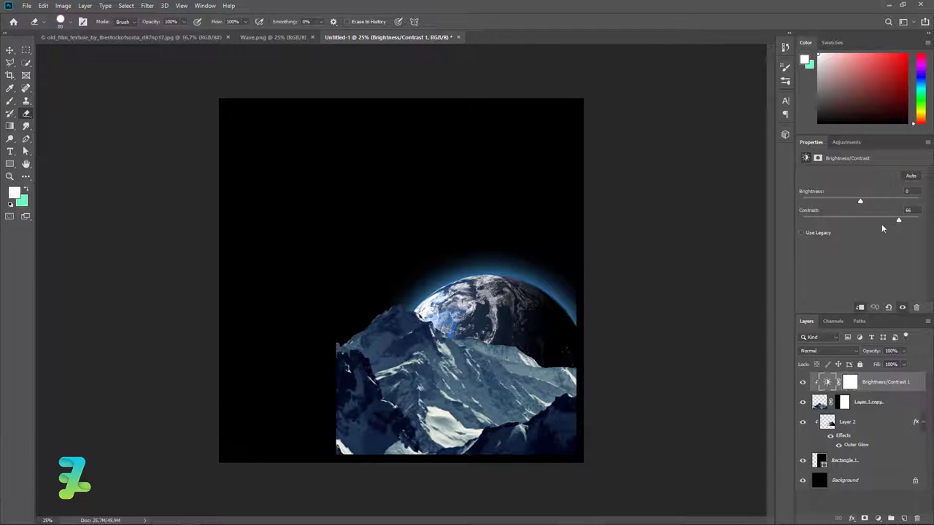
drag(861, 203, 818, 209)
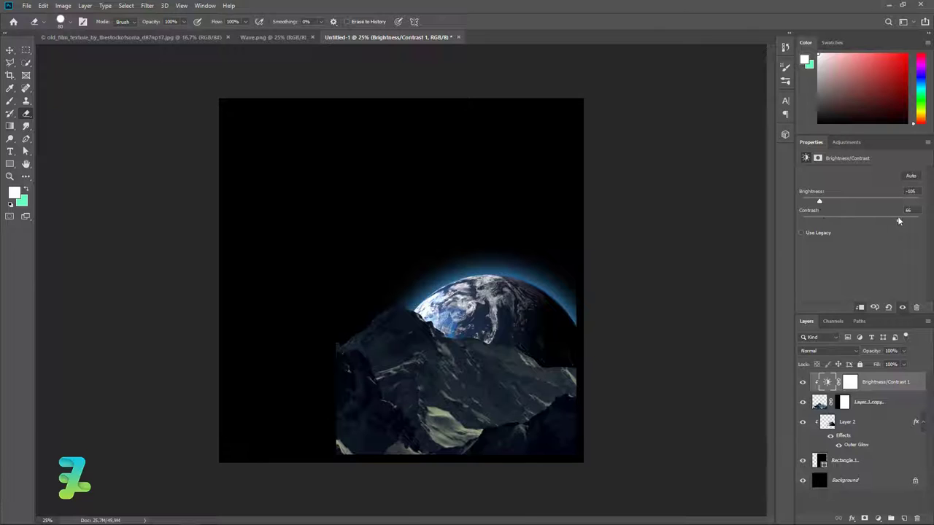
mouse_move(898, 218)
mouse_down()
mouse_move(890, 220)
mouse_move(907, 220)
mouse_move(911, 240)
mouse_move(892, 291)
mouse_up()
Add a Gradient Map adjustment clipped to the mountains, starting from the first blue preset
click(878, 518)
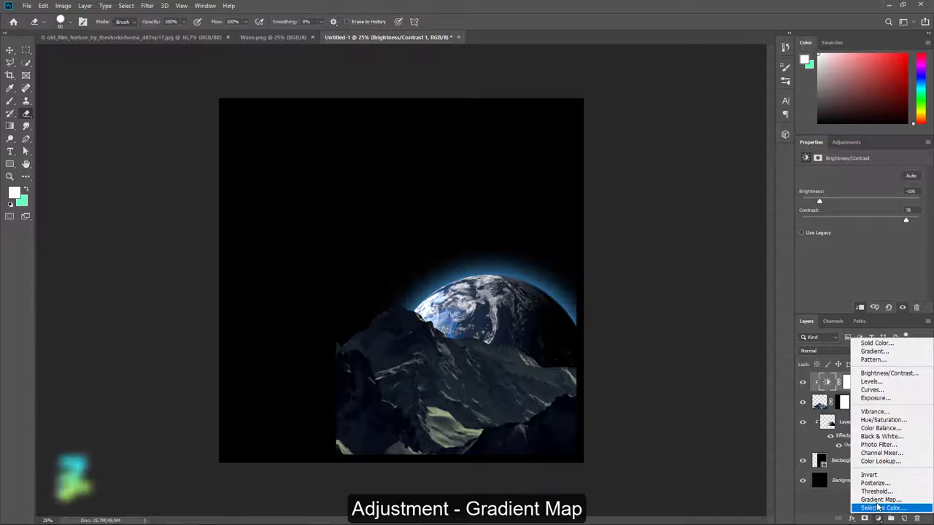
click(878, 499)
key(ctrl+alt+g)
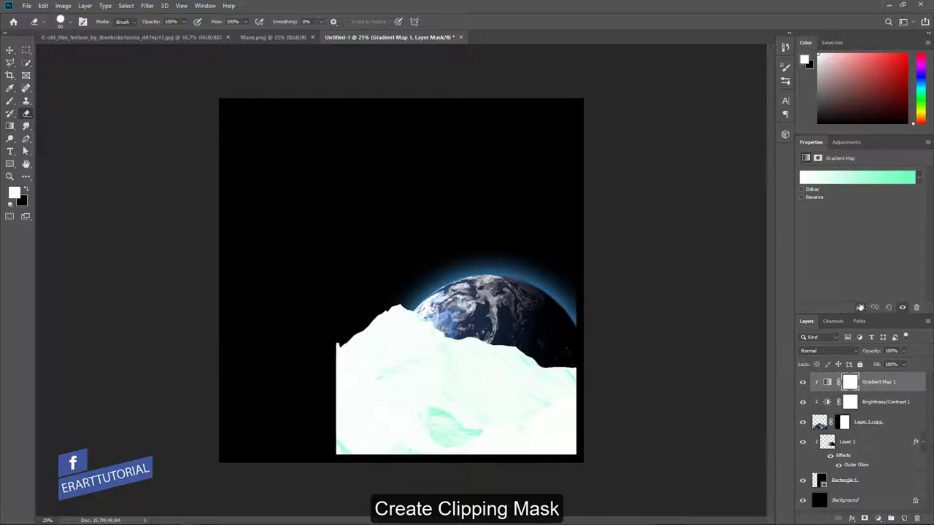
double_click(845, 179)
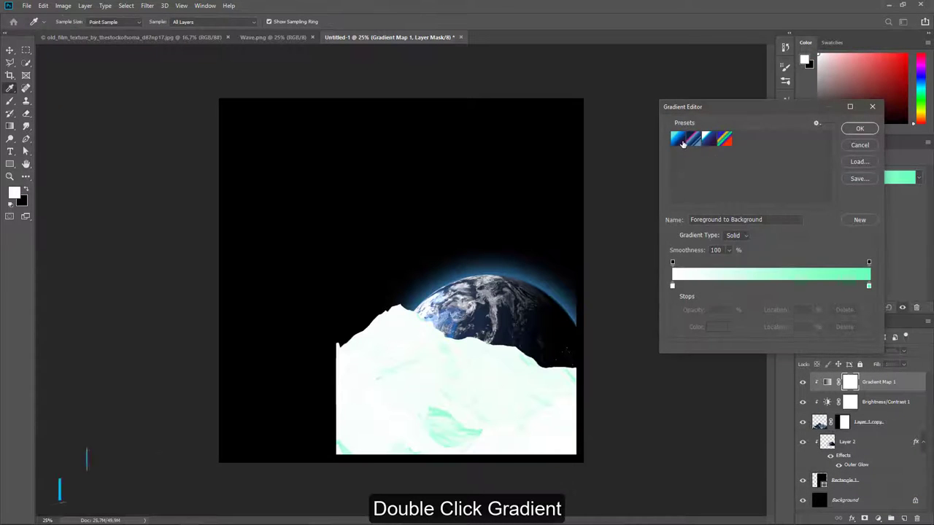
click(682, 142)
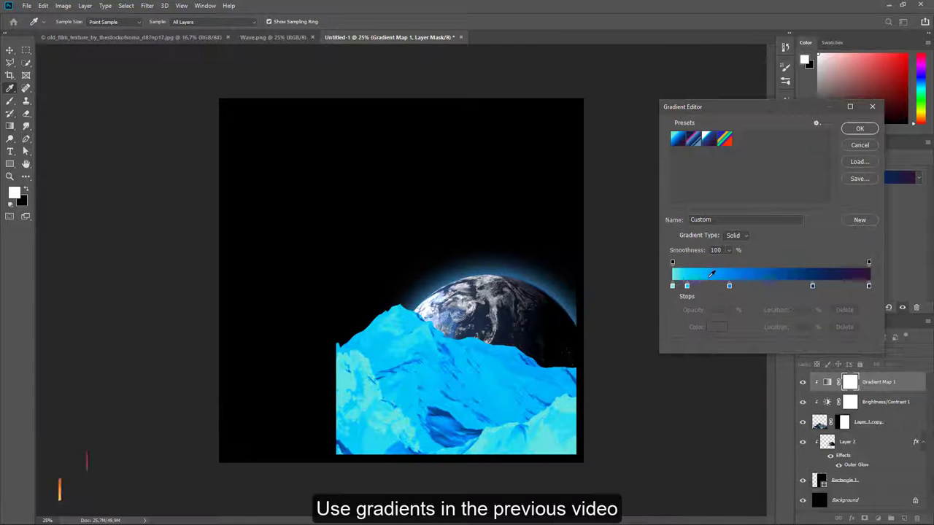
Remove the extra colour stops from the gradient, leaving only two stops
click(689, 286)
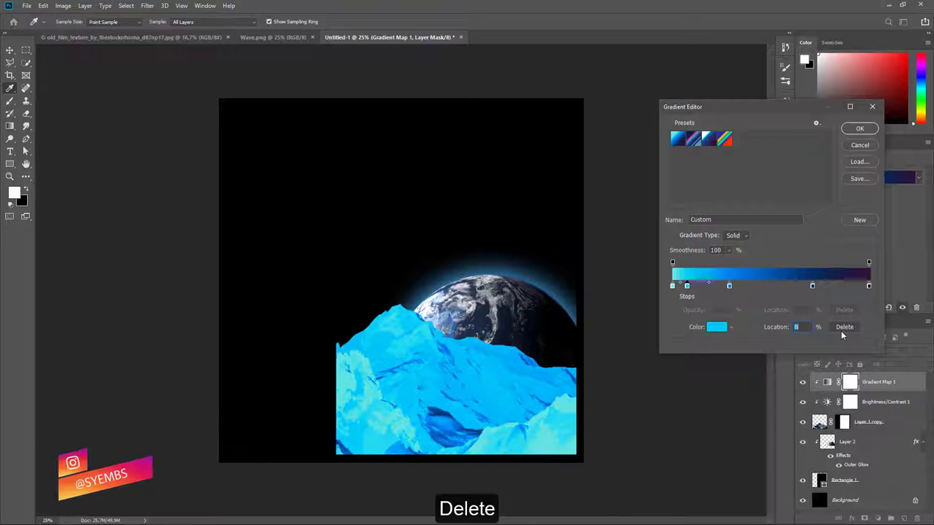
click(843, 327)
click(673, 285)
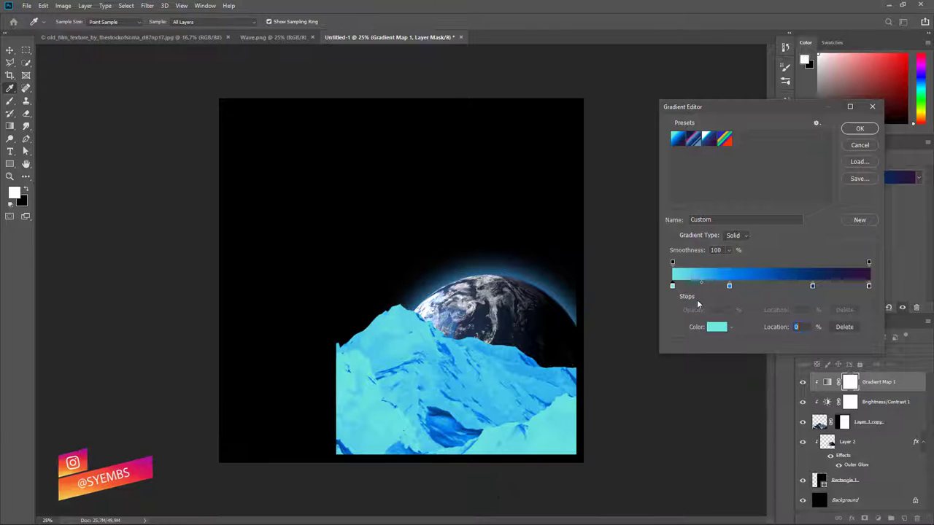
click(844, 327)
click(729, 286)
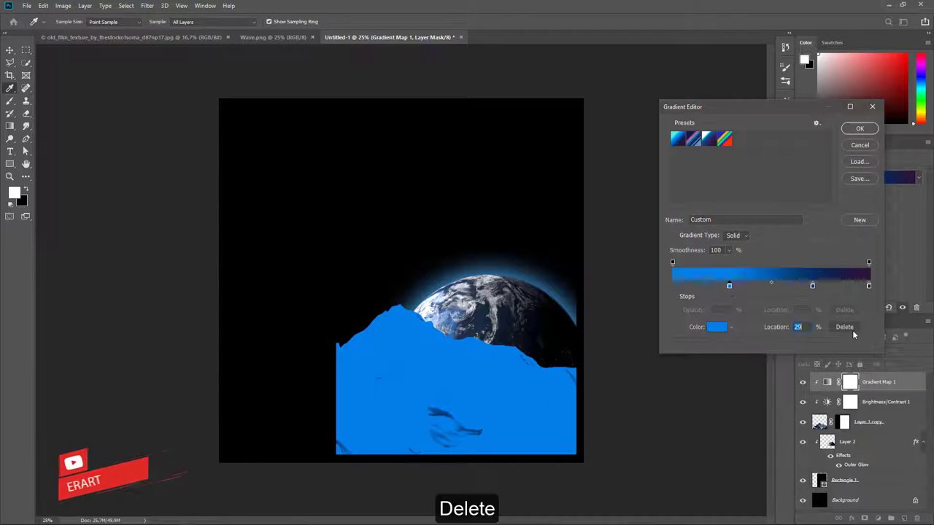
click(845, 327)
drag(812, 285, 750, 285)
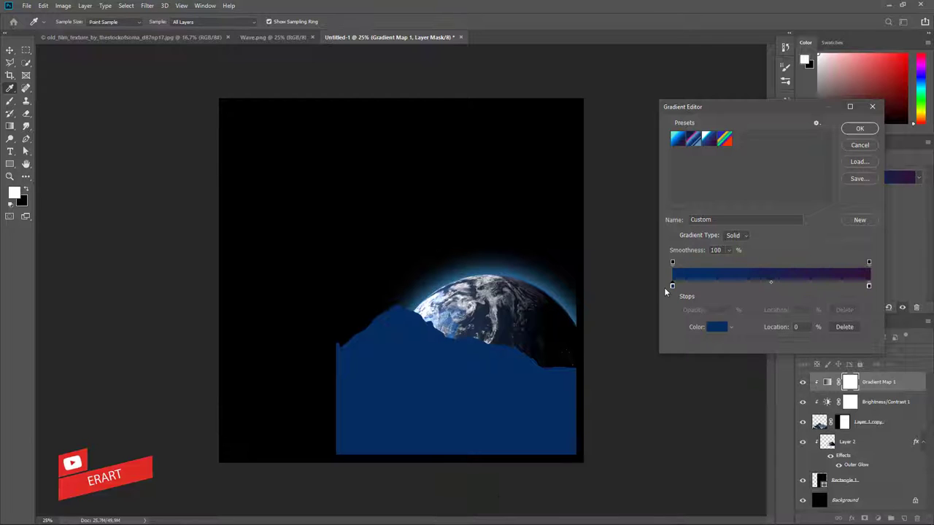
Colour the gradient stops navy #062e63 and black, then reverse the gradient map
double_click(673, 285)
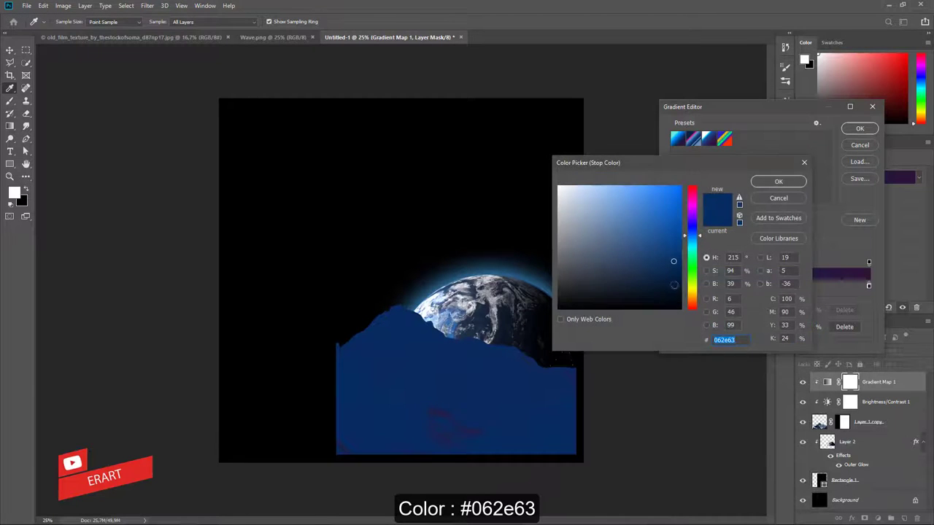
click(777, 182)
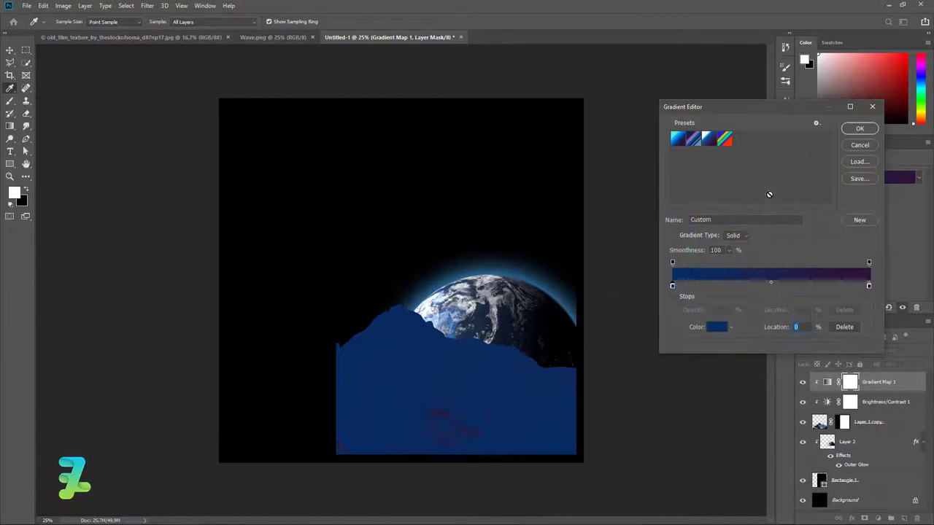
double_click(869, 285)
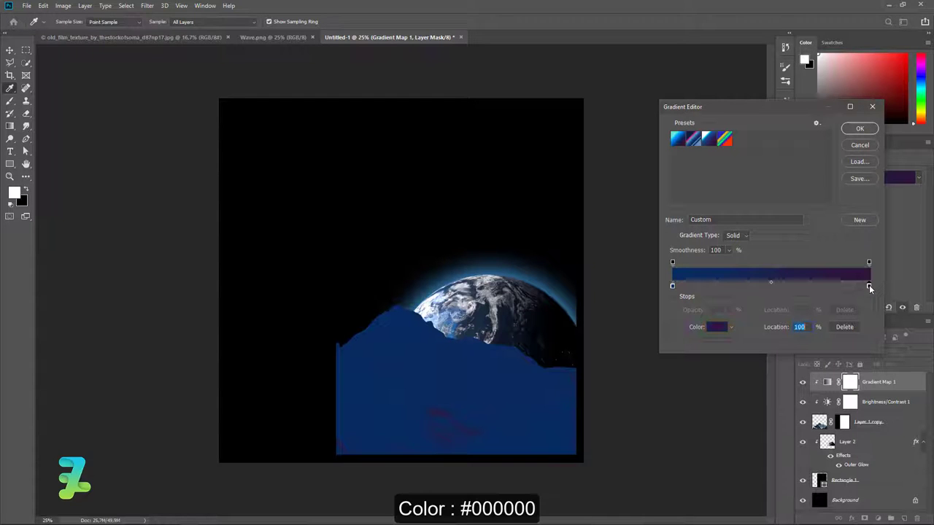
drag(590, 308, 577, 309)
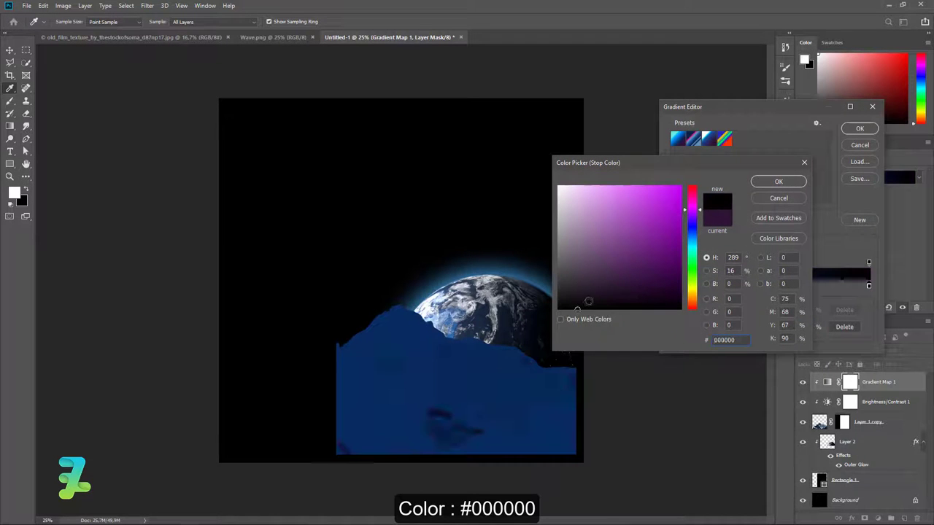
click(780, 183)
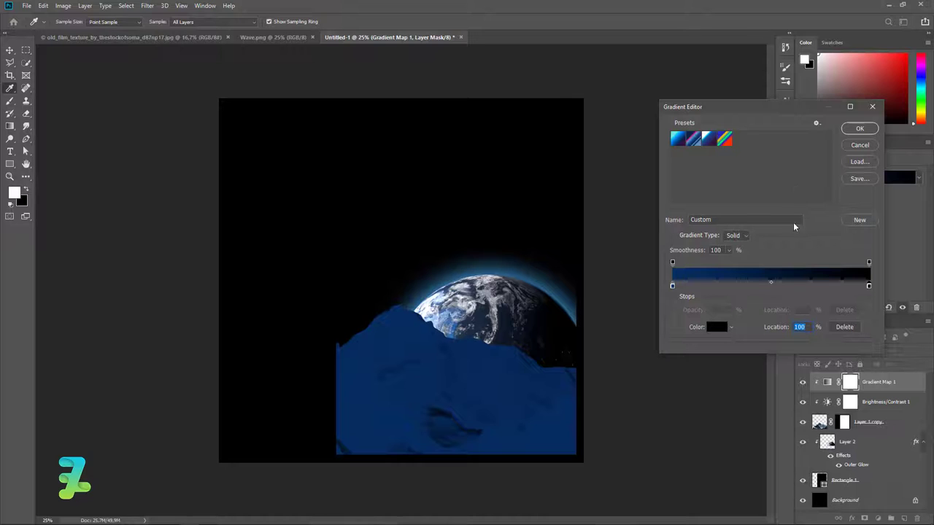
click(859, 129)
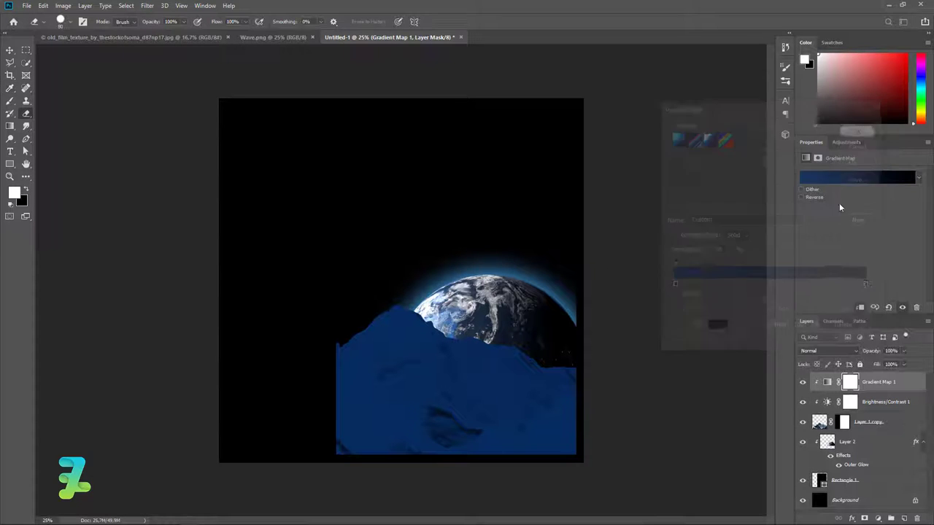
click(801, 197)
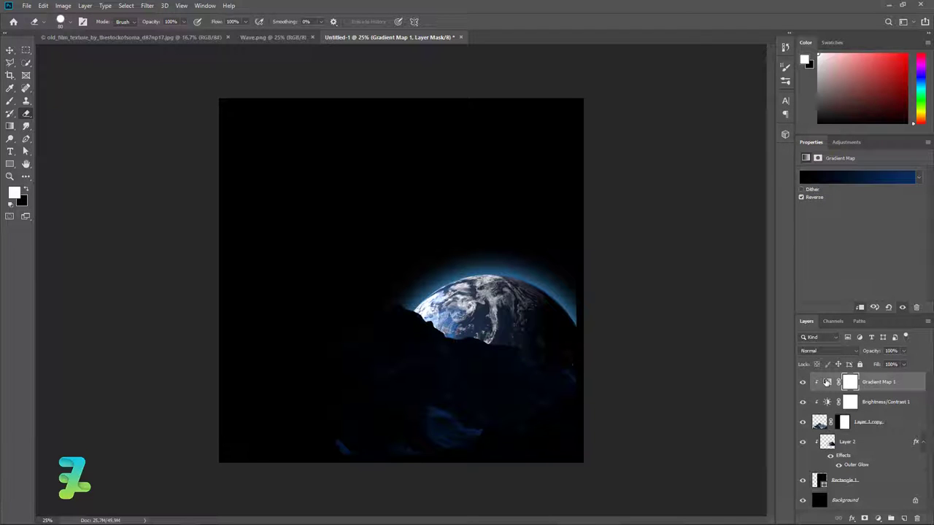
click(827, 382)
Set up a black brush at 43% opacity on the Gradient Map's layer mask
click(904, 351)
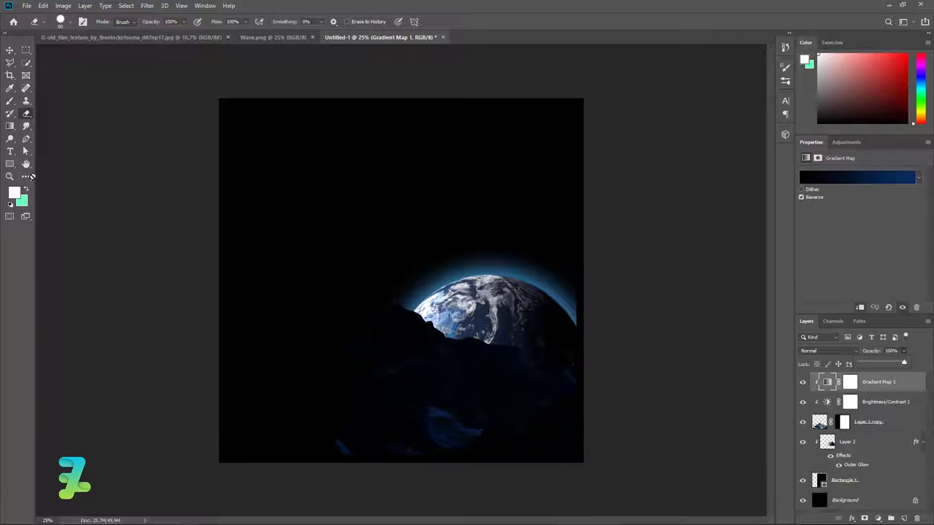
click(10, 101)
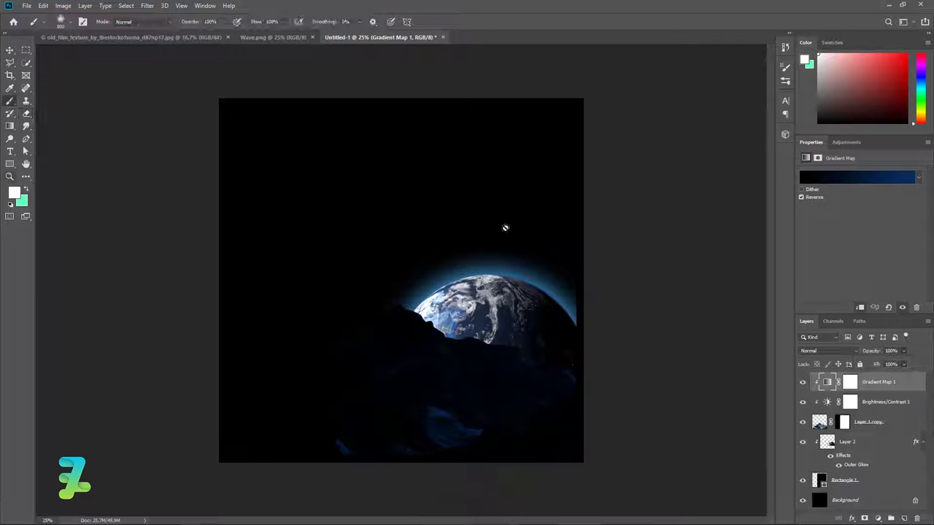
click(850, 383)
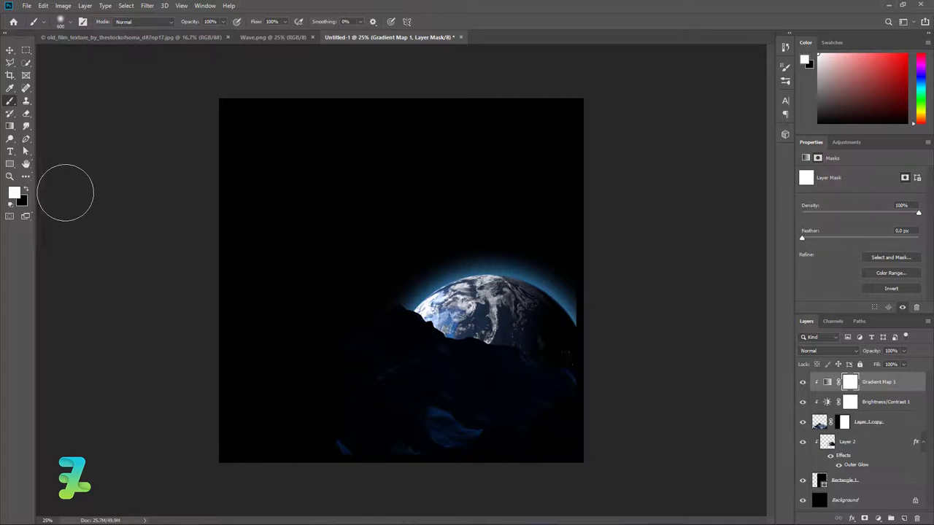
mouse_move(223, 21)
mouse_down()
mouse_move(217, 38)
mouse_move(197, 38)
mouse_up()
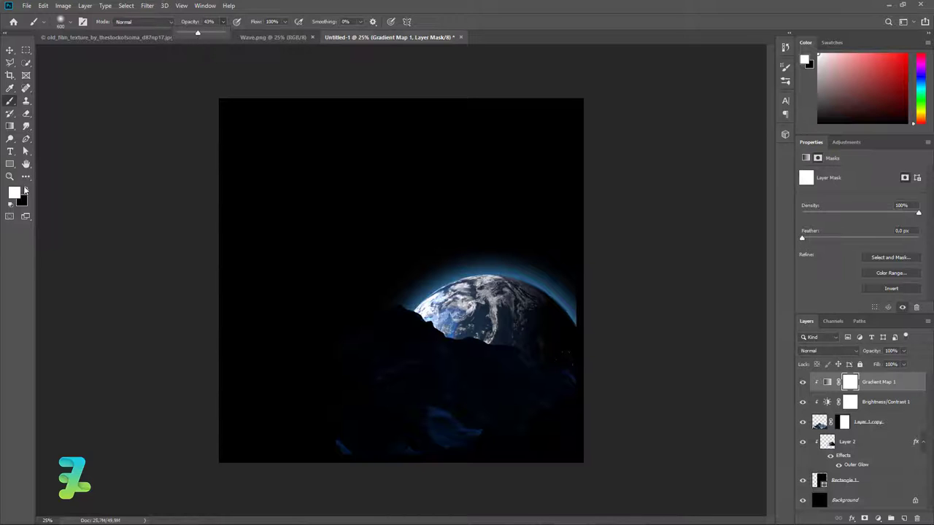
click(25, 190)
Paint the mask around the Earth and lower mountains to reveal brighter rock detail
drag(532, 323, 552, 355)
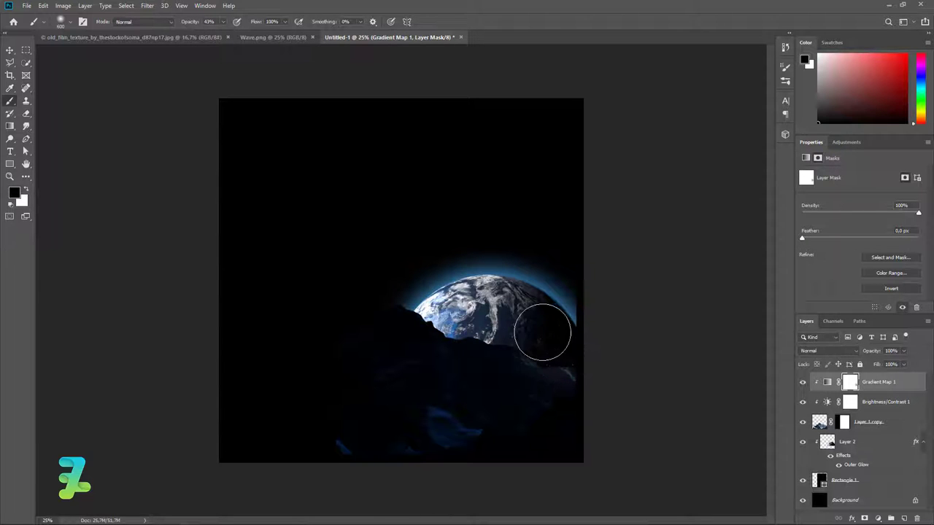
drag(438, 312, 445, 299)
key(ctrl+z)
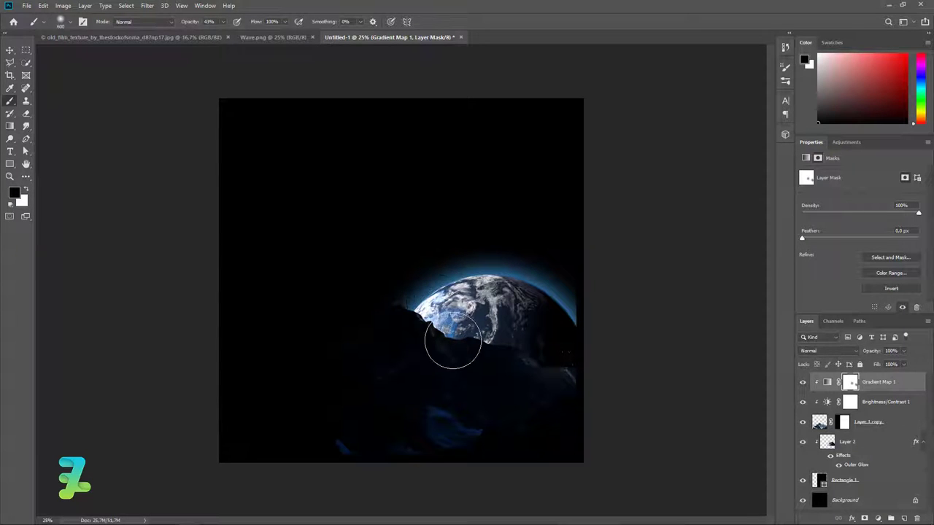
drag(453, 341, 364, 312)
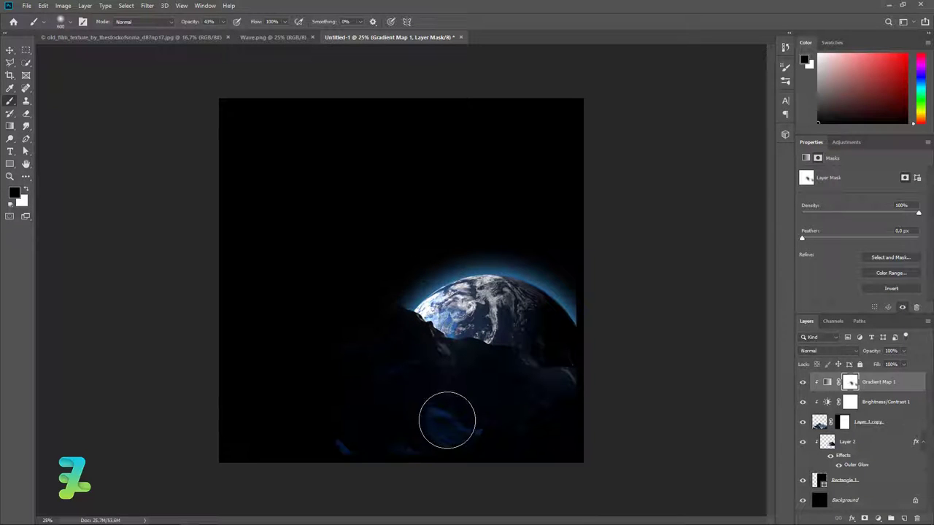
drag(447, 420, 458, 427)
key(ctrl+z)
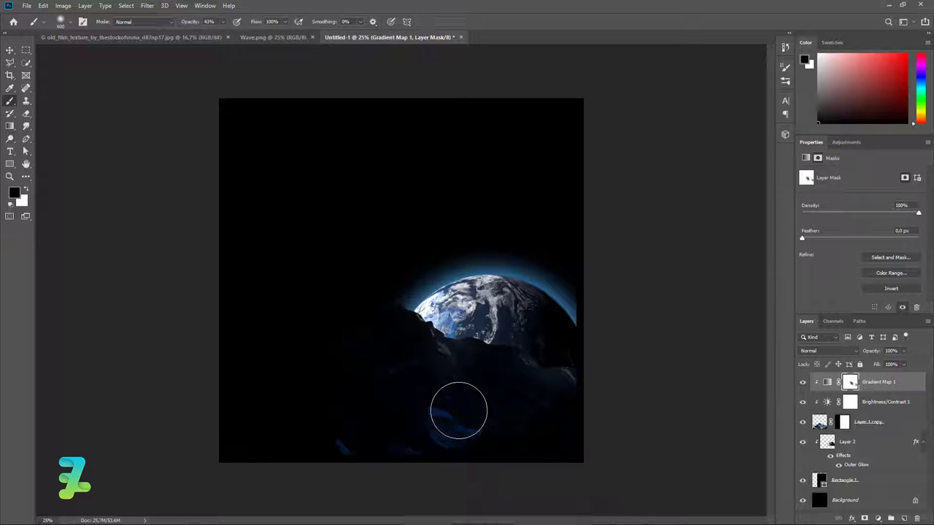
click(458, 413)
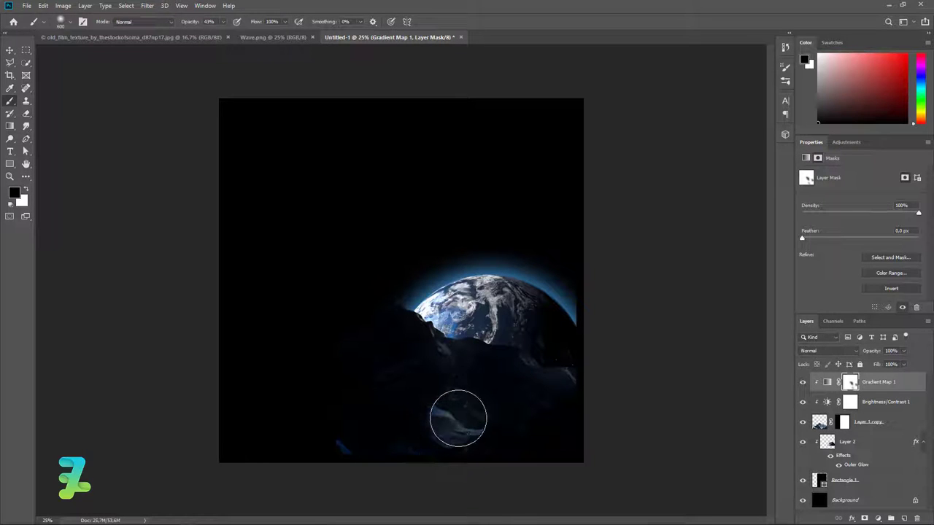
click(458, 418)
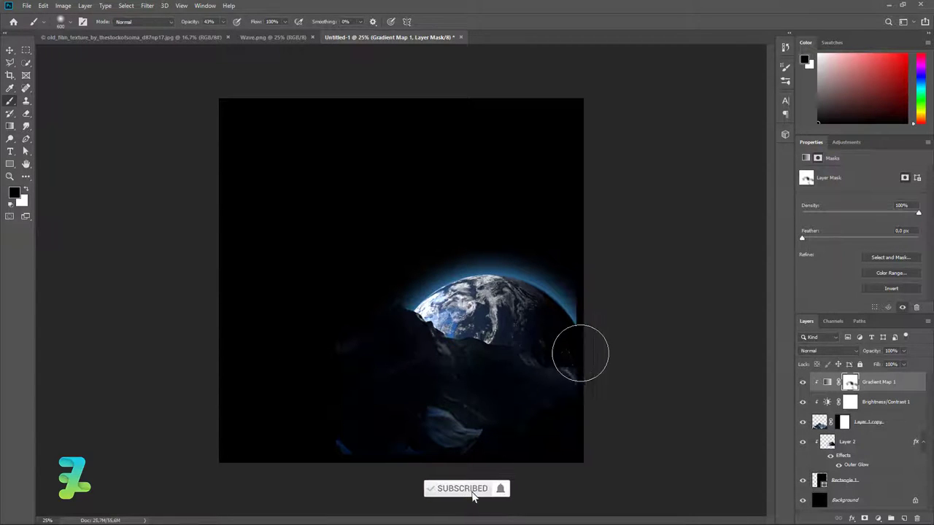
drag(581, 353, 506, 344)
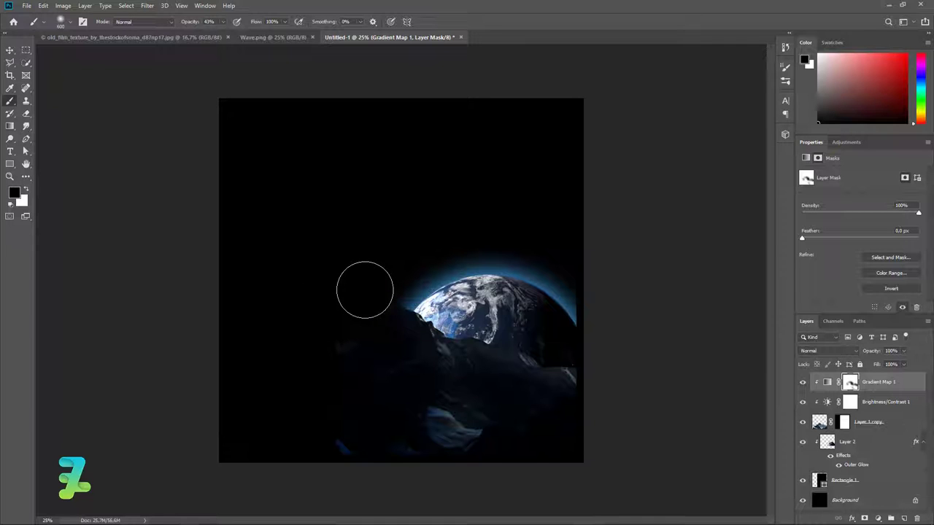
Draw a white 1060 × 1060 px circle, Ellipse 1, at the top below Layer 1 copy
click(10, 125)
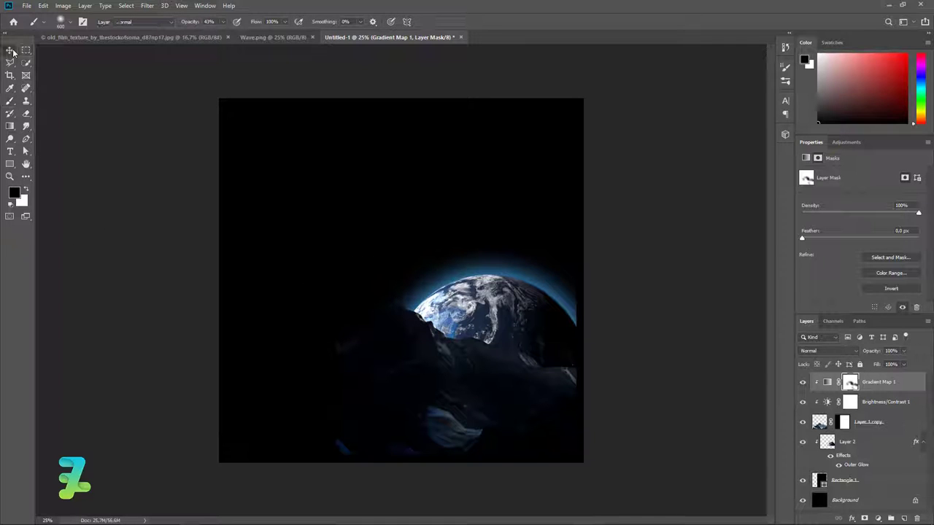
right_click(10, 166)
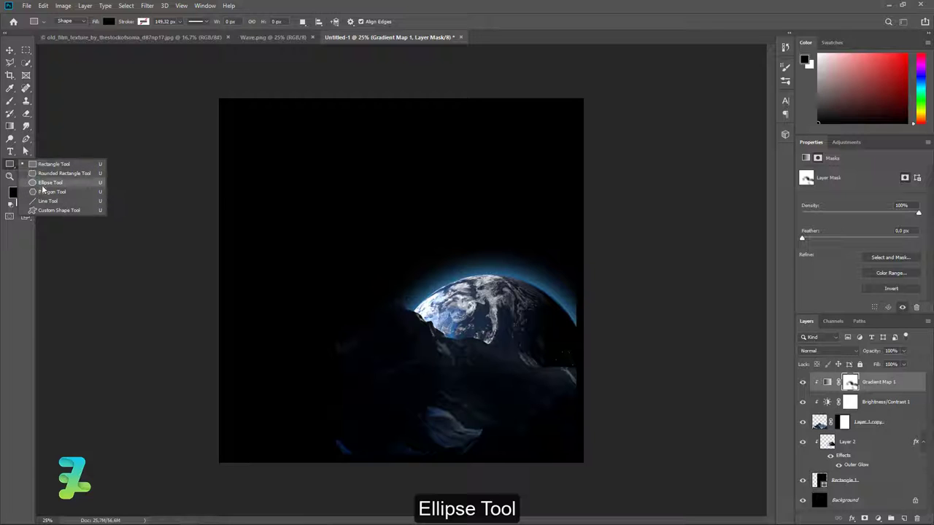
click(58, 182)
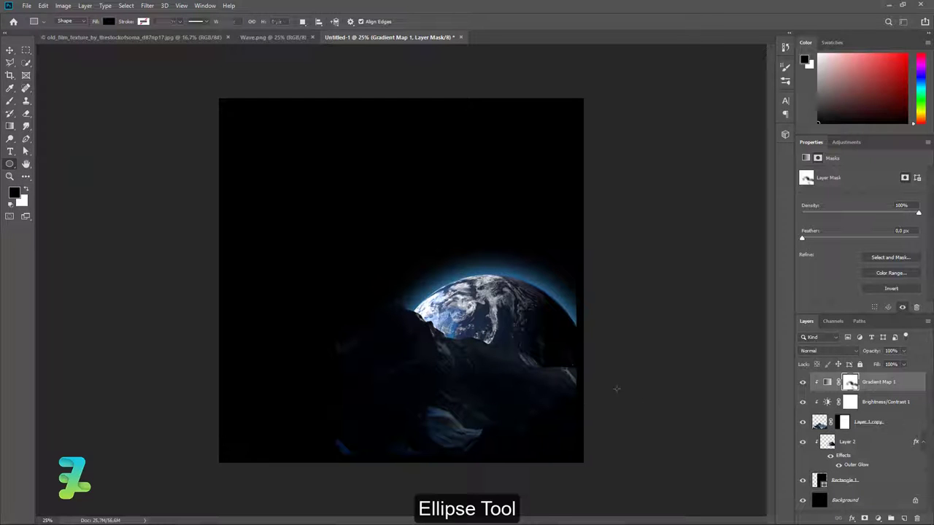
click(904, 518)
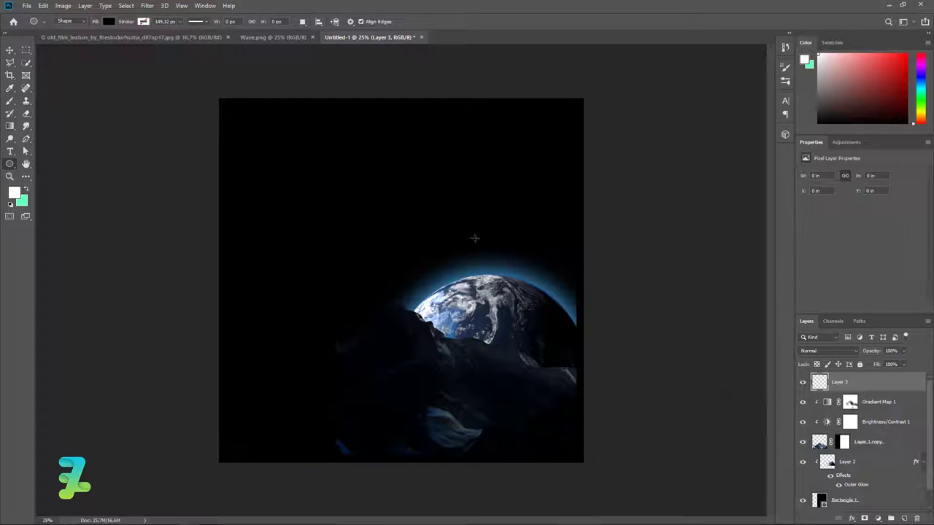
mouse_move(821, 382)
mouse_down()
mouse_move(849, 486)
mouse_move(860, 458)
mouse_up()
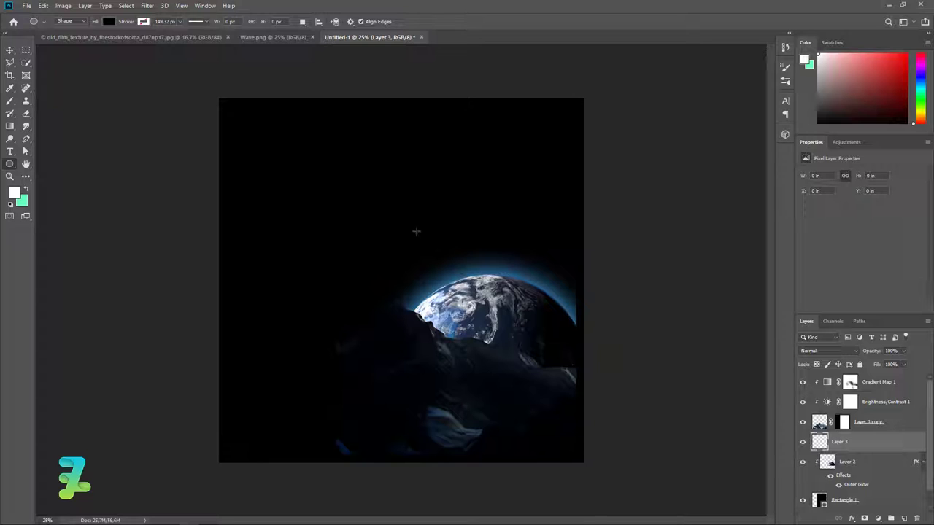
drag(441, 214, 312, 55)
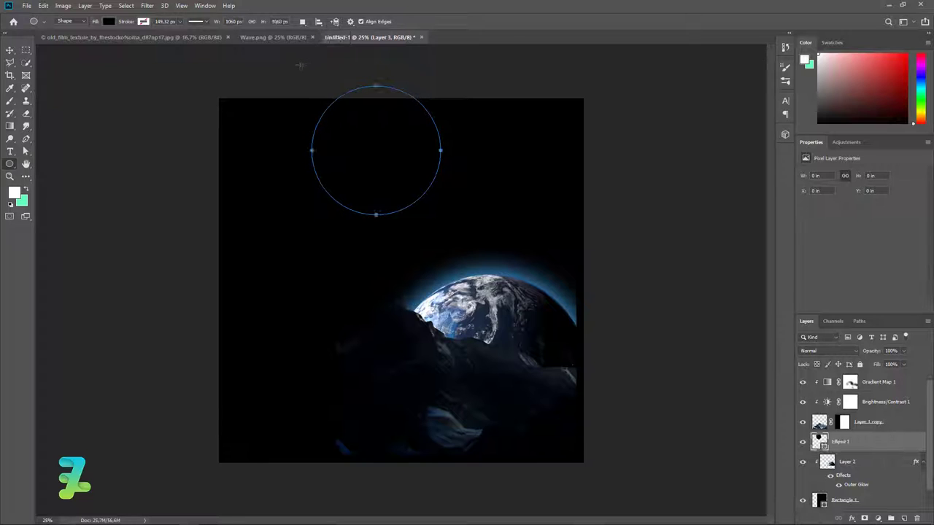
click(806, 219)
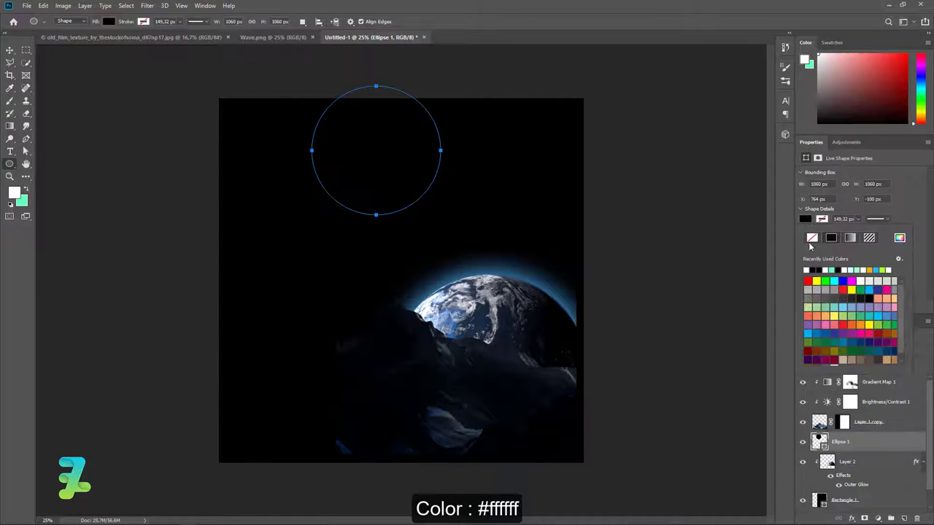
Mask Ellipse 1 to the Rectangle 1 frame and shift the circle up-left to X 644, Y −260 px
key(v)
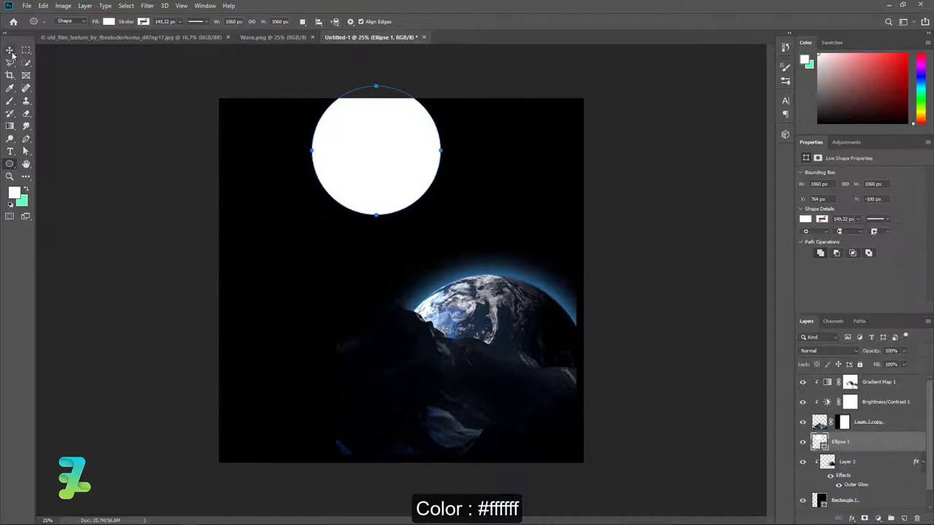
ctrl+click(820, 501)
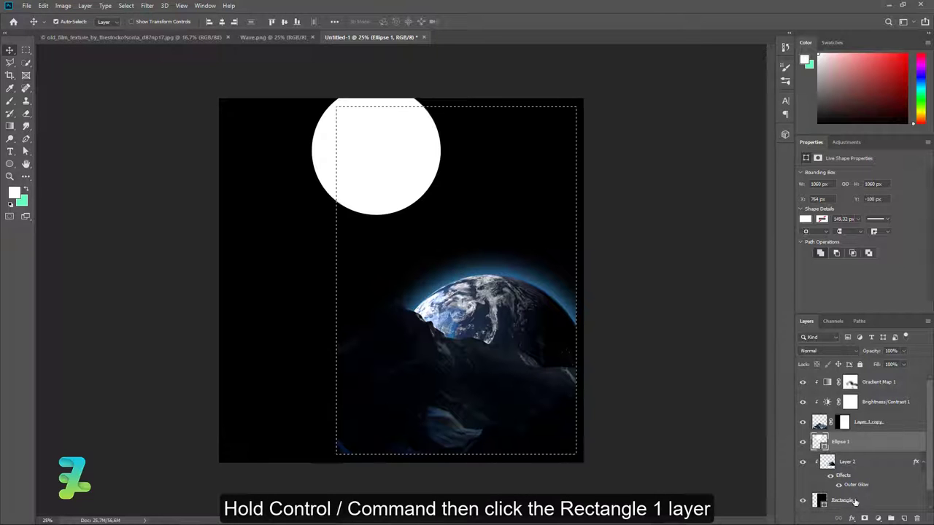
click(864, 519)
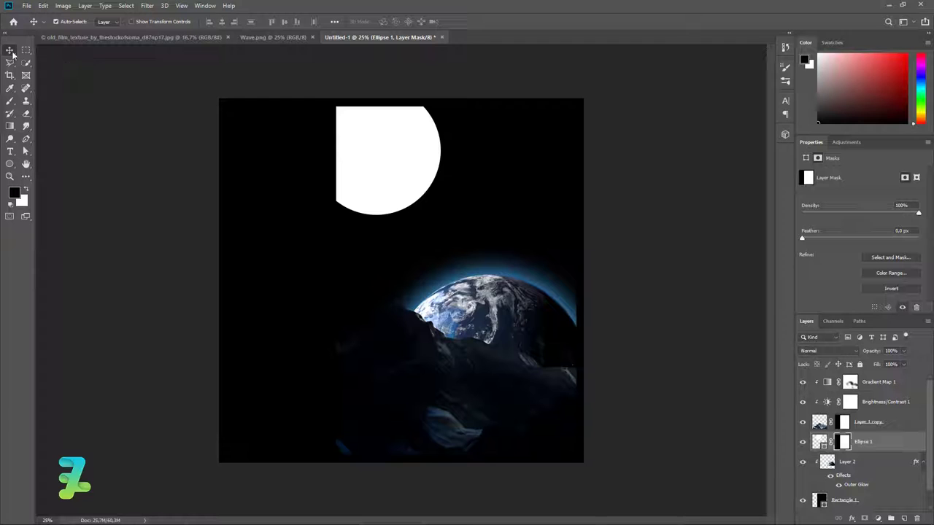
drag(826, 435, 830, 443)
click(820, 442)
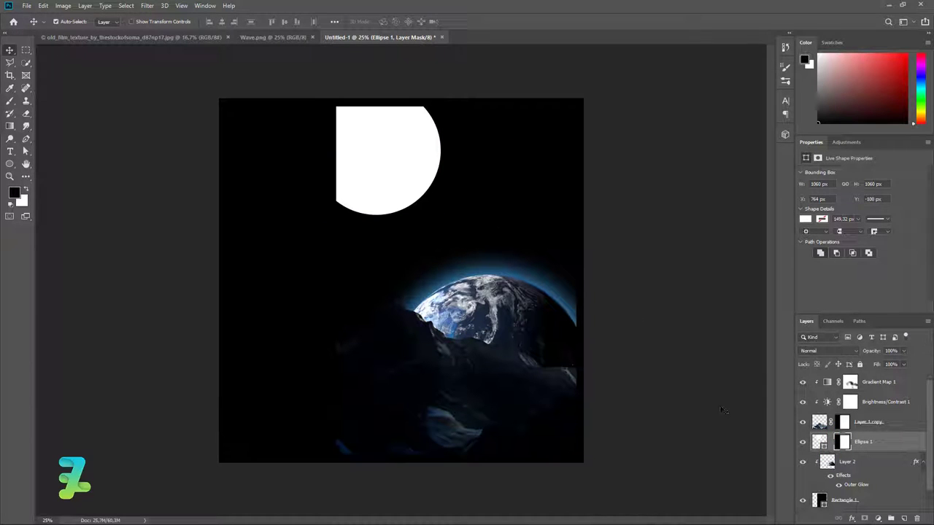
drag(375, 156, 364, 145)
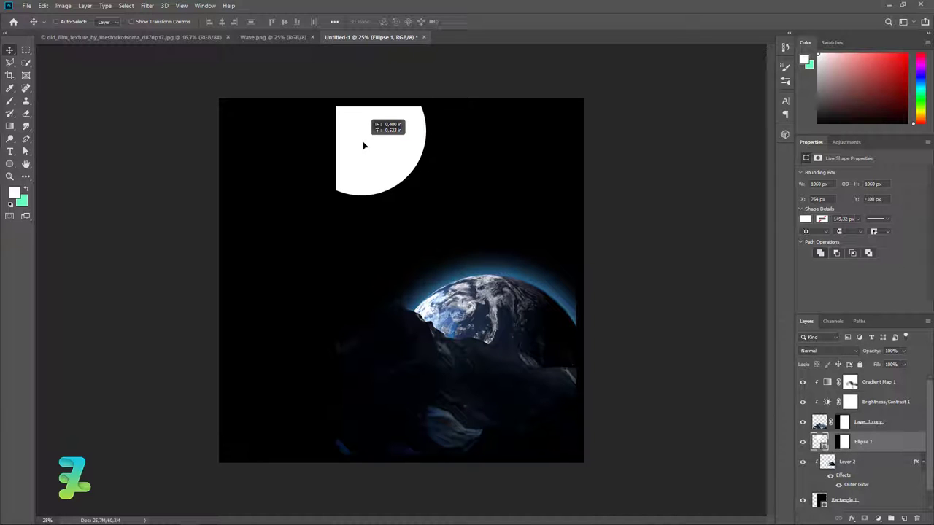
drag(364, 144, 366, 146)
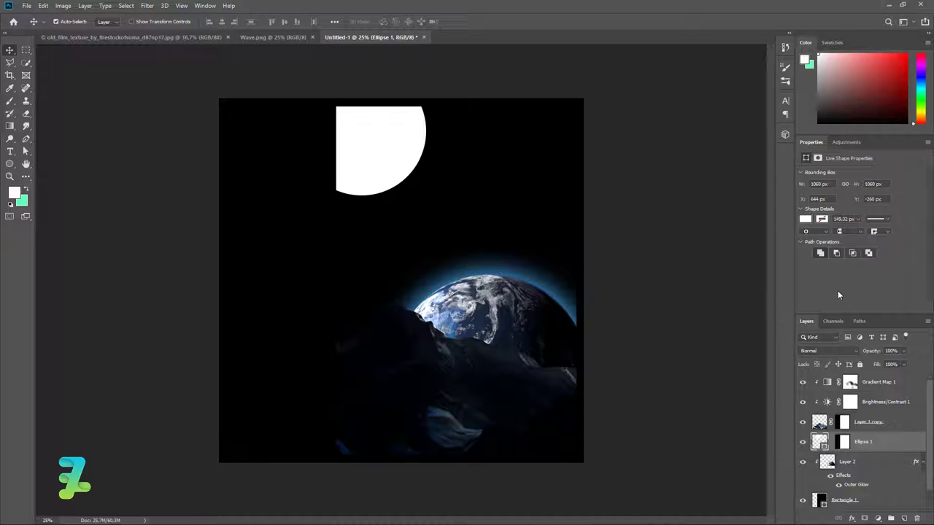
click(10, 102)
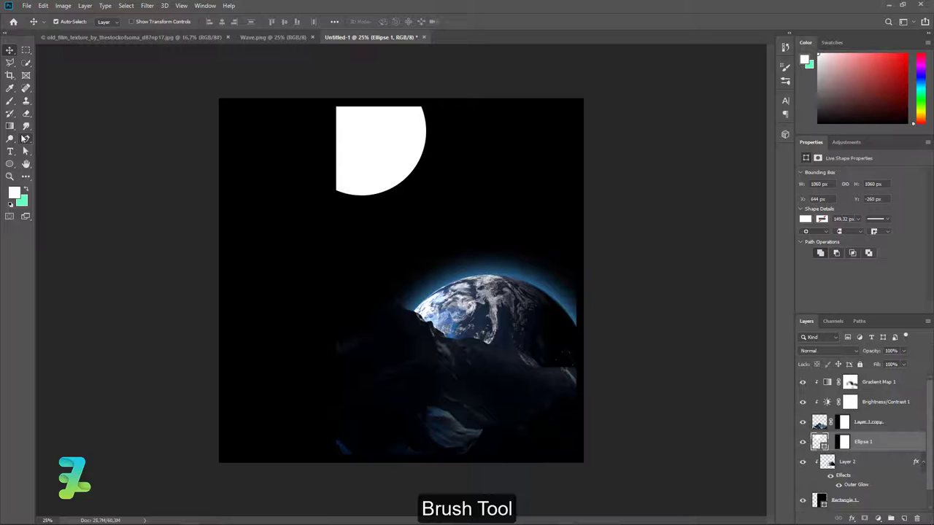
Set the foreground to #00aeff and add Layer 3 clipped to Ellipse 1
click(10, 87)
click(14, 192)
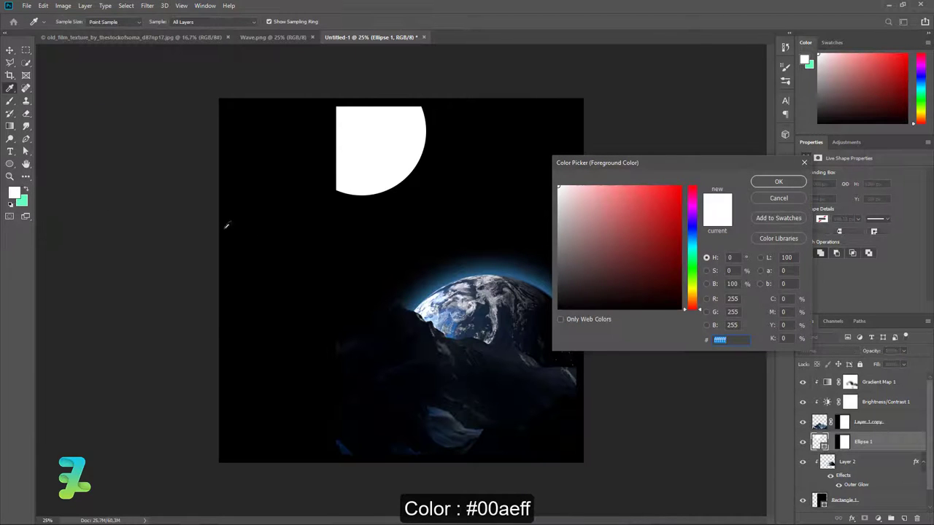
text(00aeff)
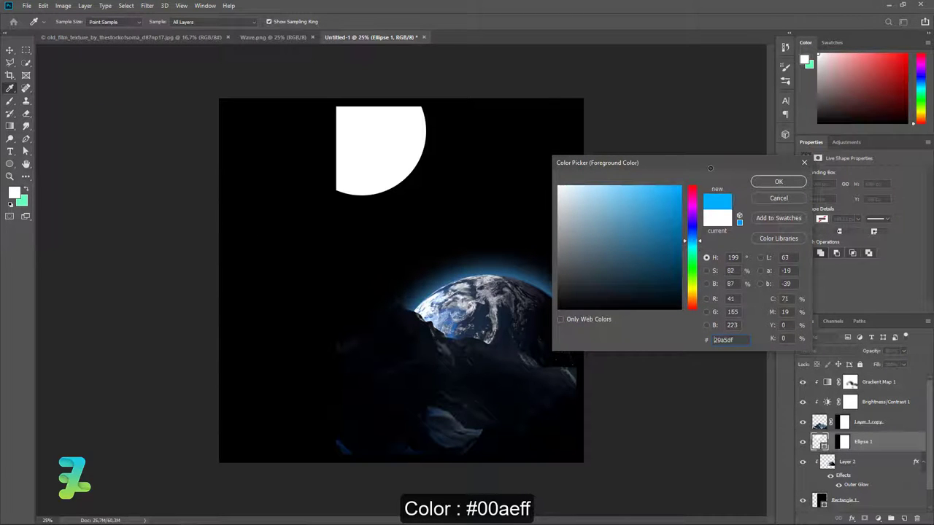
click(779, 182)
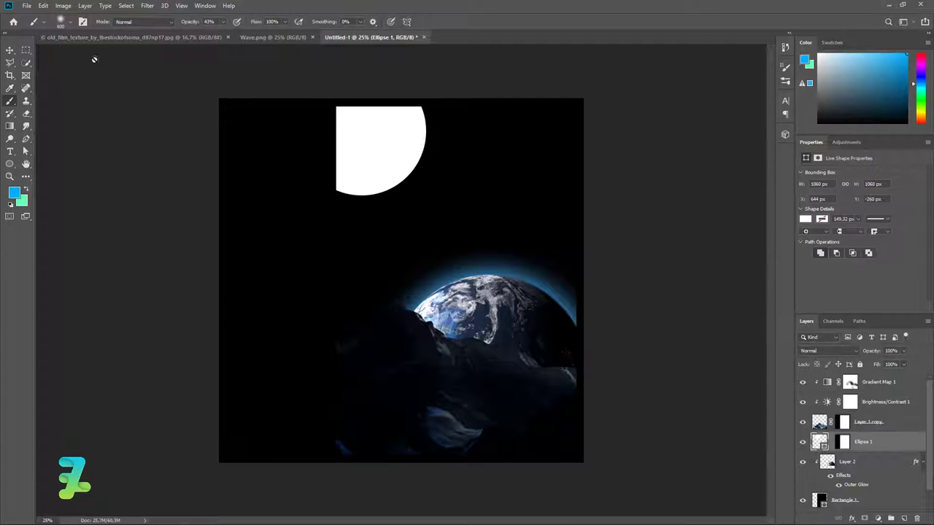
click(905, 518)
right_click(878, 447)
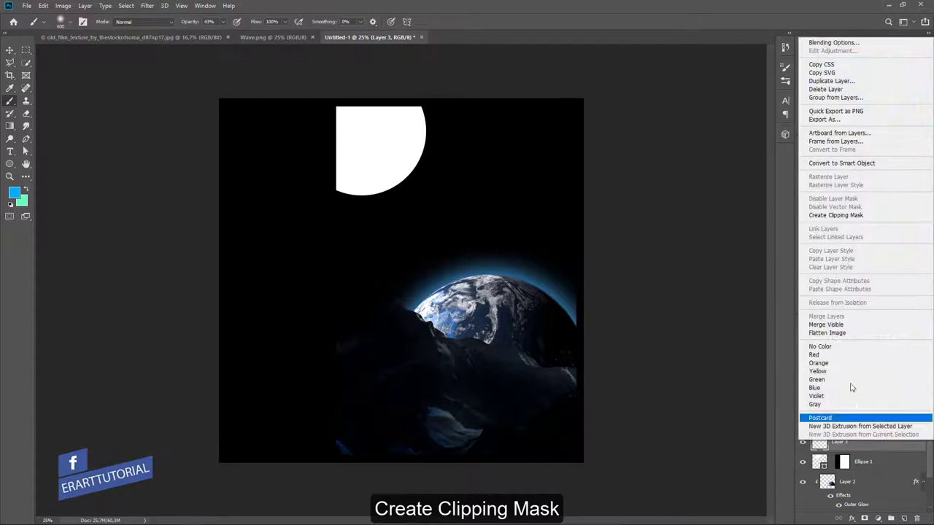
click(835, 215)
Paint the half-moon with a large soft brush in cyan-blue, then green #00ffa8
key(bracketright)
key(bracketright)
key(bracketright)
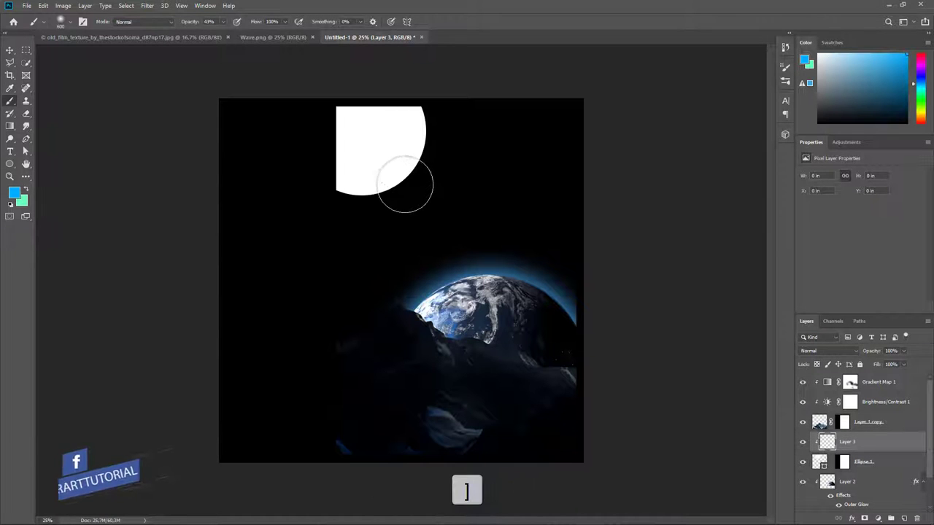
click(343, 132)
drag(345, 134, 302, 137)
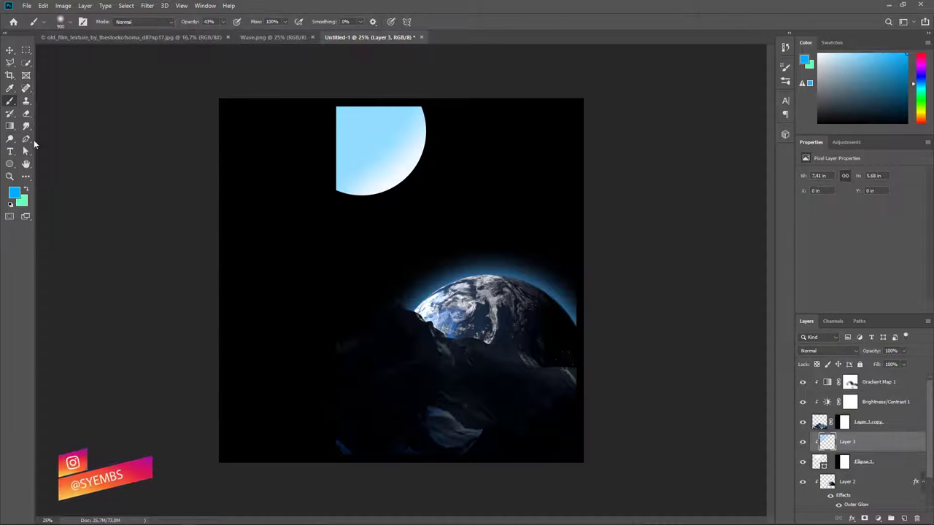
click(13, 191)
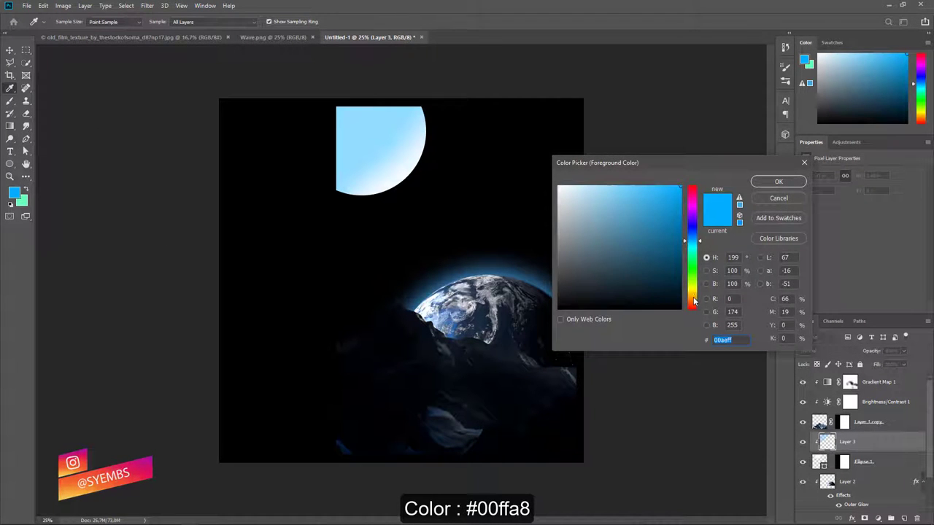
click(694, 300)
drag(694, 298, 692, 257)
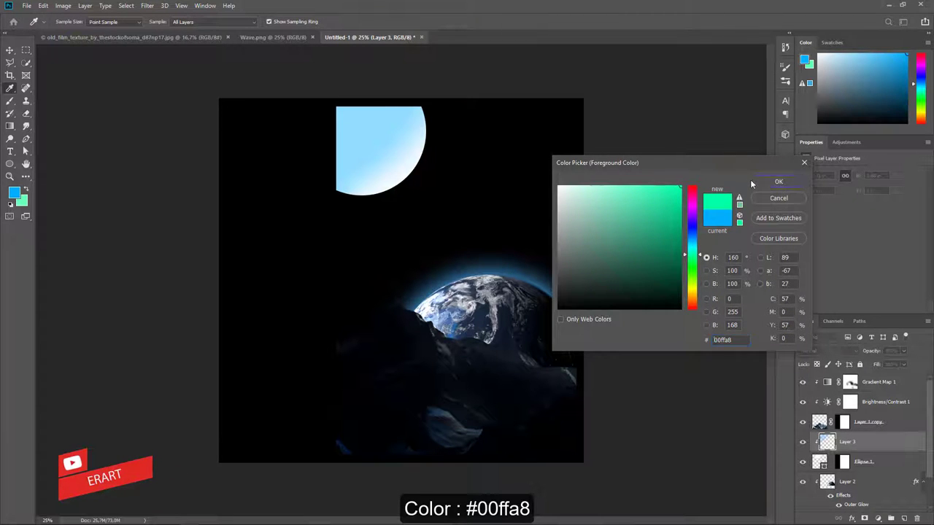
click(777, 181)
drag(321, 117, 433, 83)
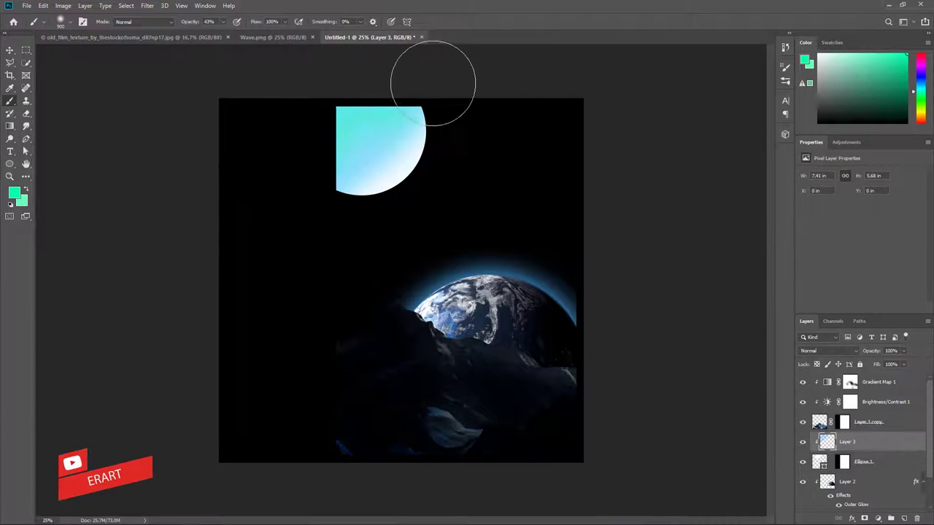
mouse_move(285, 173)
mouse_down()
mouse_move(323, 185)
mouse_move(362, 220)
mouse_up()
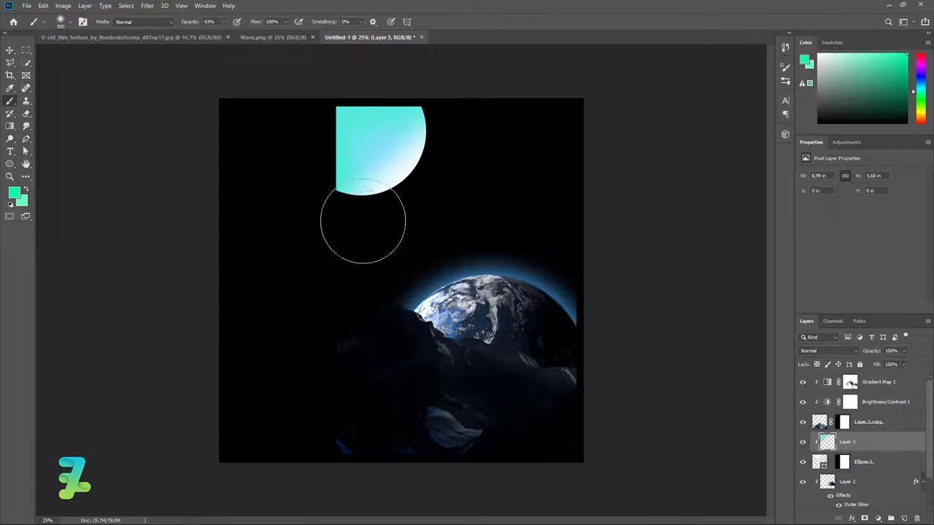
Swirl the half-moon's blue and mint paint into streaks with an enlarged Liquify Forward Warp brush
click(147, 6)
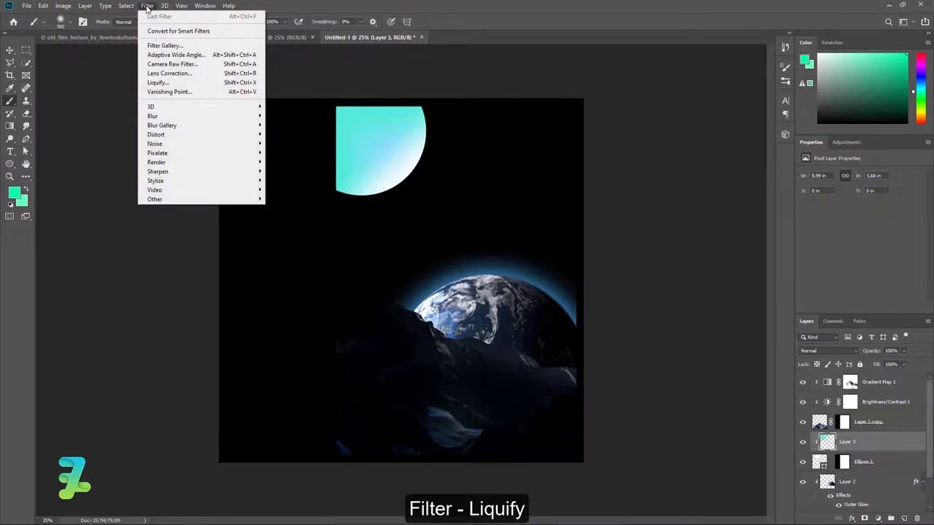
click(158, 82)
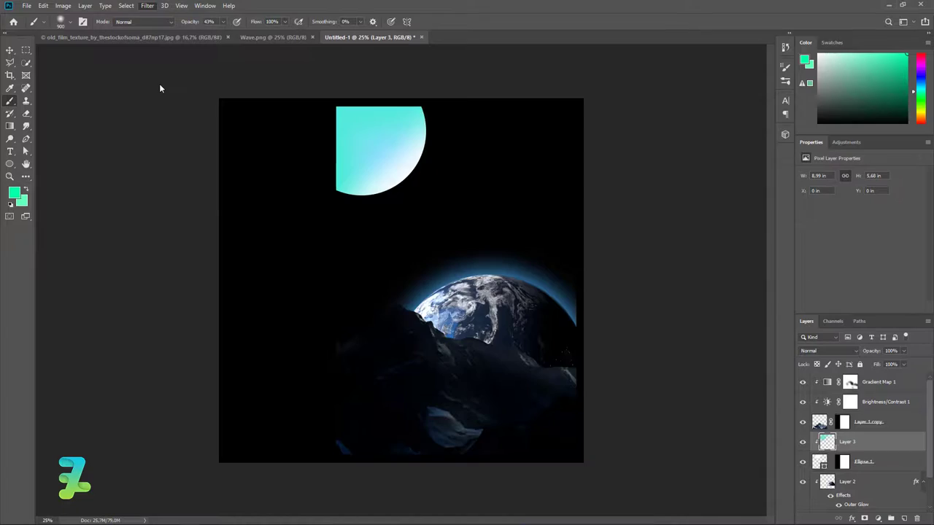
key(bracketright)
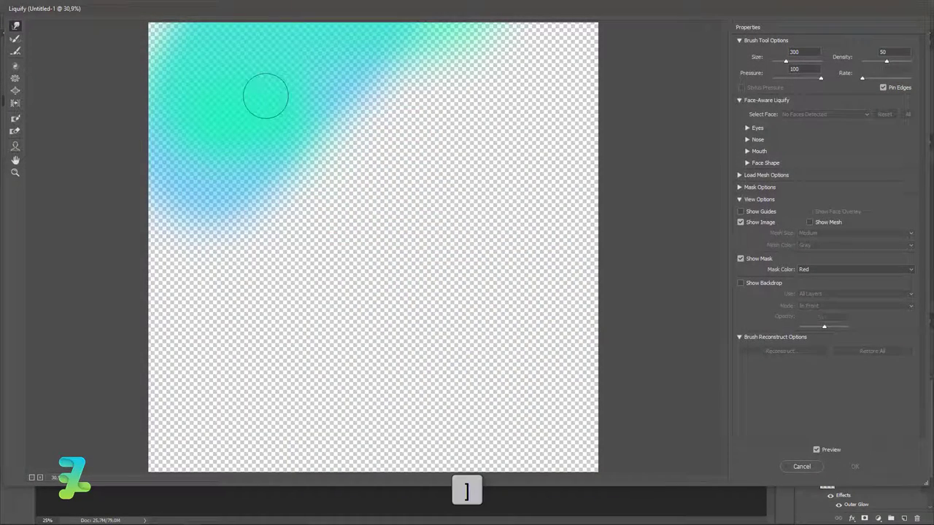
key(bracketright)
key(bracketright)
key(bracketright)
mouse_move(266, 96)
mouse_down()
mouse_move(277, 156)
mouse_move(375, 84)
mouse_move(358, 174)
mouse_move(226, 128)
mouse_move(336, 138)
mouse_move(208, 136)
mouse_move(425, 95)
mouse_move(323, 73)
mouse_move(198, 114)
mouse_move(282, 104)
mouse_move(373, 77)
mouse_move(307, 153)
mouse_move(277, 88)
mouse_up()
click(855, 467)
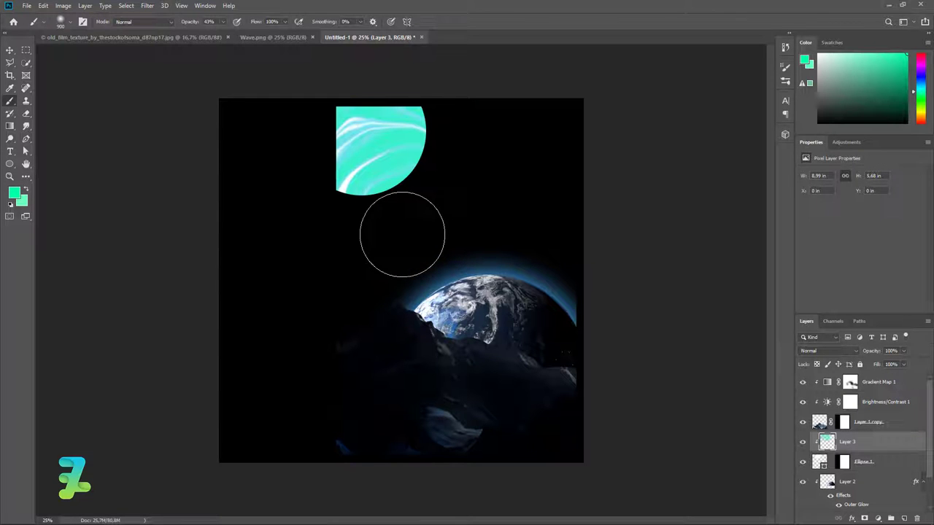
Brush orange along the planet's lower edge and orange-red #ff3c00 on its right edge
click(14, 193)
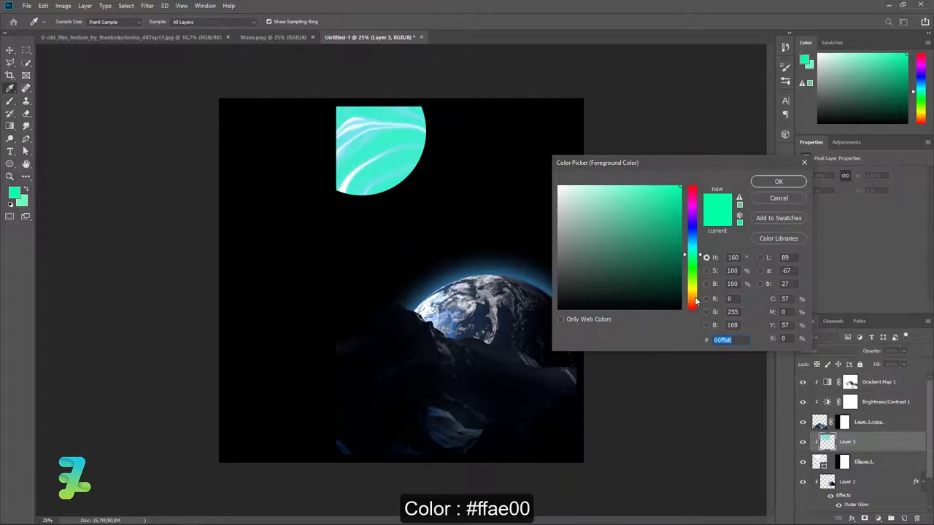
drag(694, 304, 692, 294)
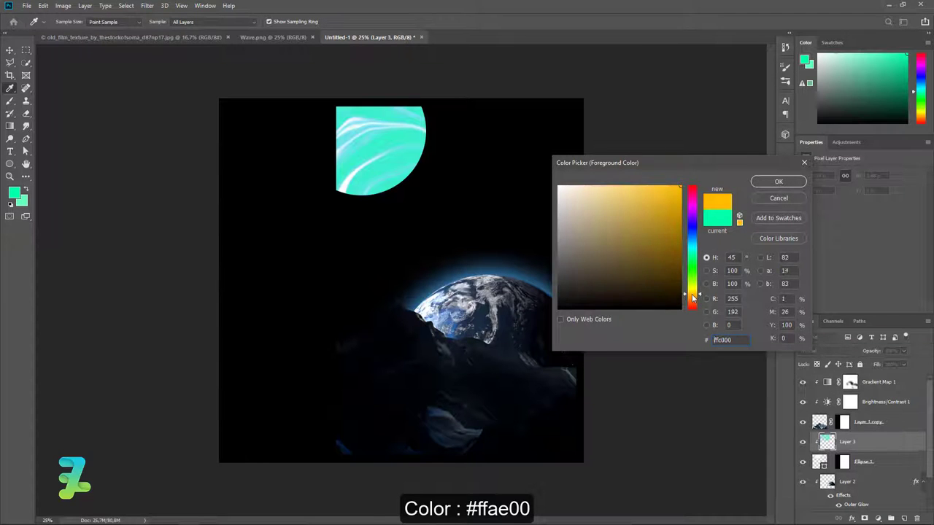
click(774, 182)
drag(325, 229, 333, 226)
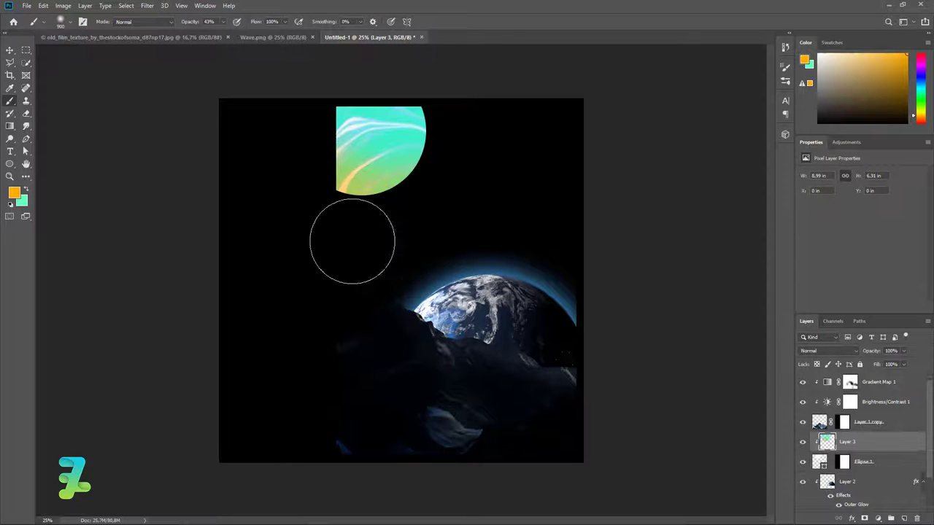
drag(350, 240, 328, 231)
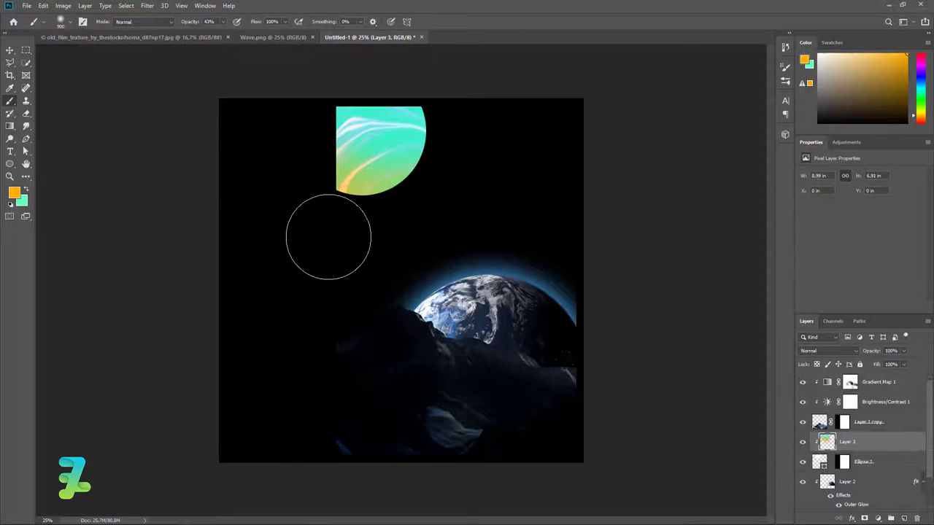
click(13, 192)
text(ff3c00)
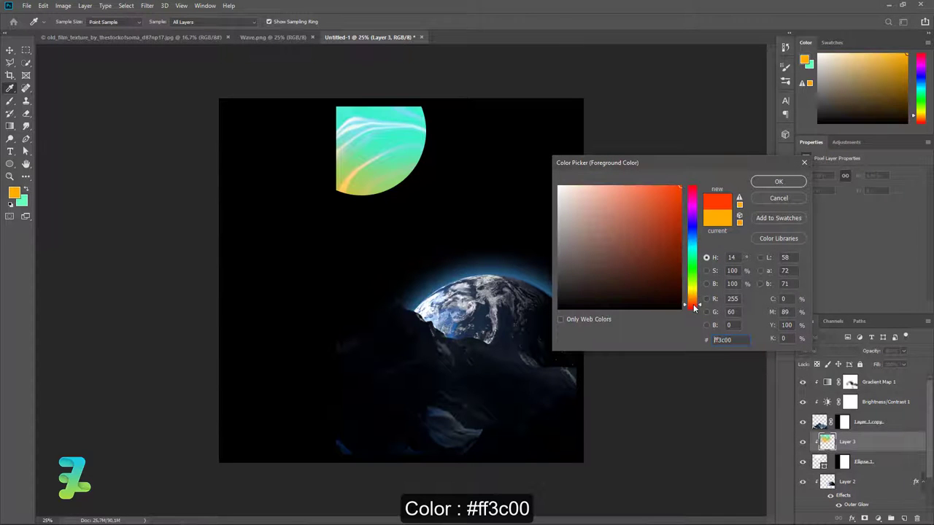
click(776, 182)
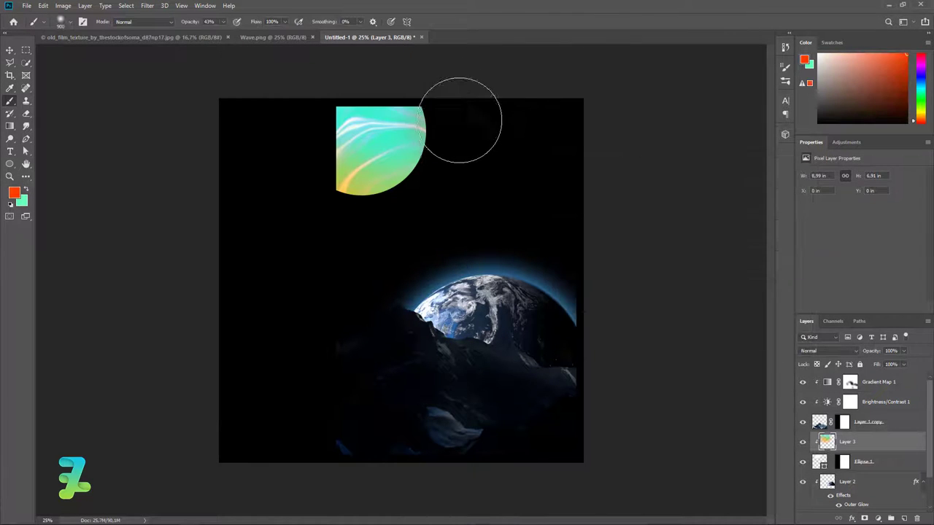
mouse_move(454, 126)
mouse_down()
mouse_move(463, 187)
mouse_move(466, 132)
mouse_move(462, 167)
mouse_move(432, 218)
mouse_up()
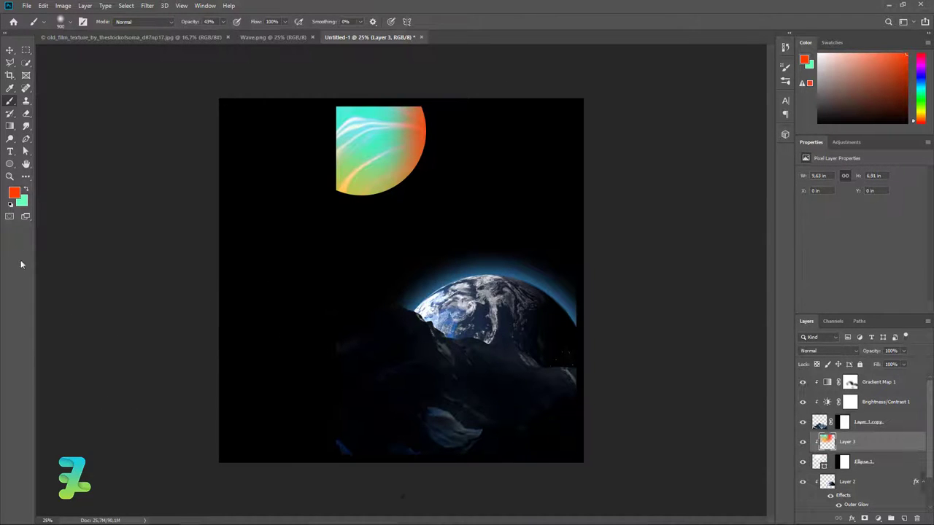
Brush deeper blue over the planet's top-left, then restore green as the foreground colour
click(15, 193)
click(692, 241)
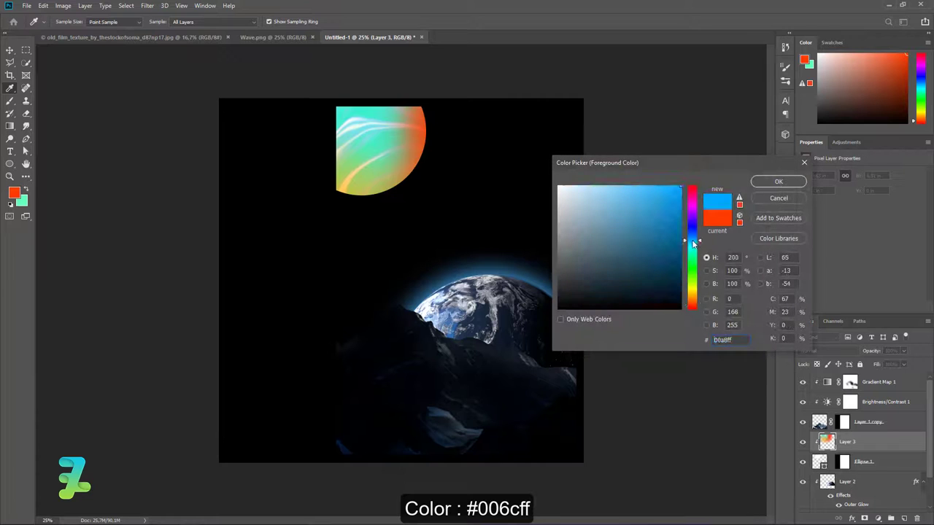
drag(694, 243, 693, 239)
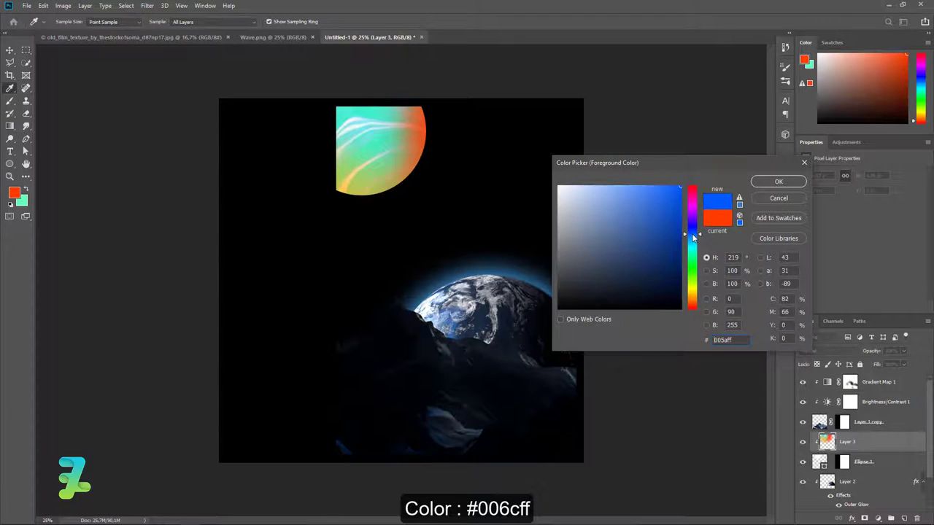
click(769, 178)
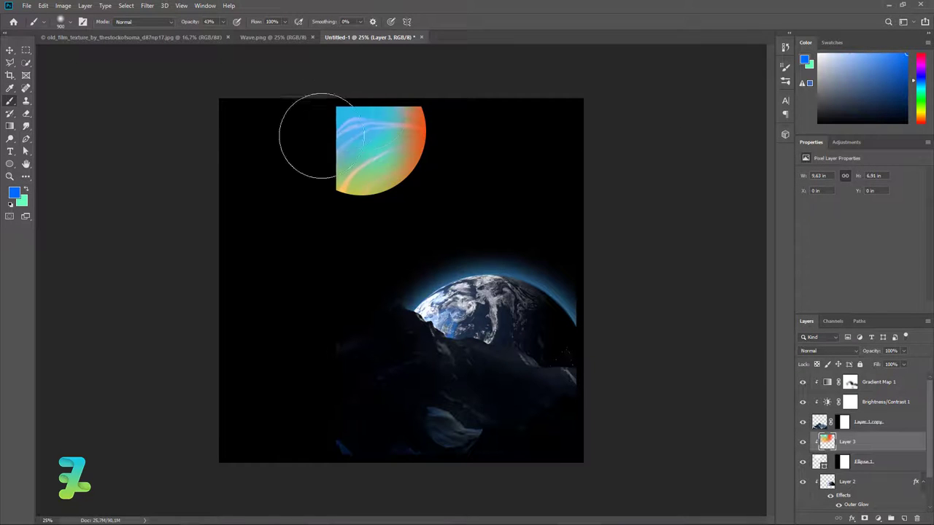
drag(321, 136, 328, 121)
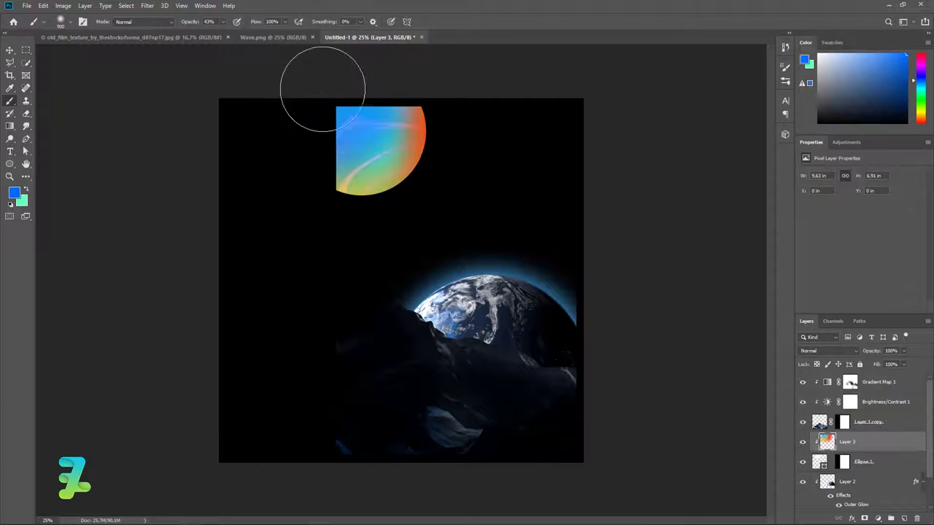
mouse_move(322, 88)
mouse_down()
mouse_move(354, 104)
mouse_move(250, 124)
mouse_up()
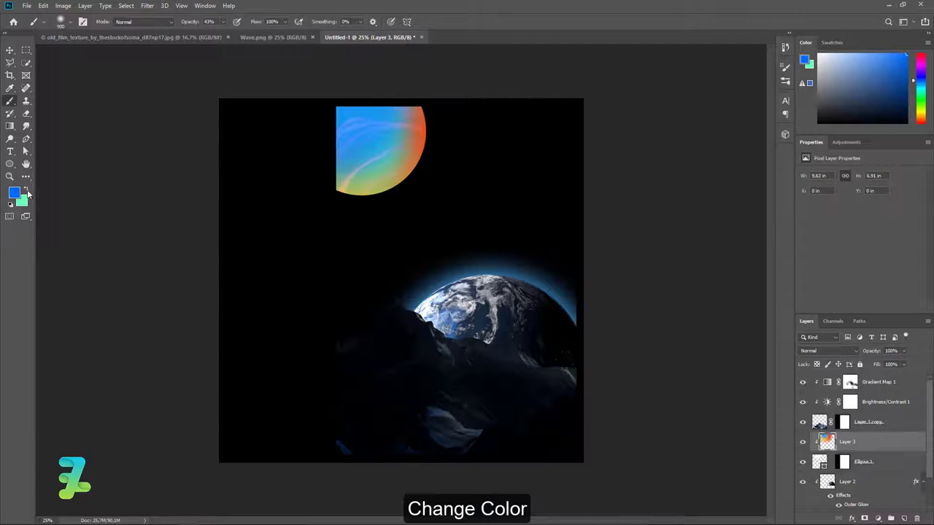
click(27, 194)
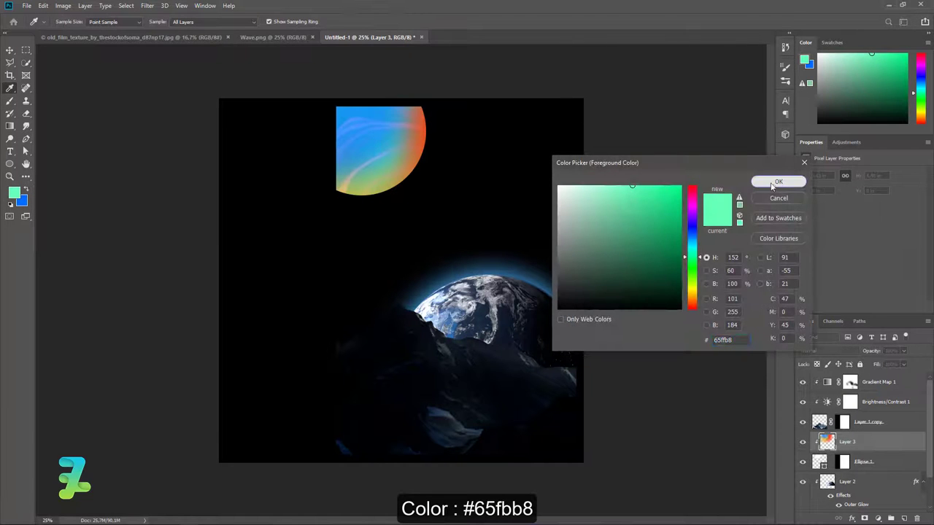
click(775, 182)
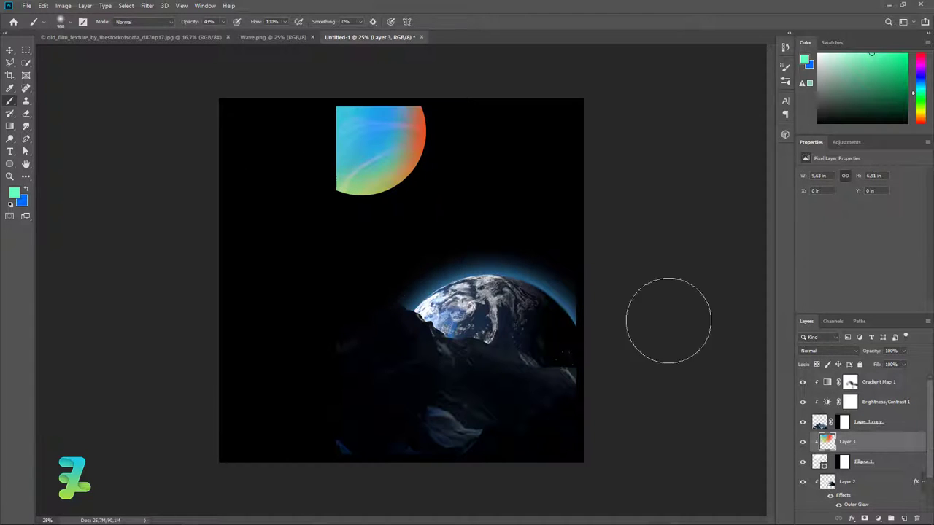
Give Ellipse 1 an orange #ff732e Outer Glow at 152 px size and 21% opacity
click(891, 466)
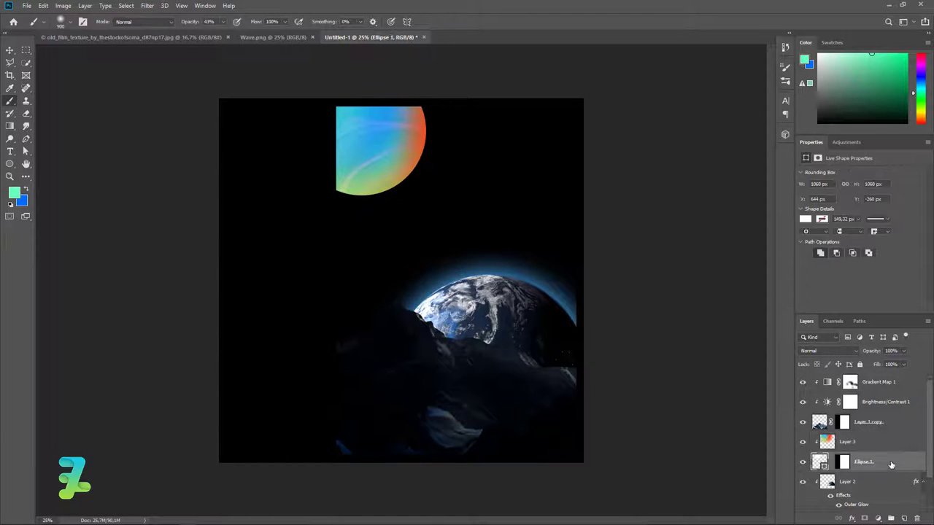
double_click(891, 465)
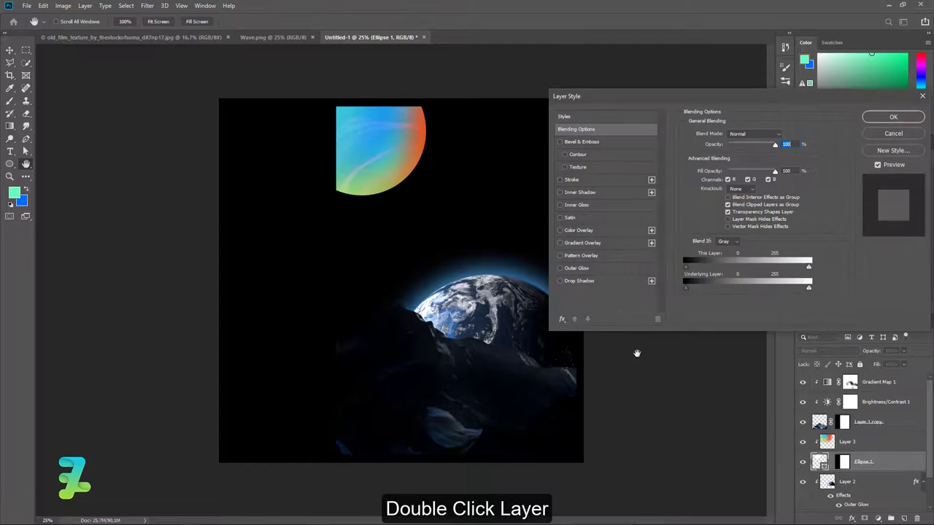
click(559, 267)
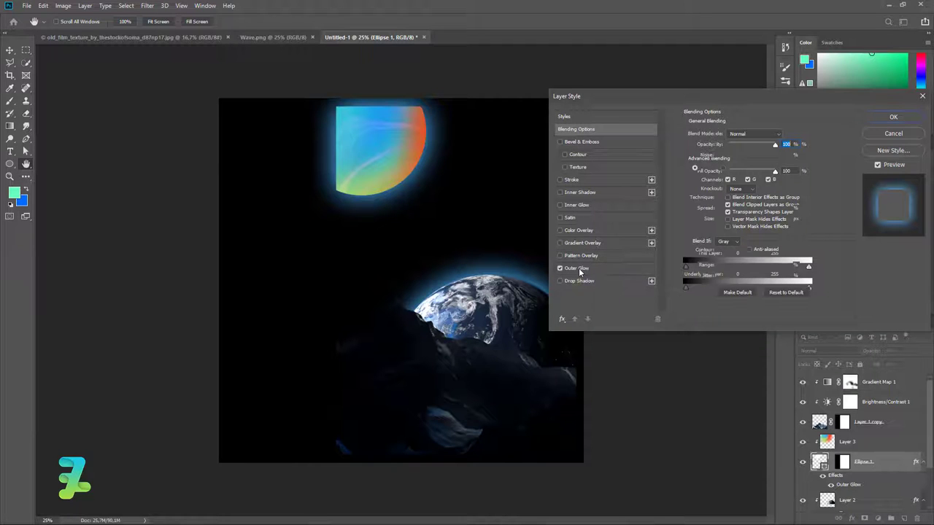
click(578, 268)
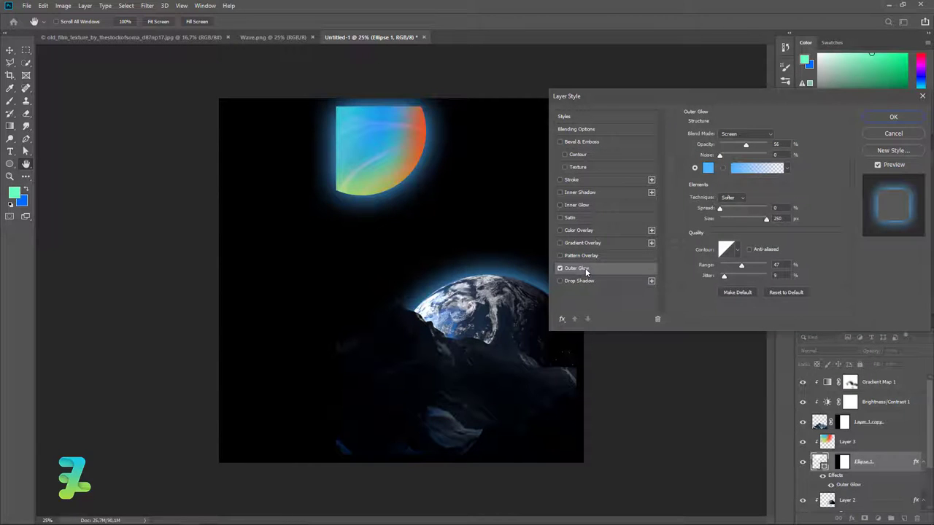
click(708, 168)
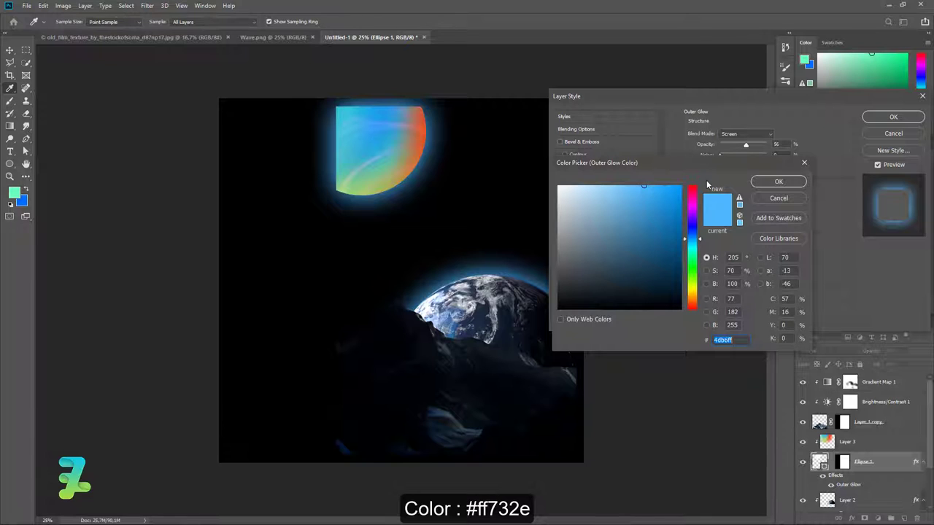
drag(698, 307, 694, 305)
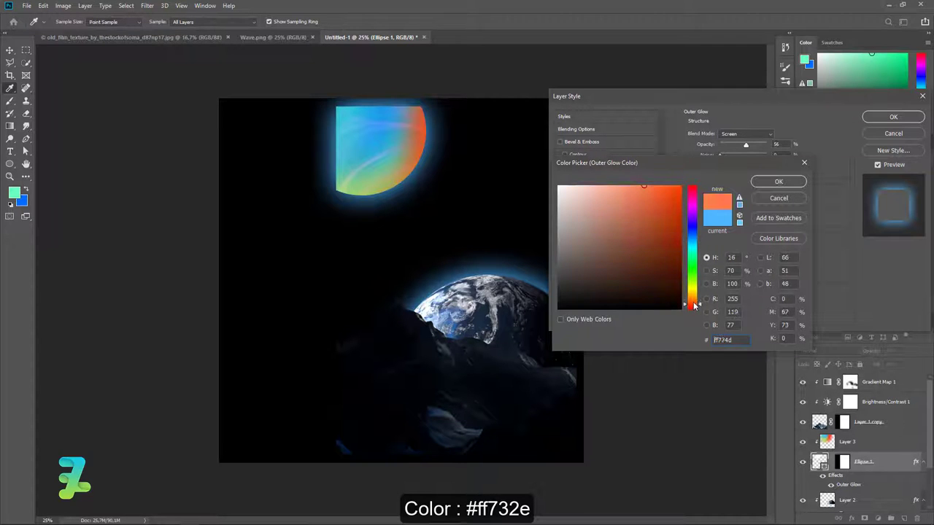
text(ff732e)
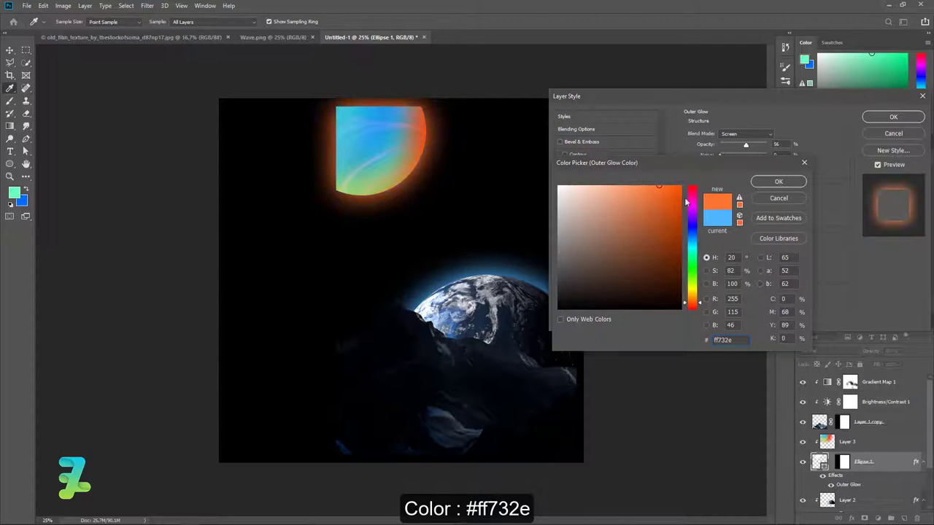
click(778, 181)
mouse_move(768, 221)
mouse_down()
mouse_move(742, 221)
mouse_move(752, 221)
mouse_up()
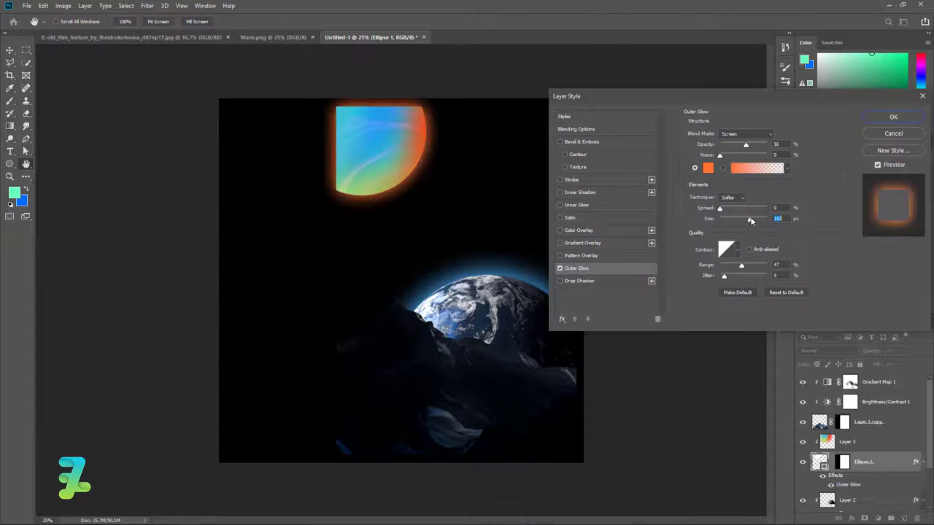
drag(746, 145, 727, 157)
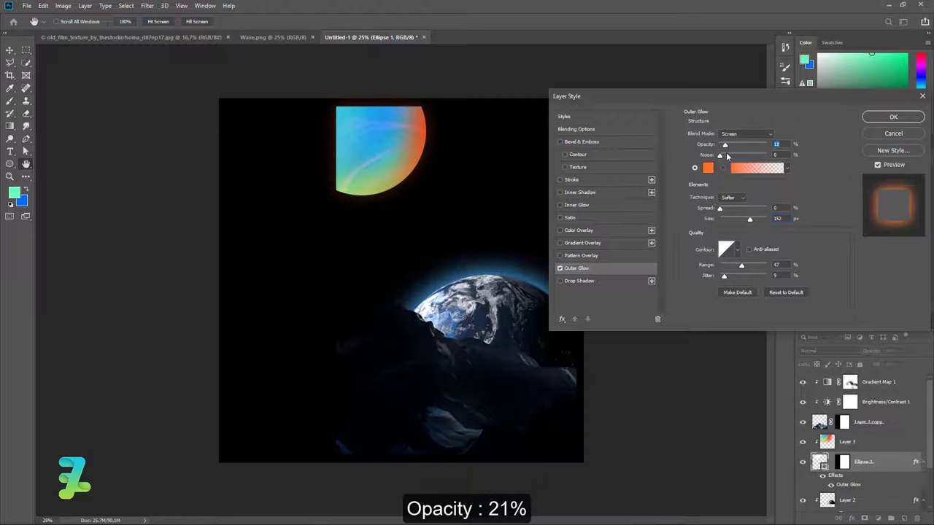
click(893, 116)
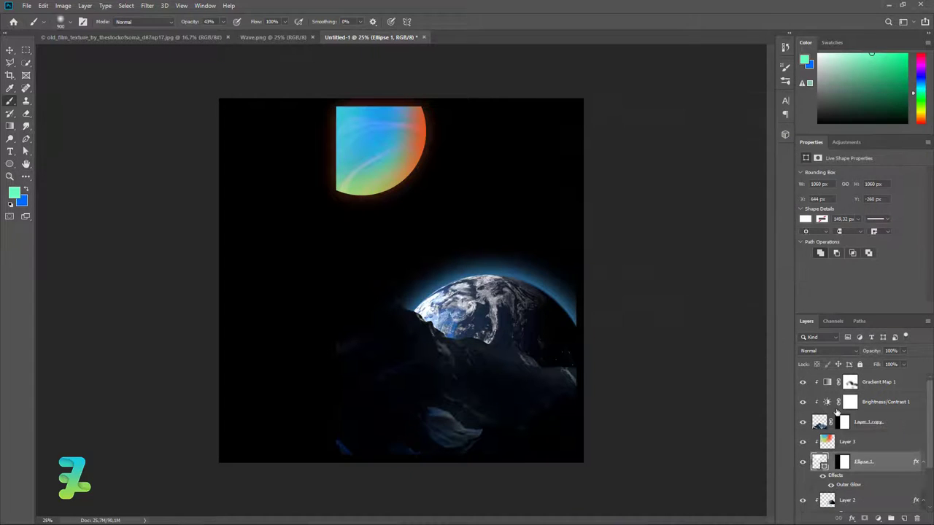
Turn Ellipse 1's Outer Glow effect into a separate layer
click(804, 464)
click(843, 464)
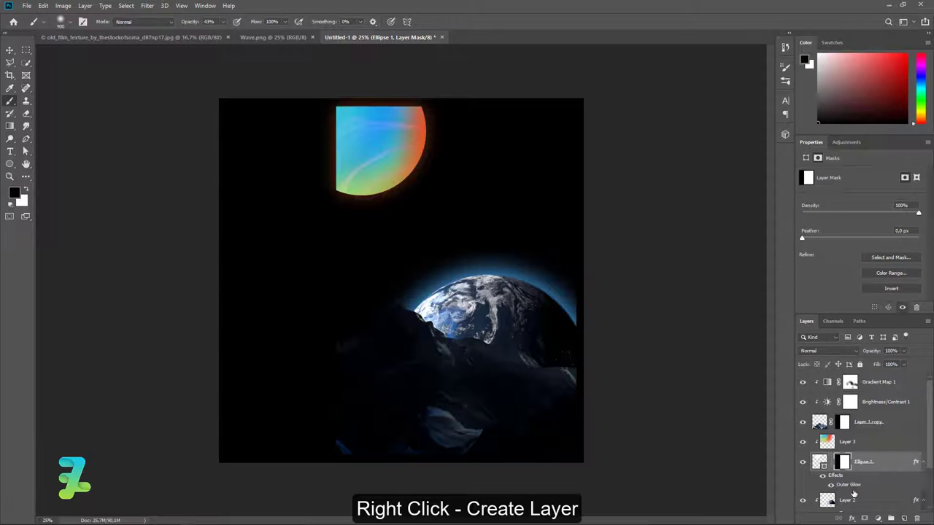
click(854, 488)
right_click(859, 486)
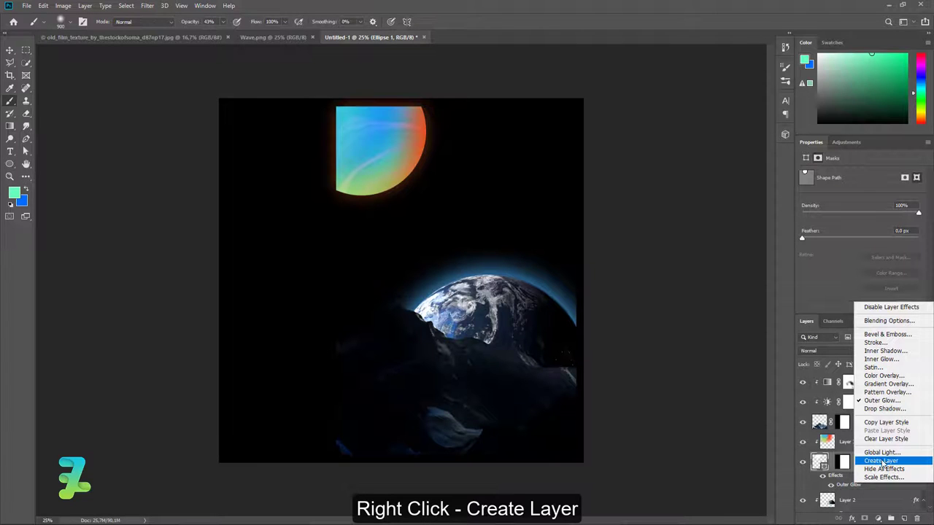
click(883, 462)
Add a layer mask to the Ellipse 1's Outer Glow layer
click(820, 483)
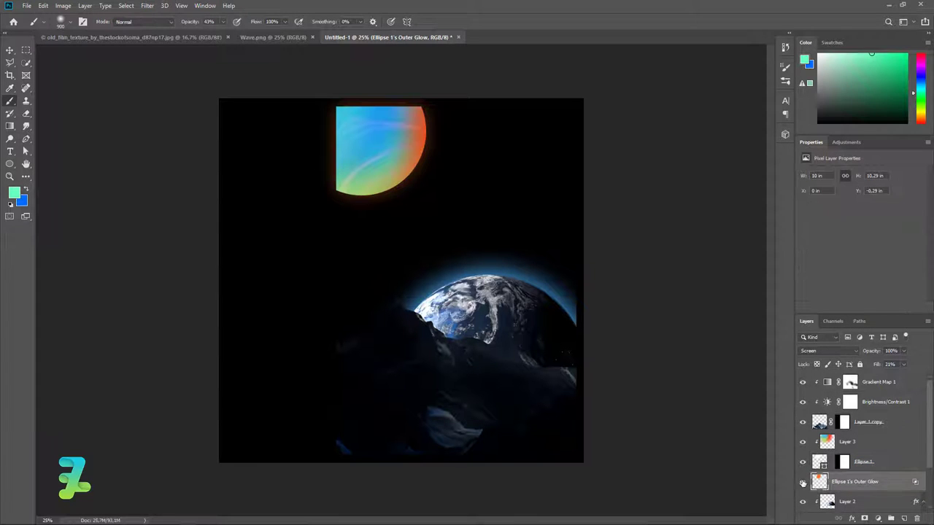
click(803, 483)
scroll(817, 475, down, 1)
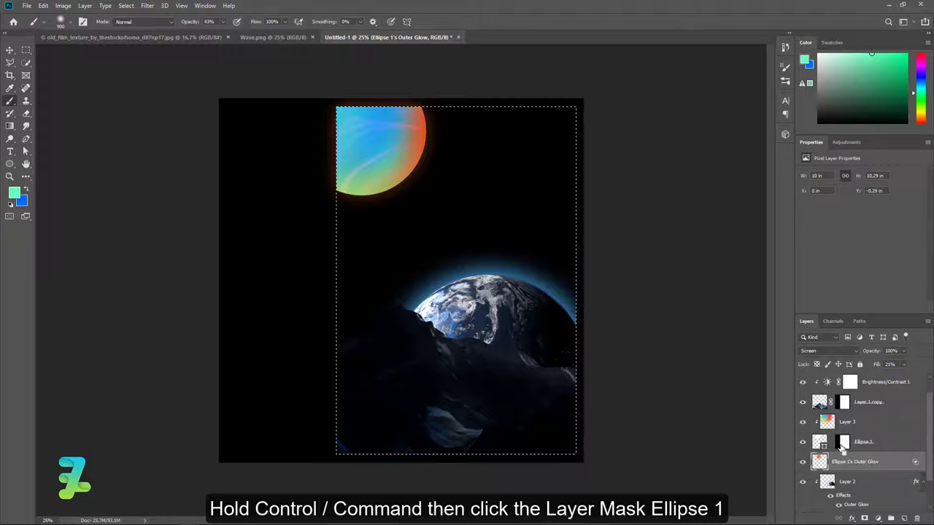
click(865, 518)
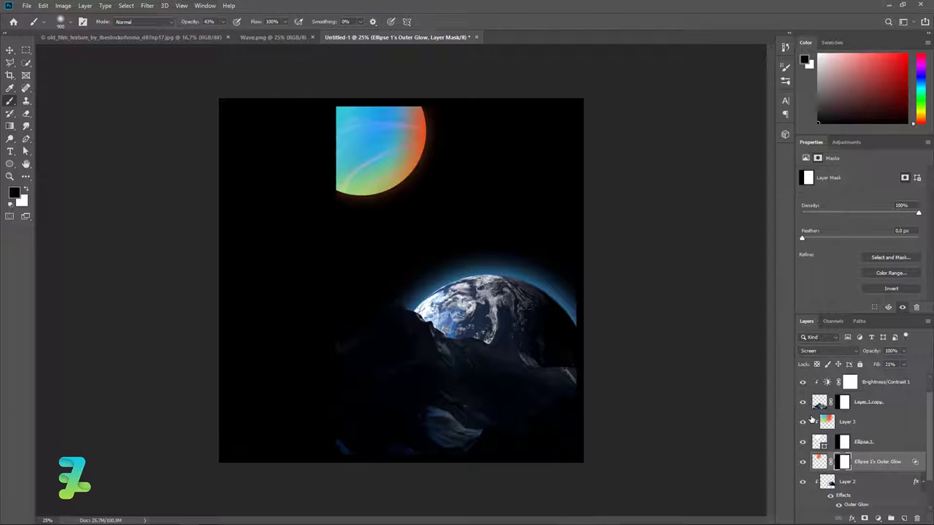
scroll(851, 429, up, 1)
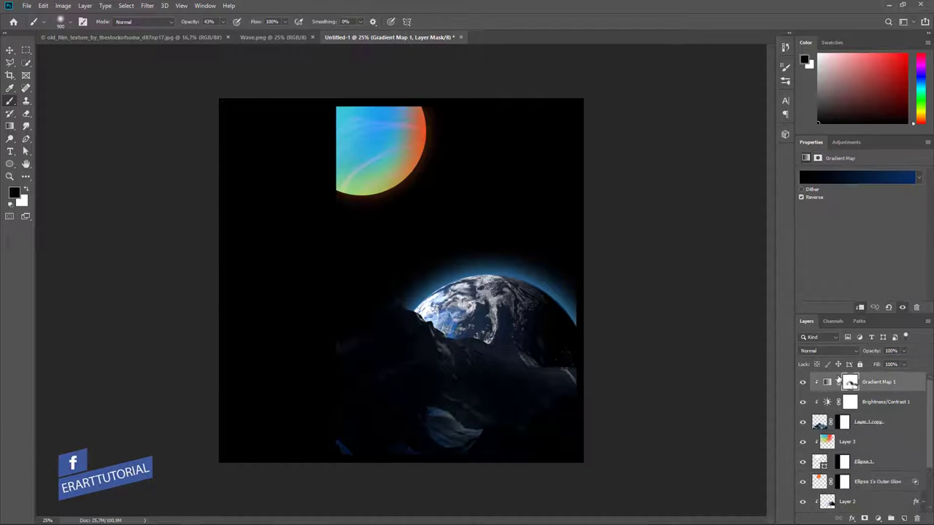
Start white Monument Extended text left of the planet
click(850, 382)
click(9, 151)
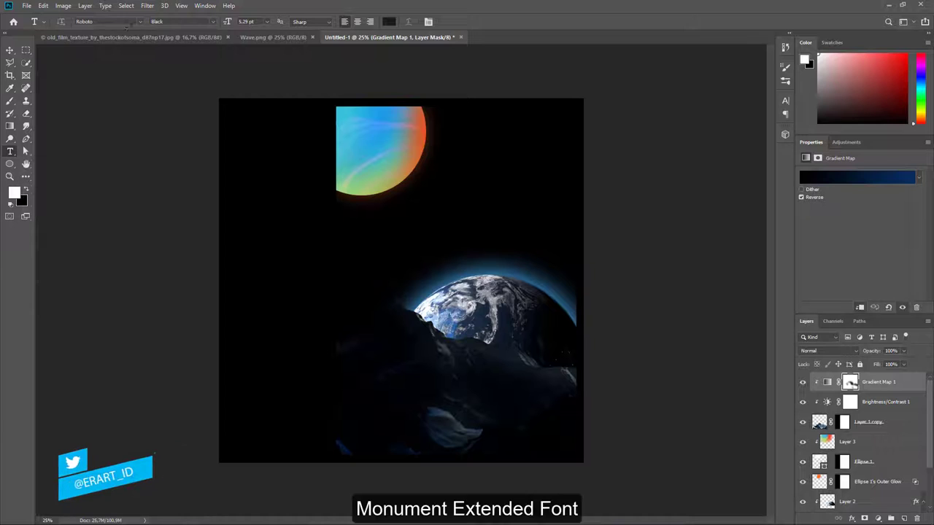
click(140, 21)
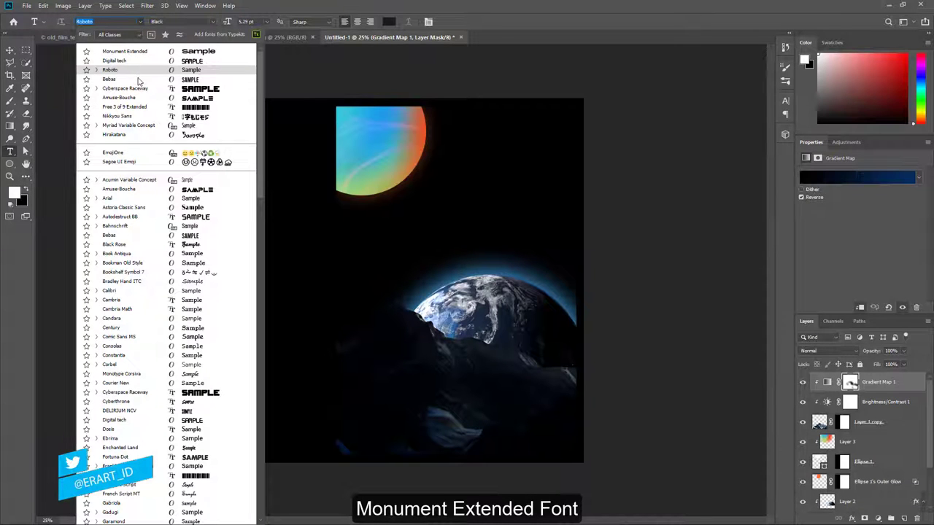
click(142, 53)
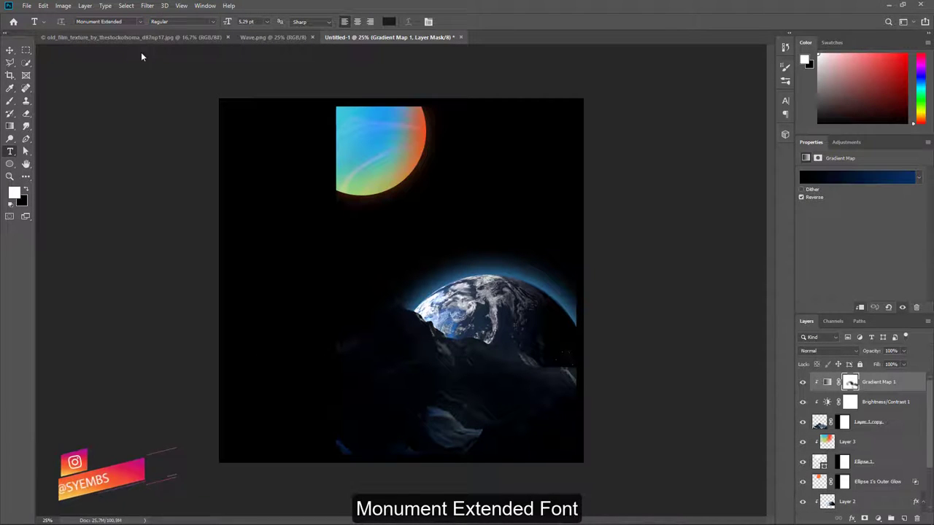
click(235, 211)
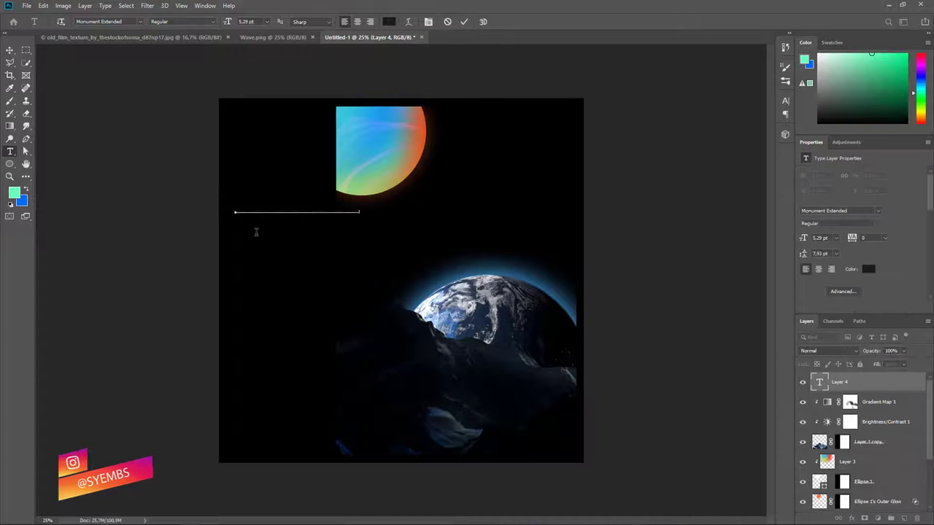
click(12, 193)
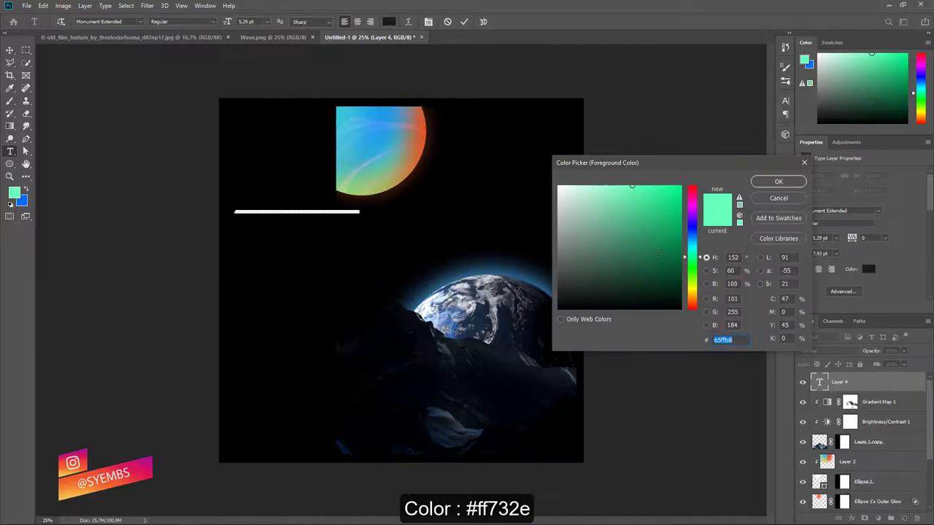
click(558, 187)
click(766, 184)
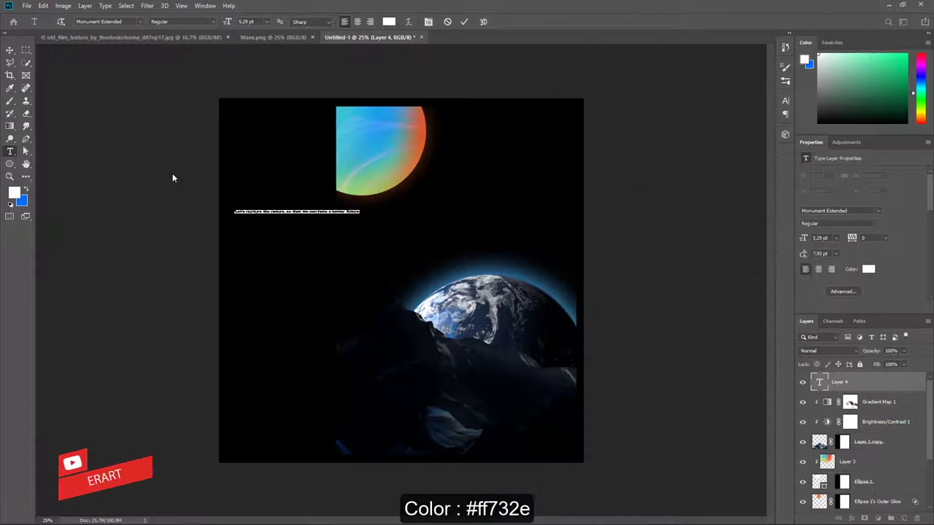
Retype the slogan in capitals, entering 'LET'S NURTURE THE NATURE' and 'SO'
key(ctrl+plus)
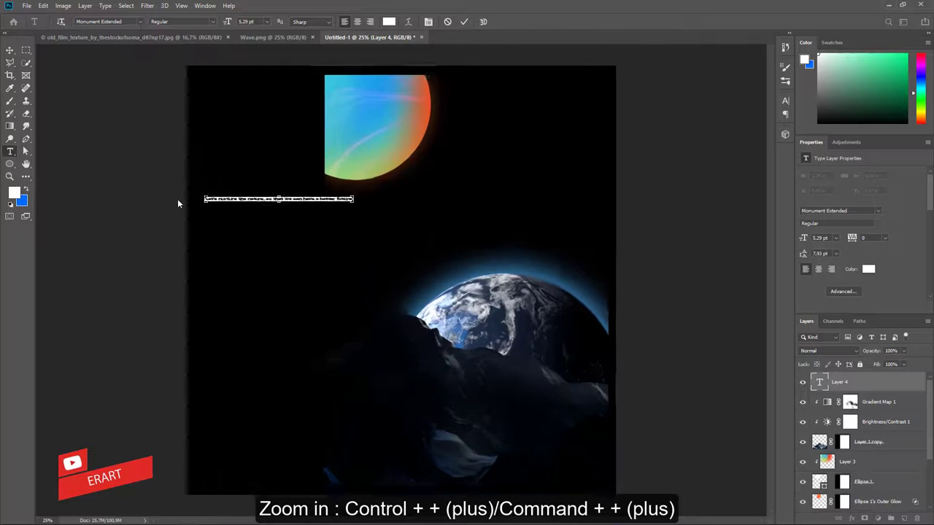
key(ctrl+plus)
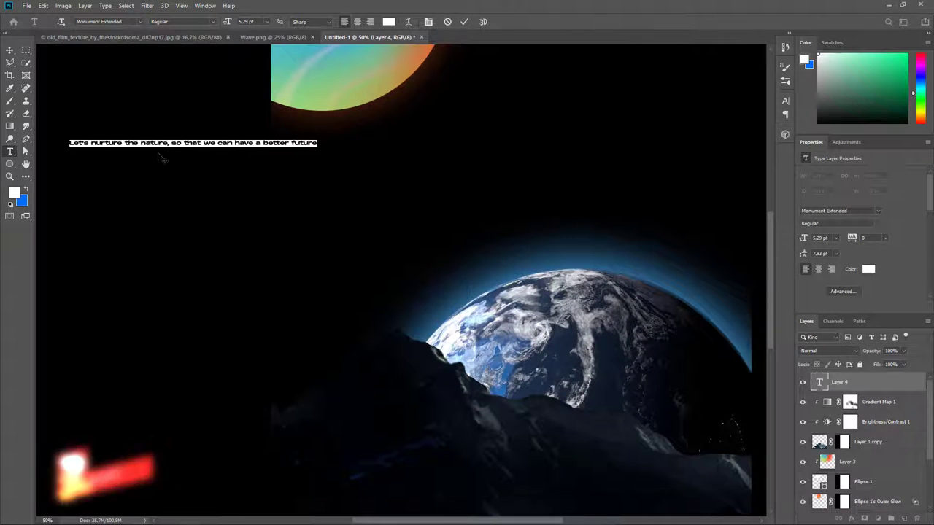
click(122, 142)
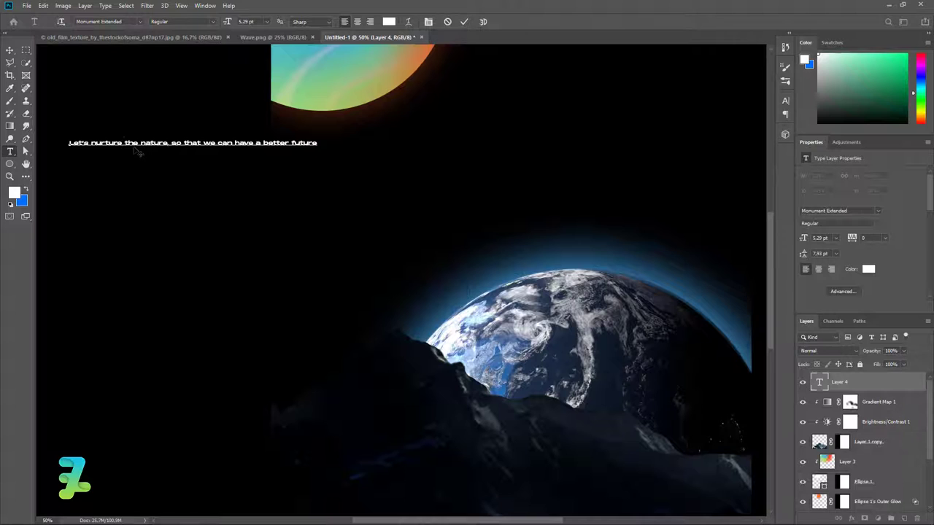
text(LET'S N)
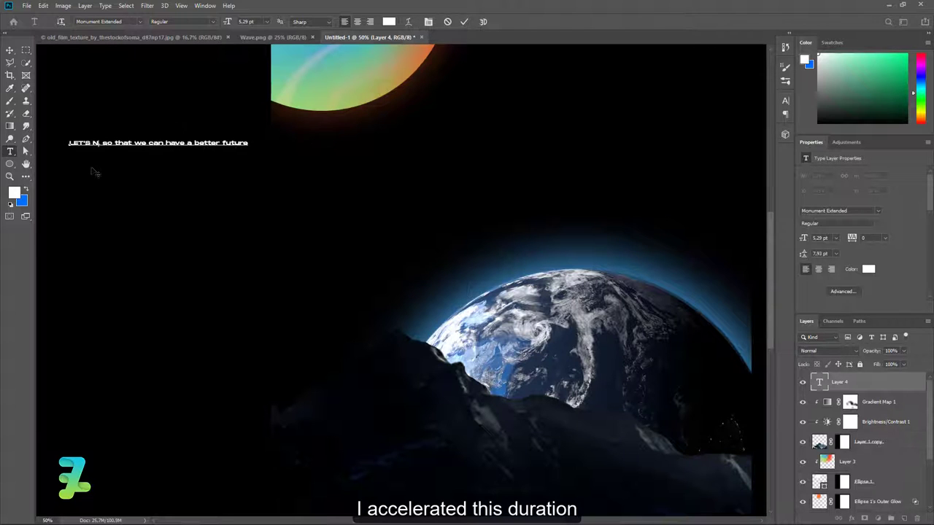
text(URTURE THE NATURE)
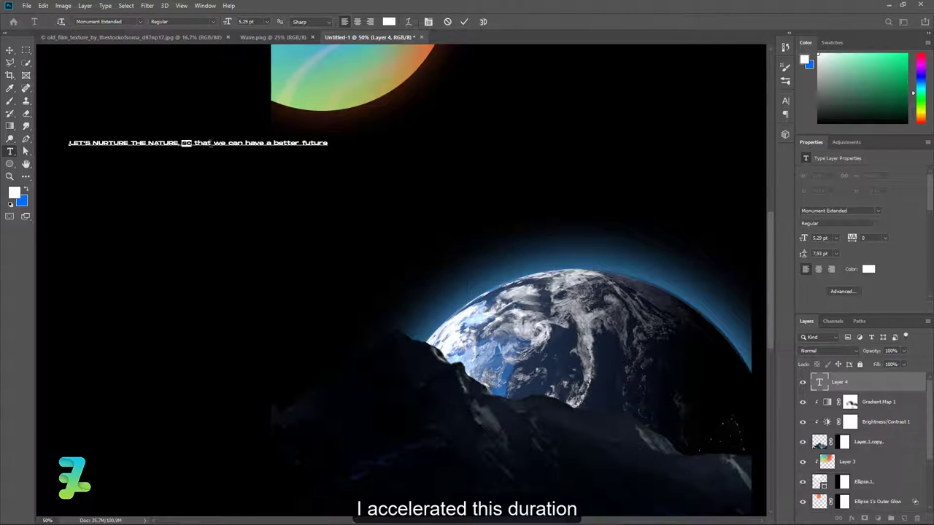
drag(211, 144, 243, 146)
text(SO)
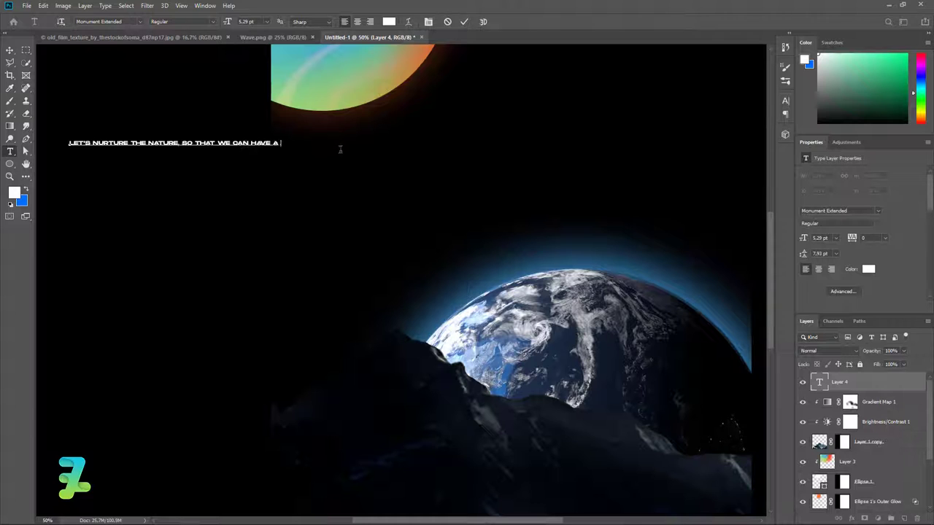
click(10, 51)
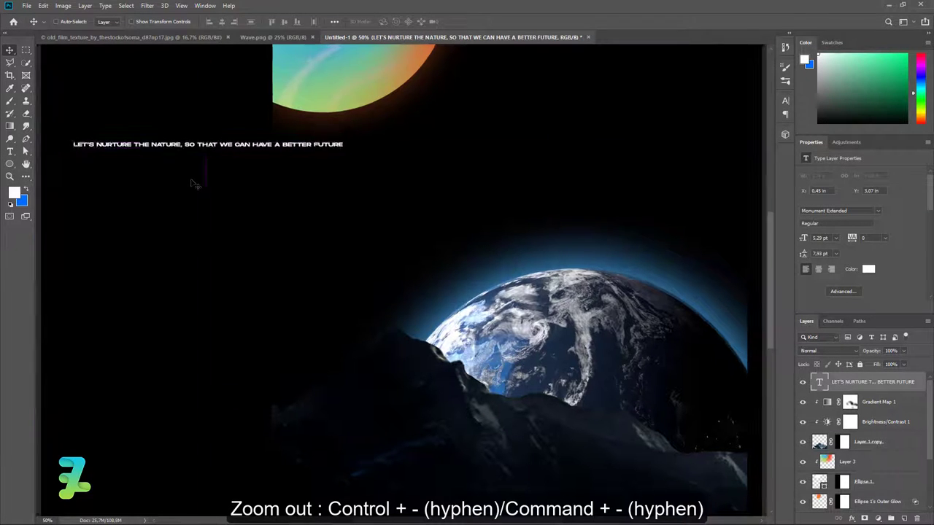
Rotate the slogan −90° to run vertically and place it beside the gradient planet
key(ctrl+minus)
key(ctrl+minus)
key(ctrl+t)
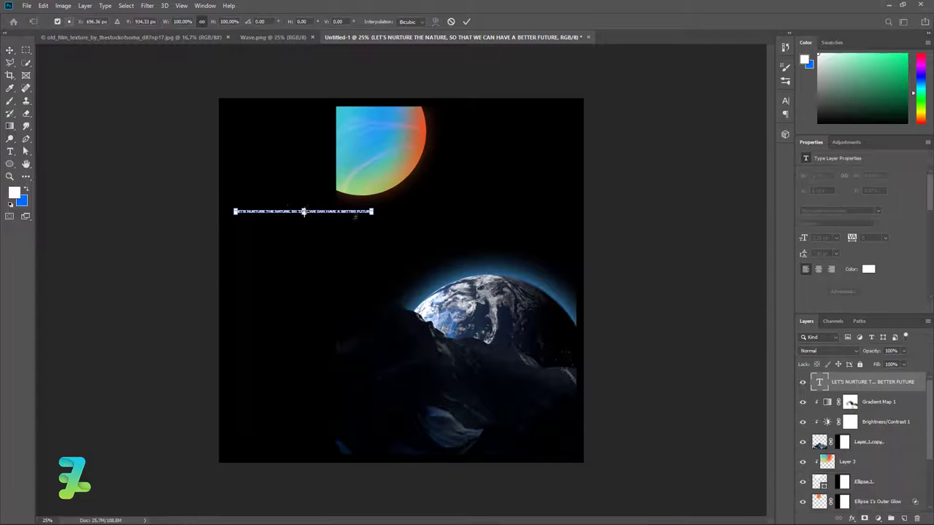
drag(382, 221, 321, 125)
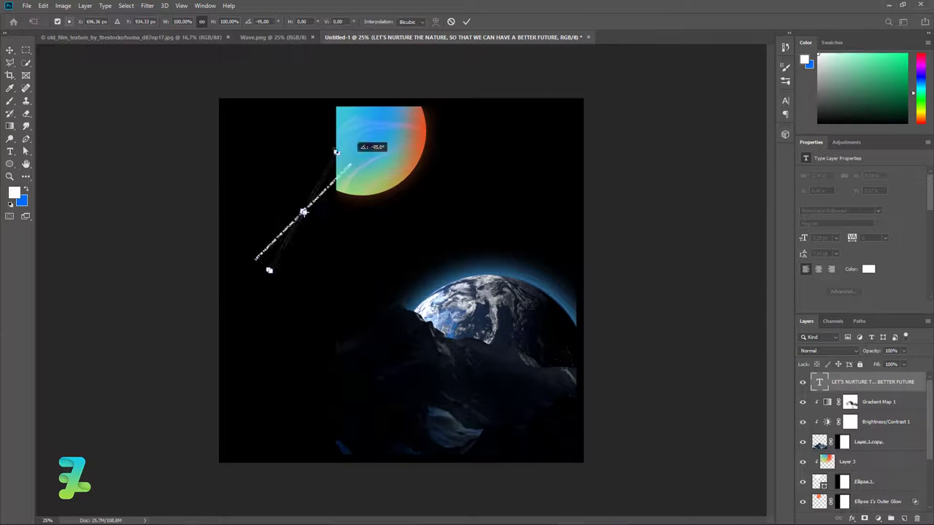
click(10, 53)
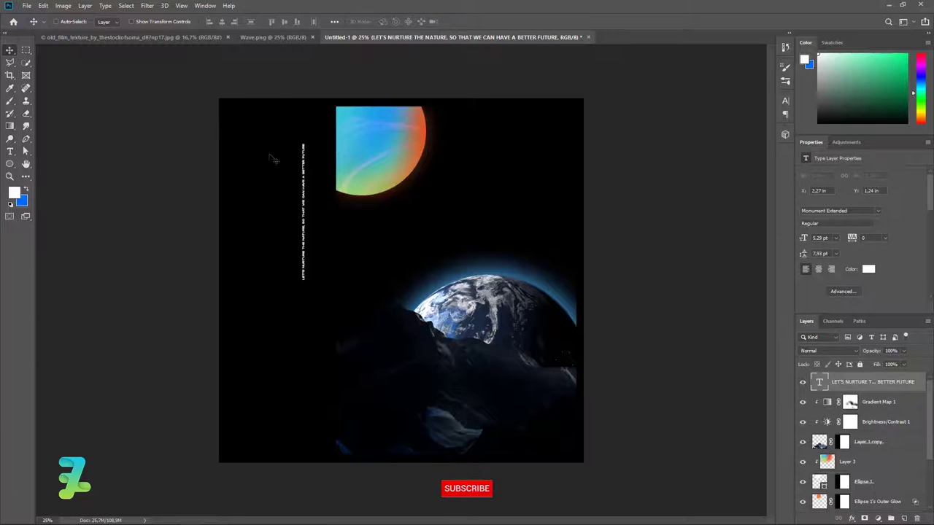
mouse_move(300, 165)
mouse_down()
mouse_move(332, 133)
mouse_move(331, 109)
mouse_up()
click(10, 151)
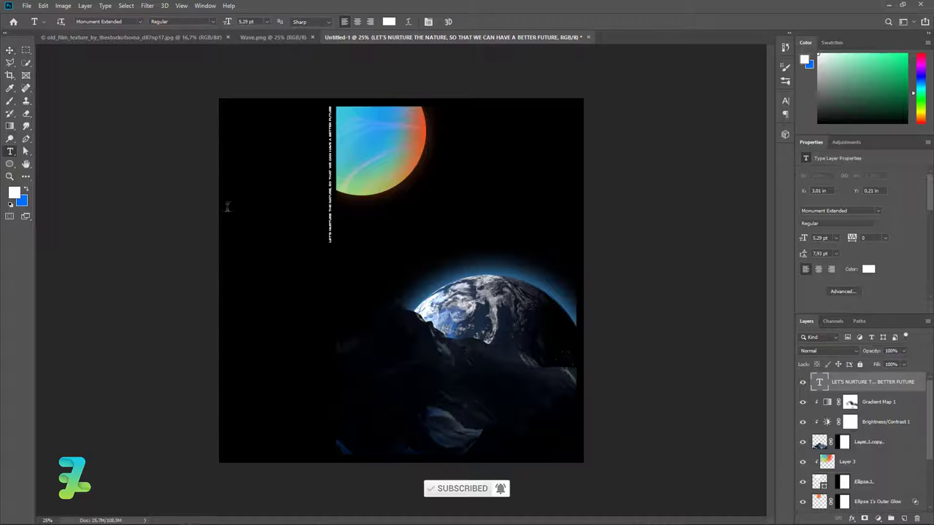
Add a 72 pt text layer reading 'PLANNING' on the left of the poster
click(257, 256)
text(A)
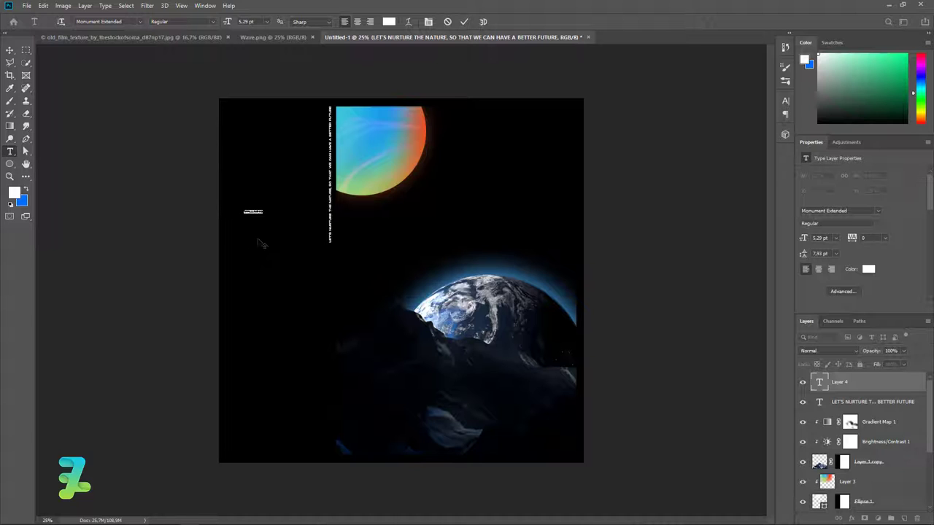
click(266, 21)
click(260, 147)
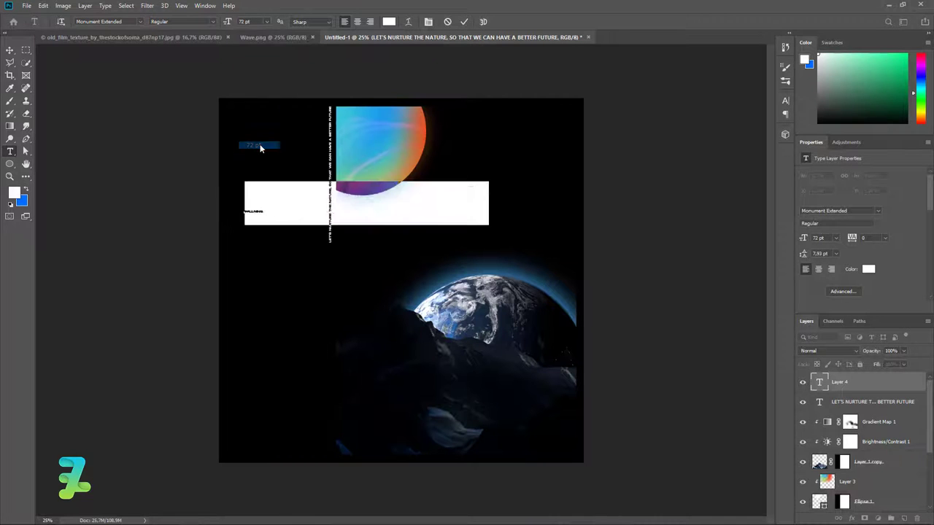
drag(369, 201, 291, 199)
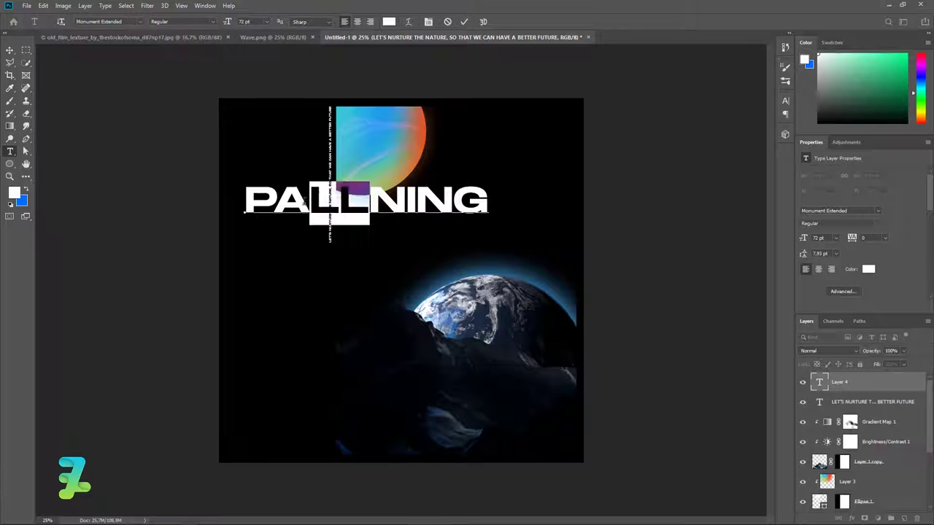
text(LANN)
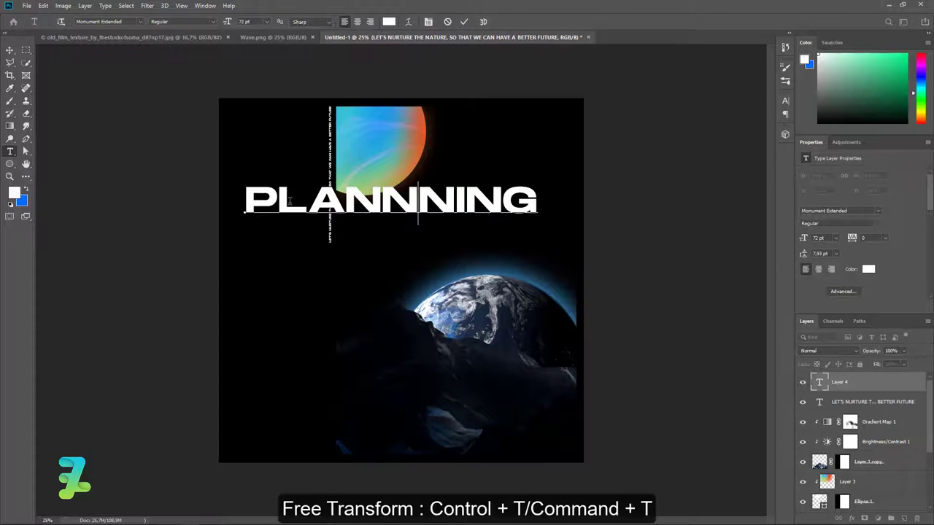
key(BackSpace)
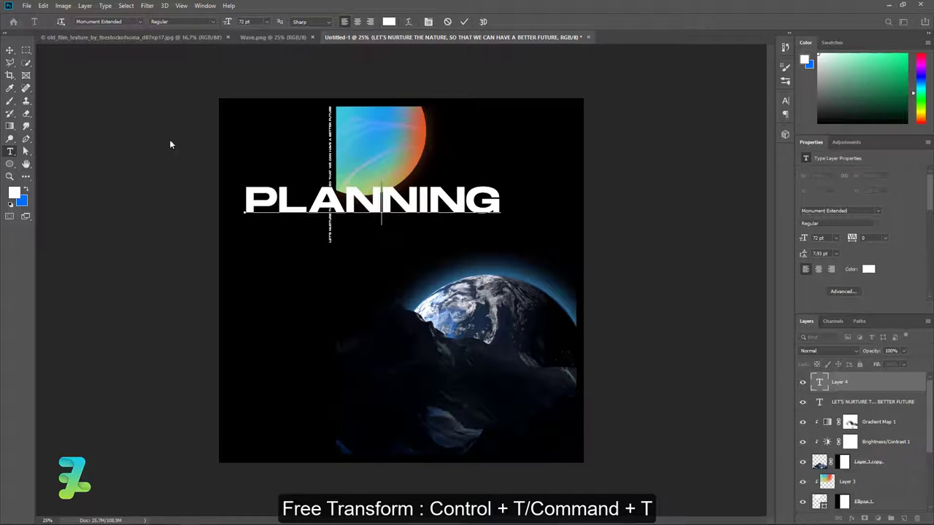
click(9, 51)
Rotate PLANNING -90°, move it to the left edge and scale it up to about 136%
key(ctrl+t)
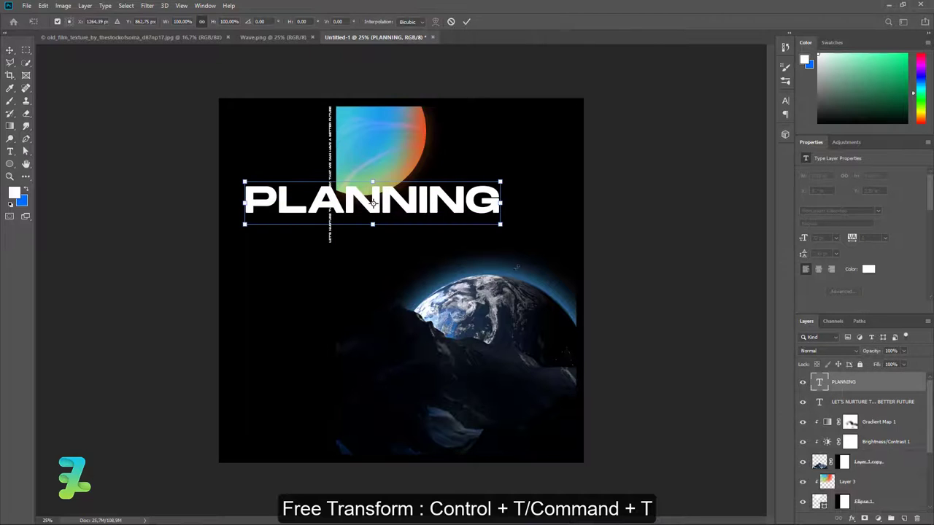
mouse_move(511, 204)
mouse_down()
mouse_move(496, 178)
mouse_move(369, 172)
mouse_move(255, 207)
mouse_up()
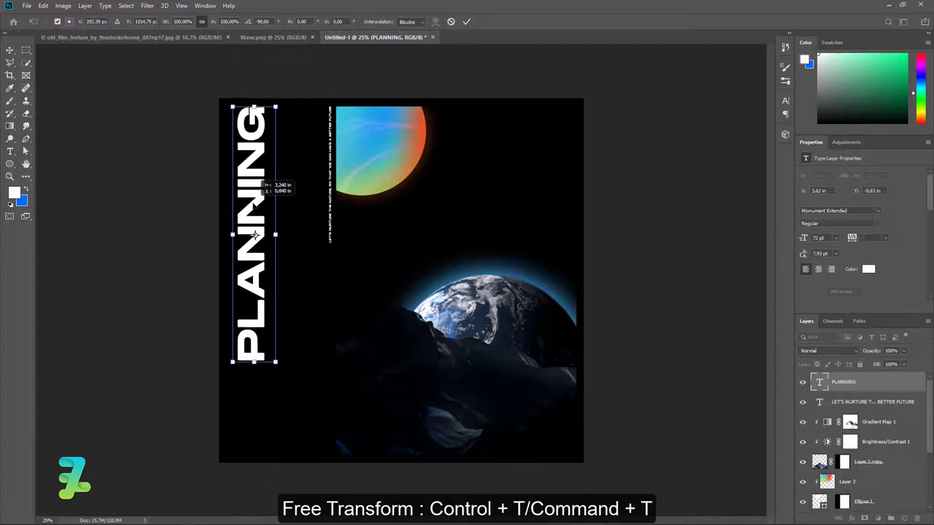
drag(255, 207, 252, 205)
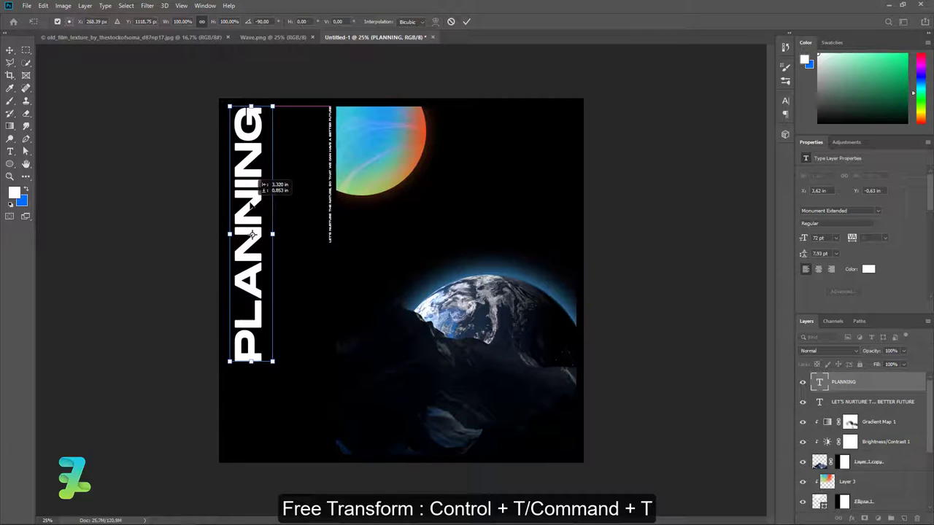
drag(273, 361, 302, 451)
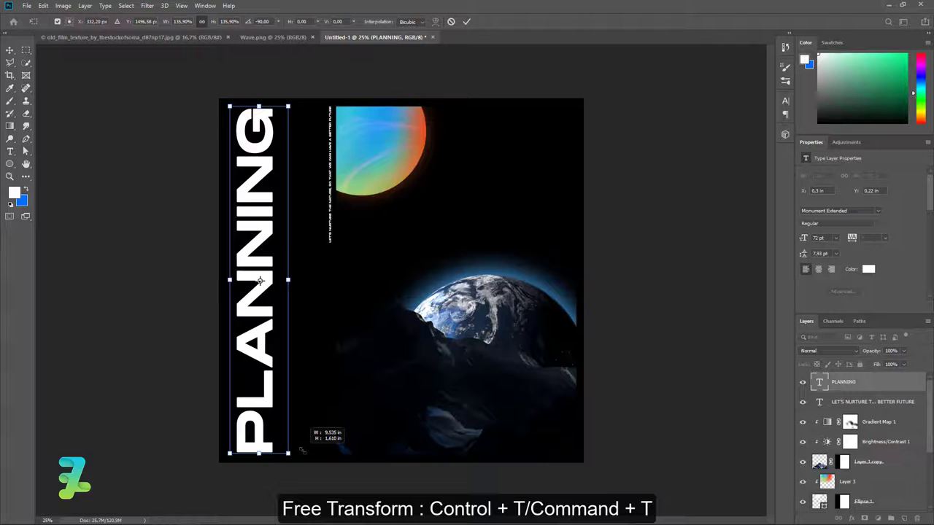
Apply the PLANNING transform, clear the selection and nudge PLANNING slightly left
key(Return)
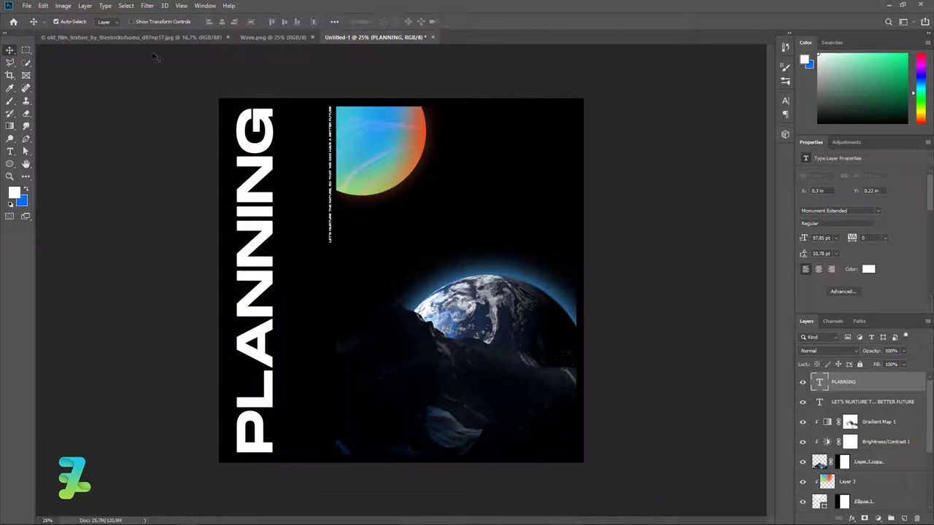
key(ctrl+a)
key(ctrl+d)
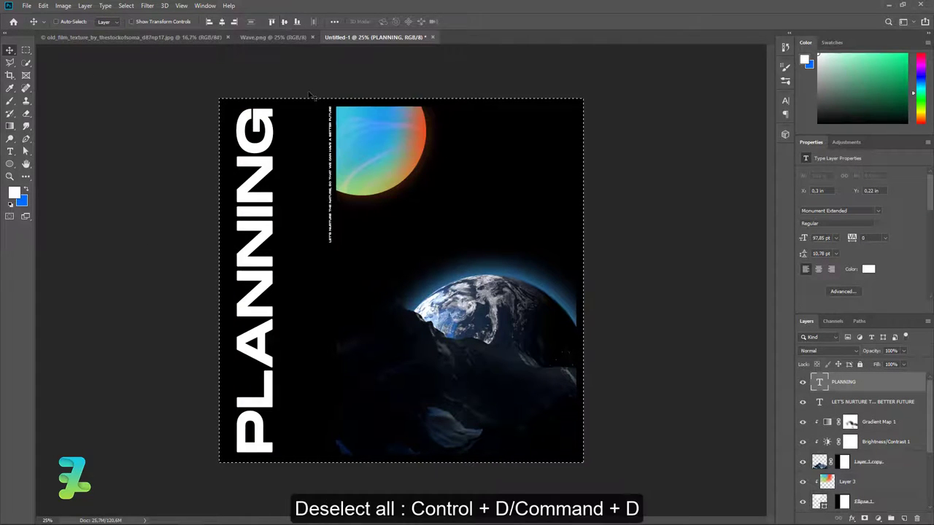
key(shift+Left)
key(Left)
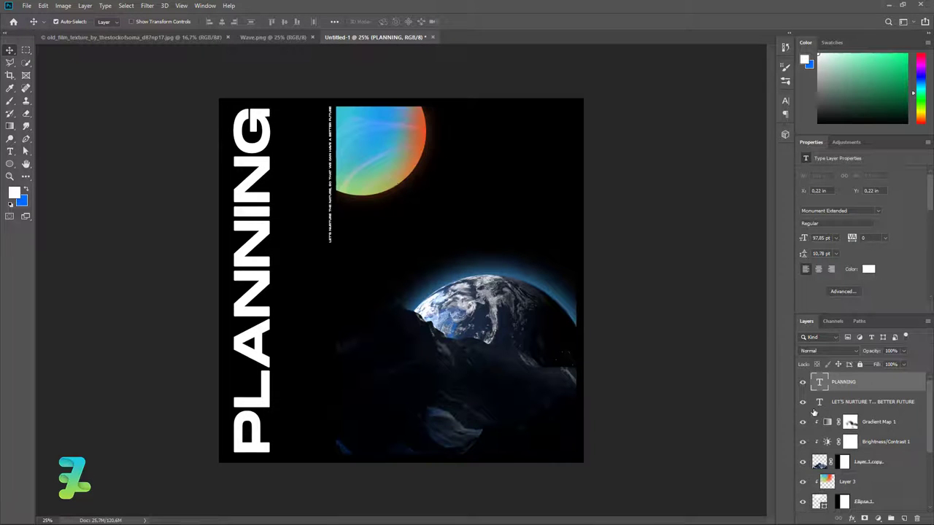
Set the slogan to 14 pt and move it beside PLANNING
double_click(819, 402)
click(267, 22)
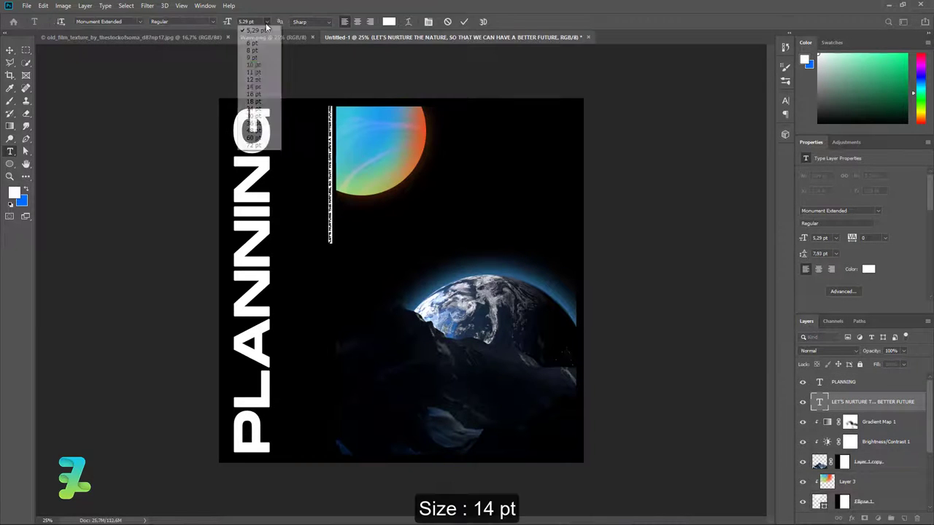
click(252, 87)
key(ctrl+Return)
key(v)
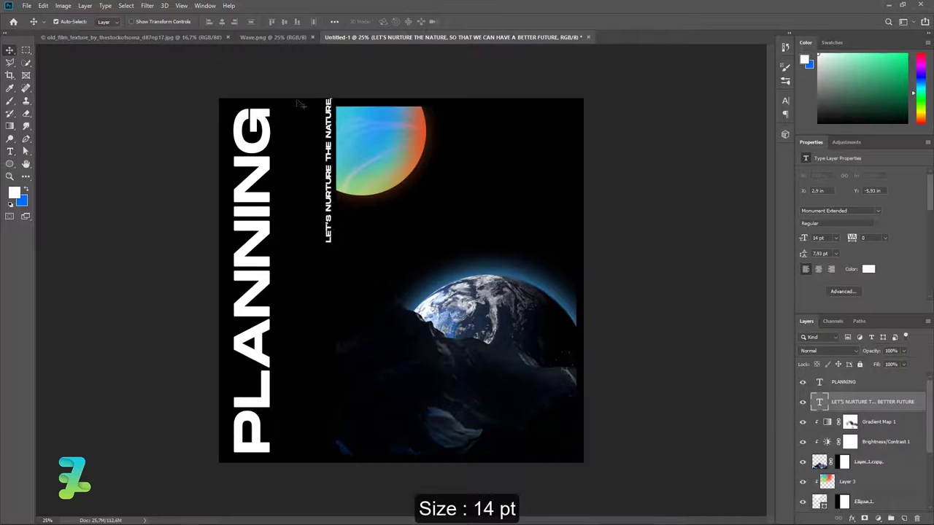
mouse_move(299, 104)
mouse_down()
mouse_move(285, 330)
mouse_move(279, 318)
mouse_up()
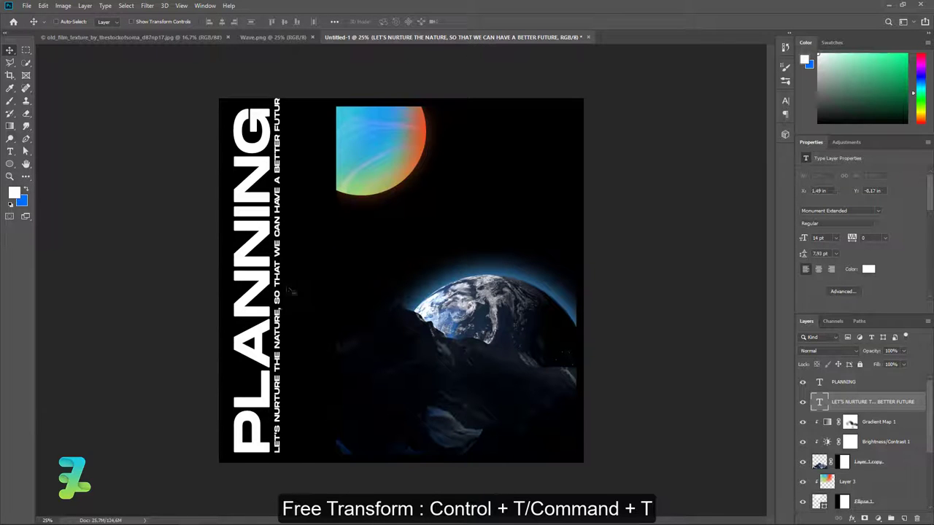
Shrink the slogan to about 95% so 'BETTER FUTURE' fits, then clear the selection
key(ctrl+t)
drag(287, 89, 278, 107)
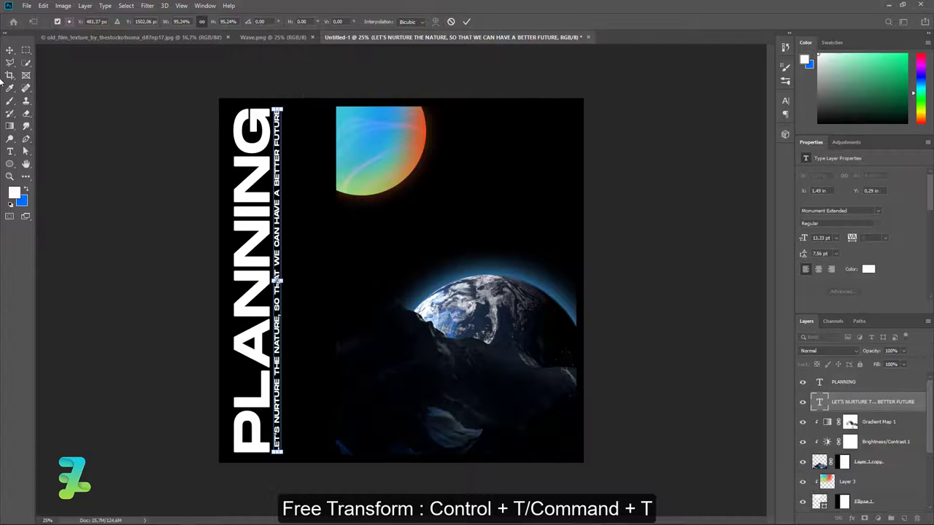
key(Return)
key(ctrl+a)
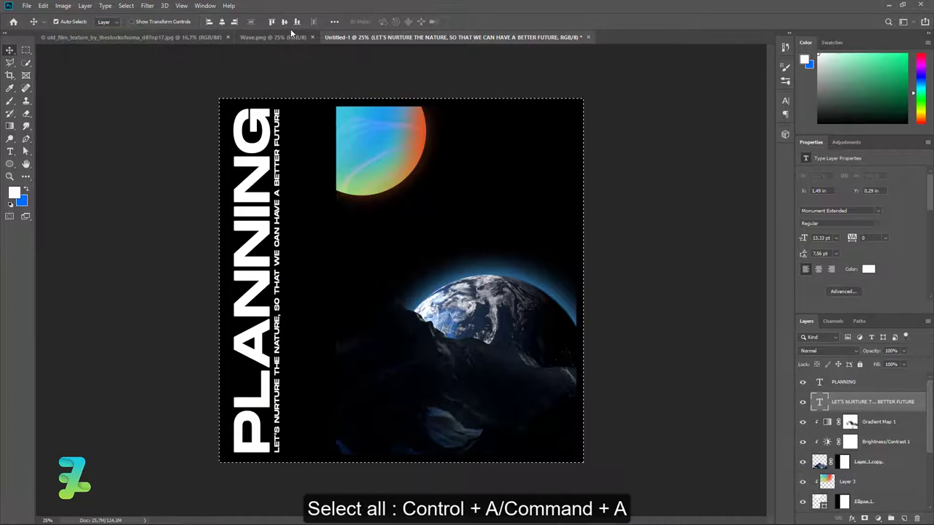
key(ctrl+d)
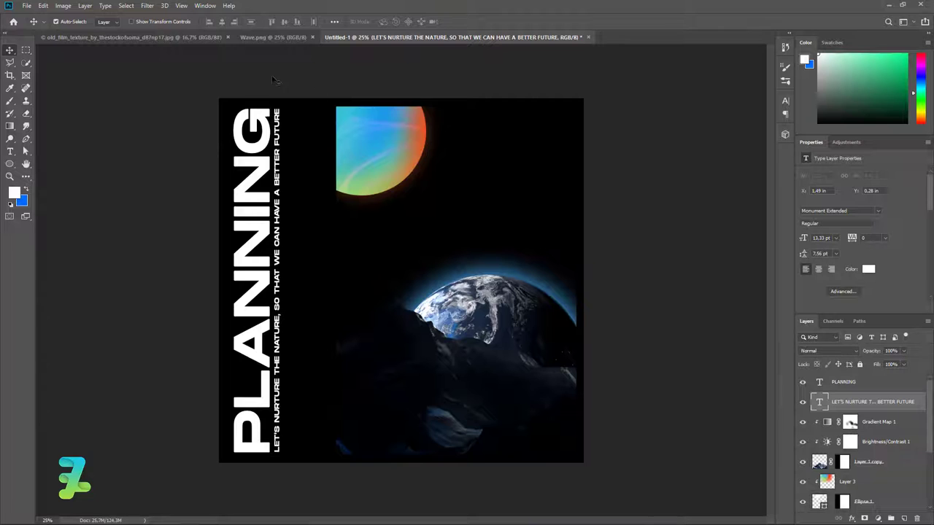
Float the Wave.png document in its own window
click(122, 37)
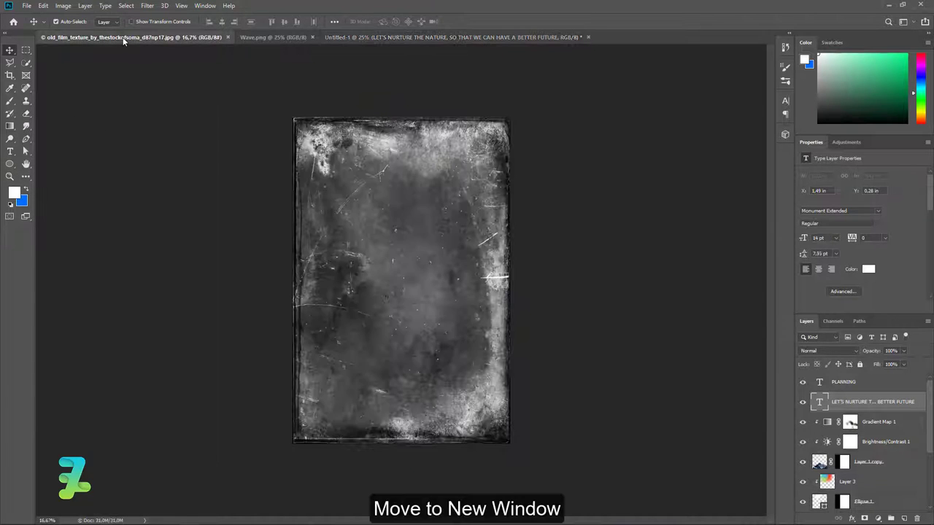
right_click(133, 37)
click(272, 37)
right_click(272, 39)
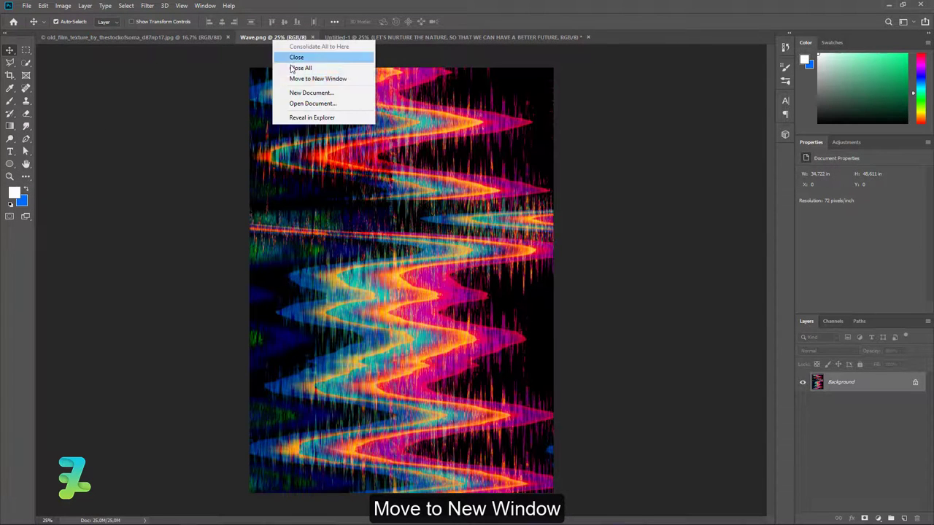
click(321, 75)
Drag the wave image into the poster as Layer 4, close Wave.png, and cover the poster
click(372, 37)
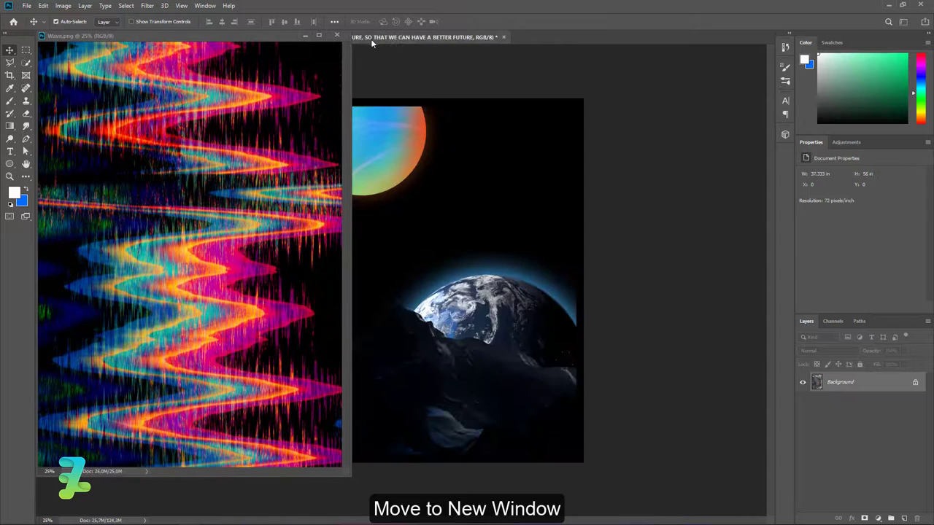
click(250, 72)
drag(309, 109, 515, 275)
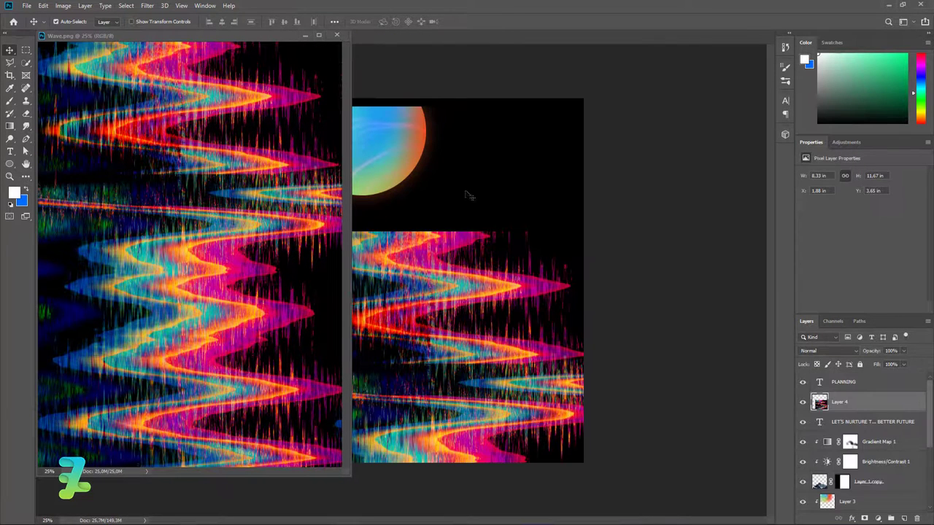
click(336, 35)
drag(467, 351, 467, 176)
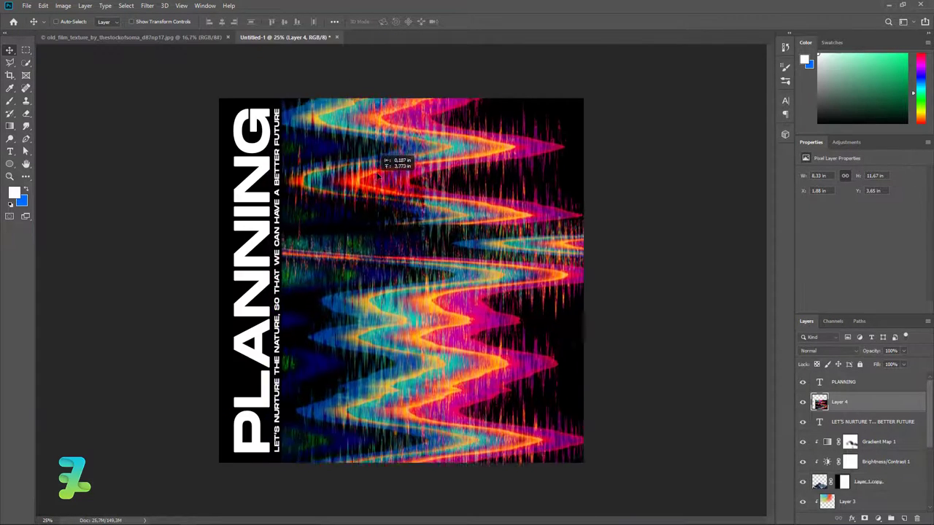
click(828, 351)
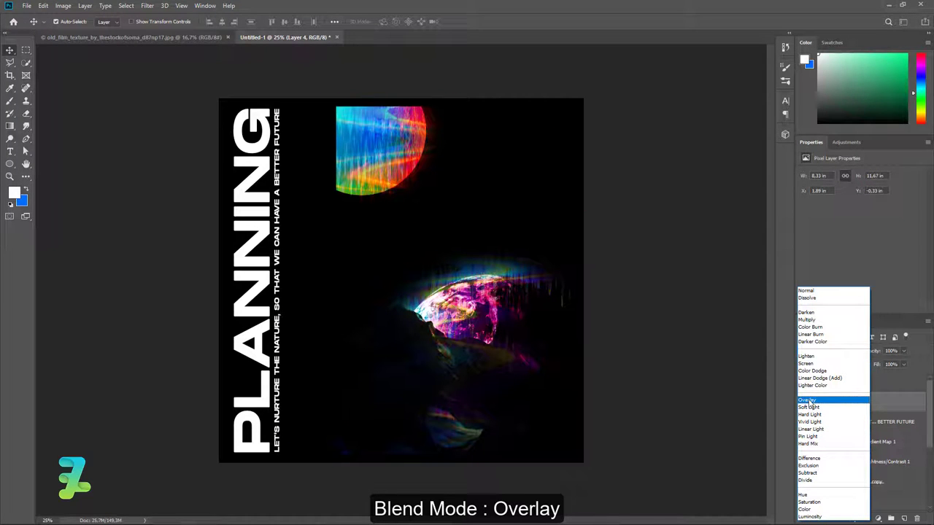
Blend Layer 4's wave texture in Overlay mode at 35% opacity
click(808, 402)
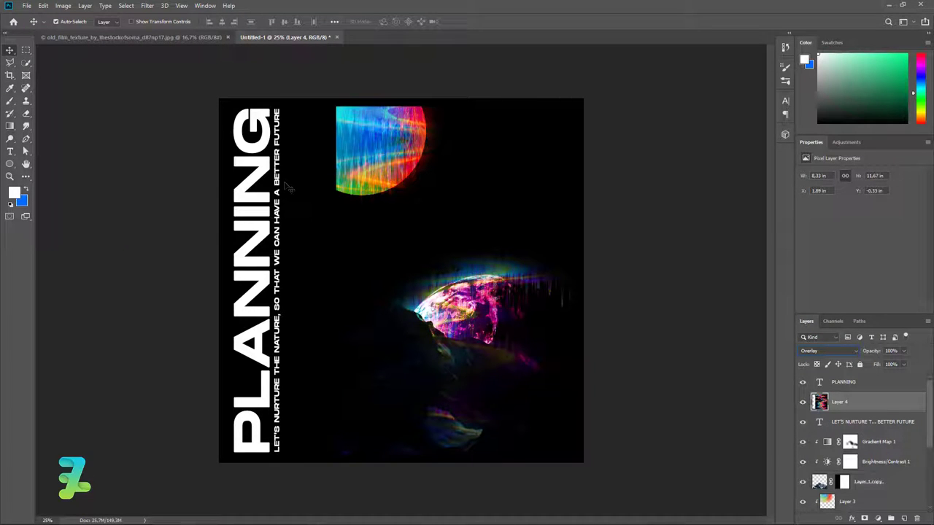
click(904, 351)
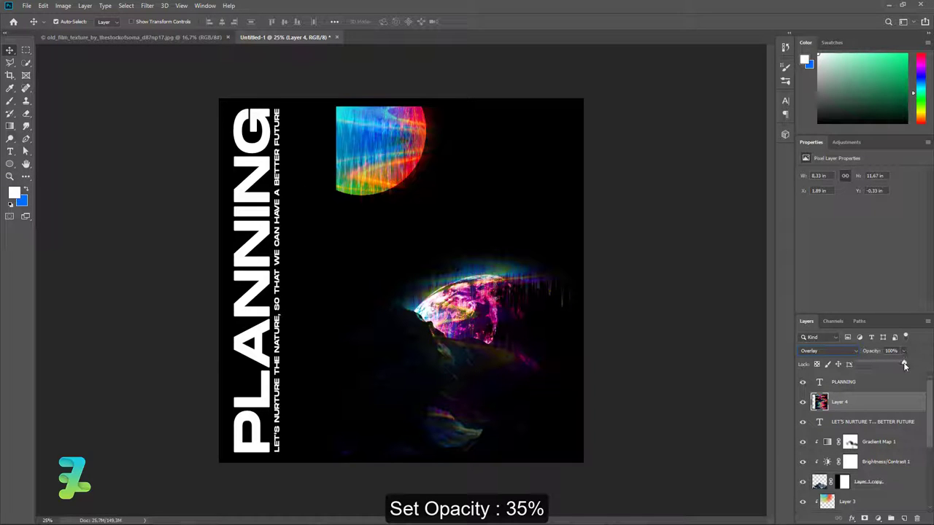
mouse_move(888, 363)
mouse_down()
mouse_move(862, 365)
mouse_move(875, 365)
mouse_up()
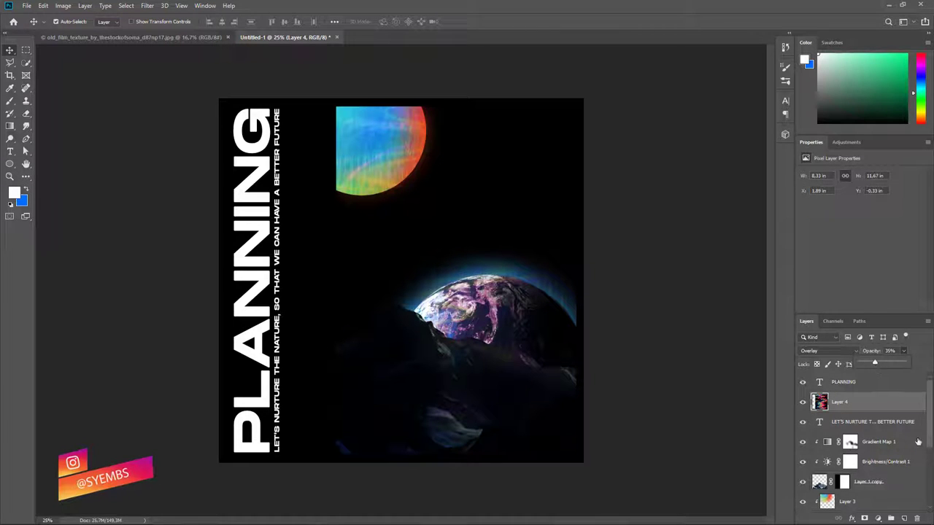
scroll(917, 445, down, 1)
scroll(917, 445, down, 3)
scroll(912, 451, down, 2)
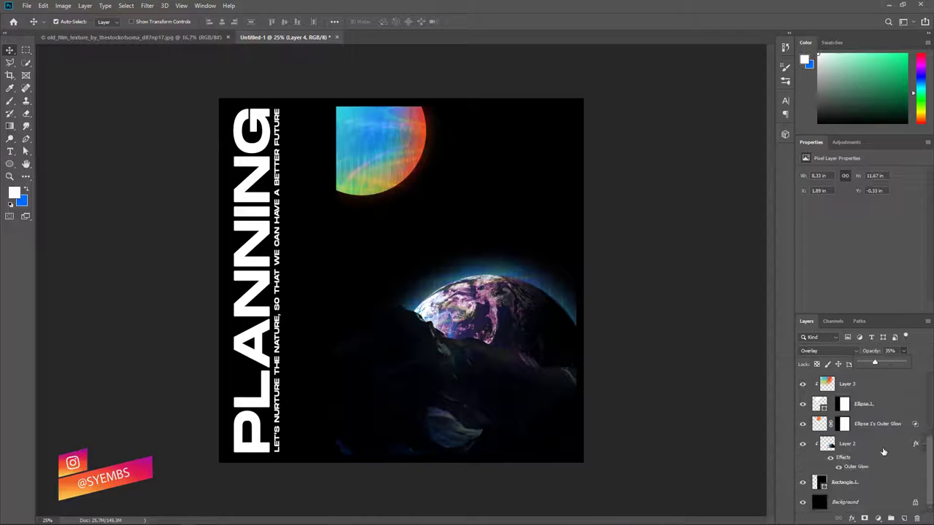
Add a new layer above Rectangle 1 and set the foreground colour to #56c5ff
click(880, 484)
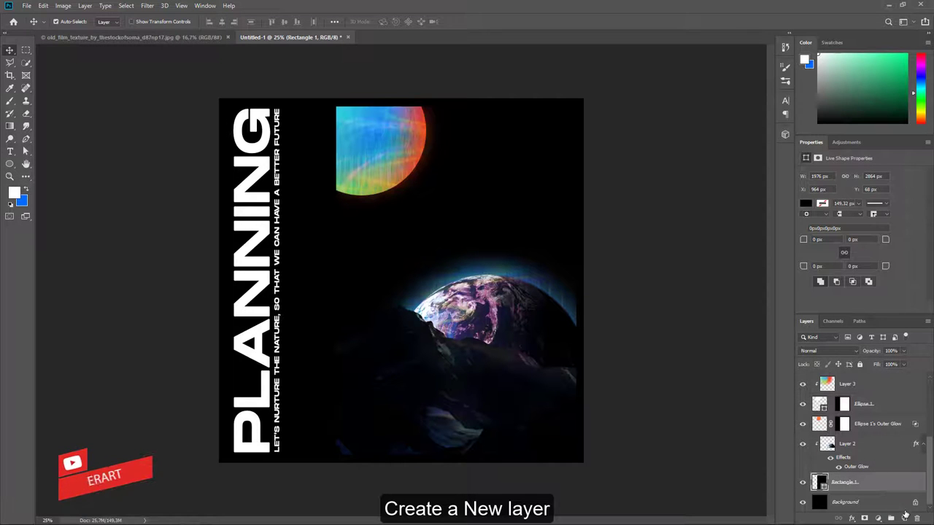
click(904, 519)
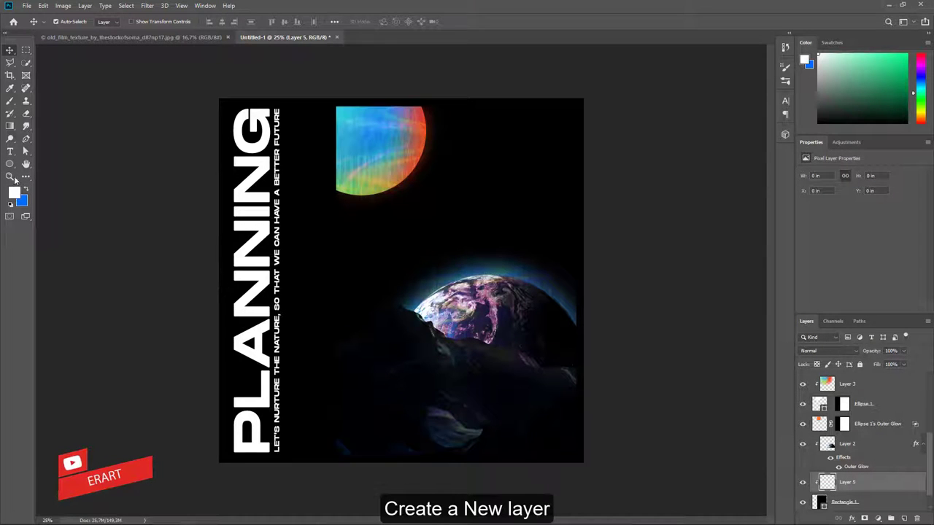
click(25, 189)
key(i)
click(14, 192)
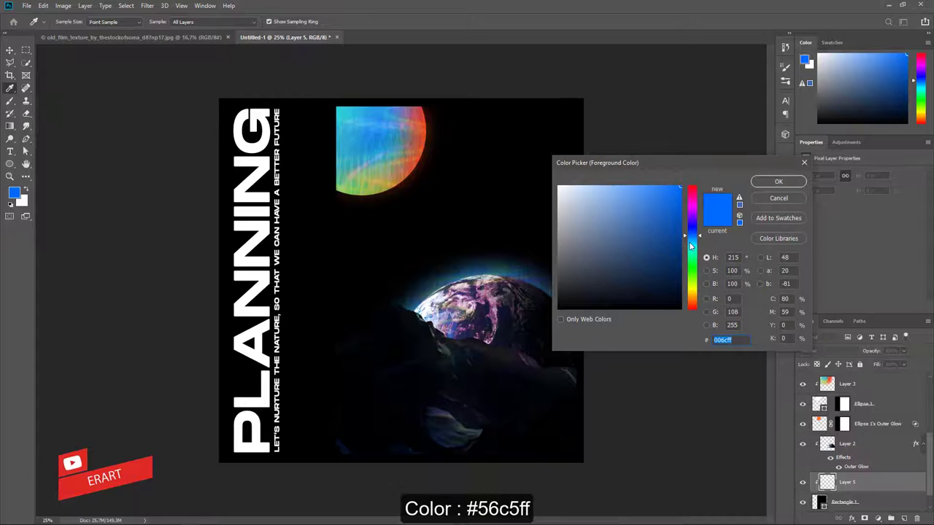
drag(689, 242, 693, 241)
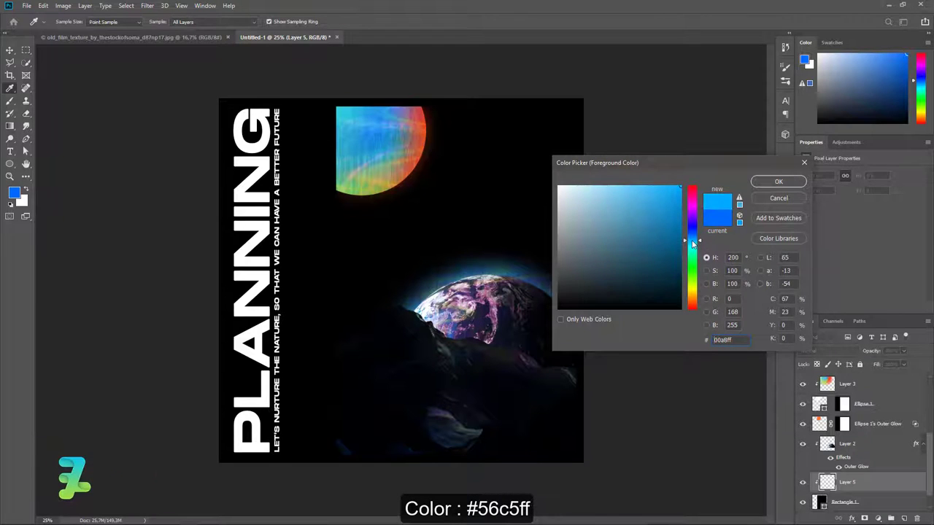
click(639, 180)
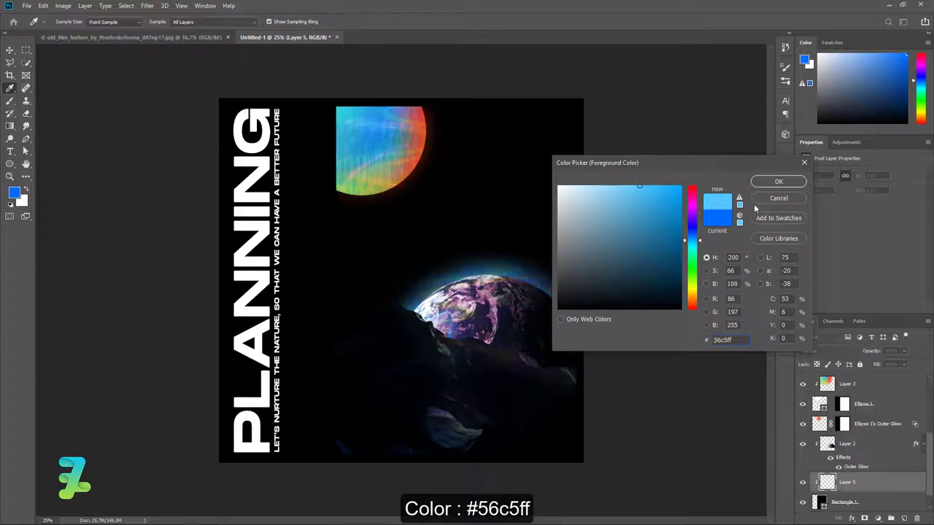
click(778, 182)
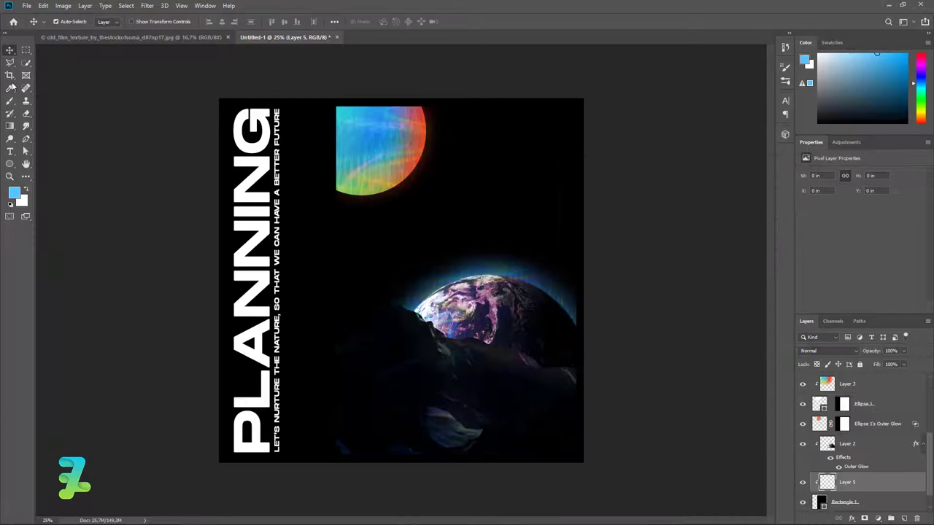
Brush soft light-blue glow from the top planet down the left edge beside the mountain
key(b)
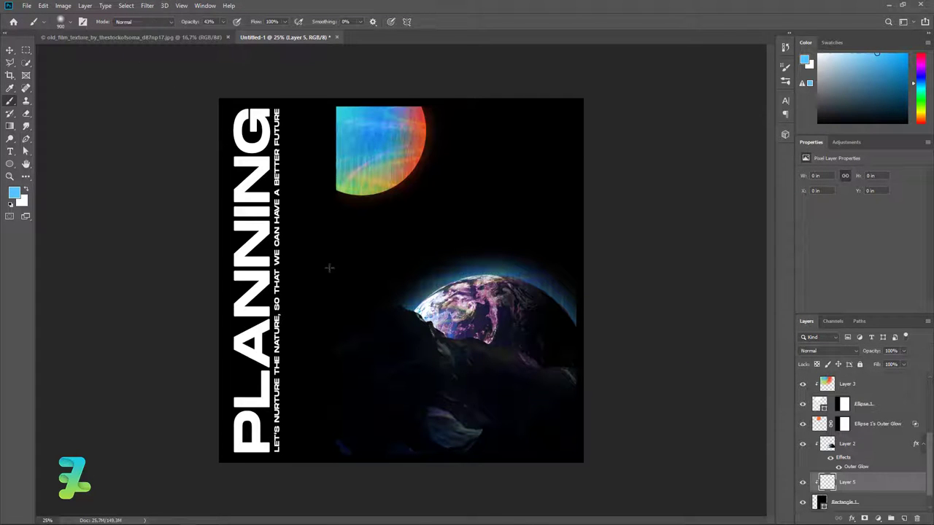
click(391, 312)
key(ctrl+z)
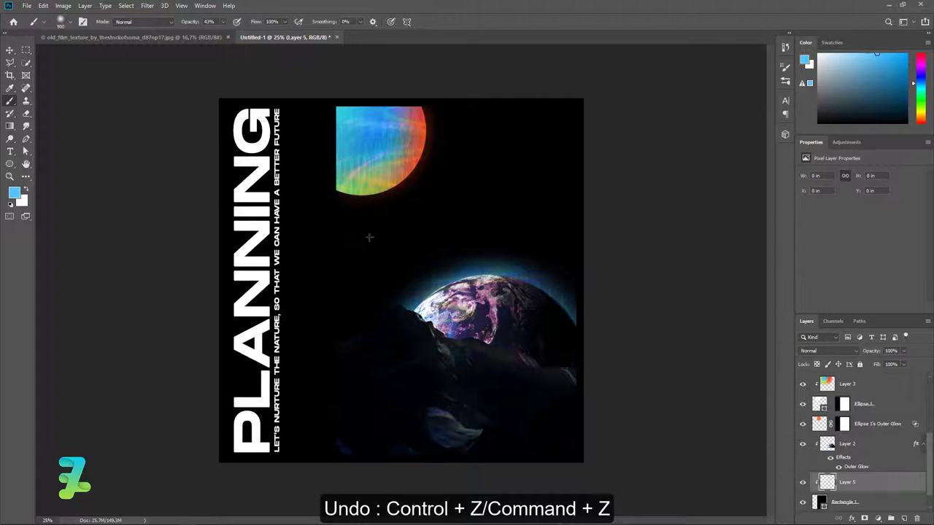
mouse_move(326, 191)
mouse_down()
mouse_move(410, 290)
mouse_move(277, 330)
mouse_up()
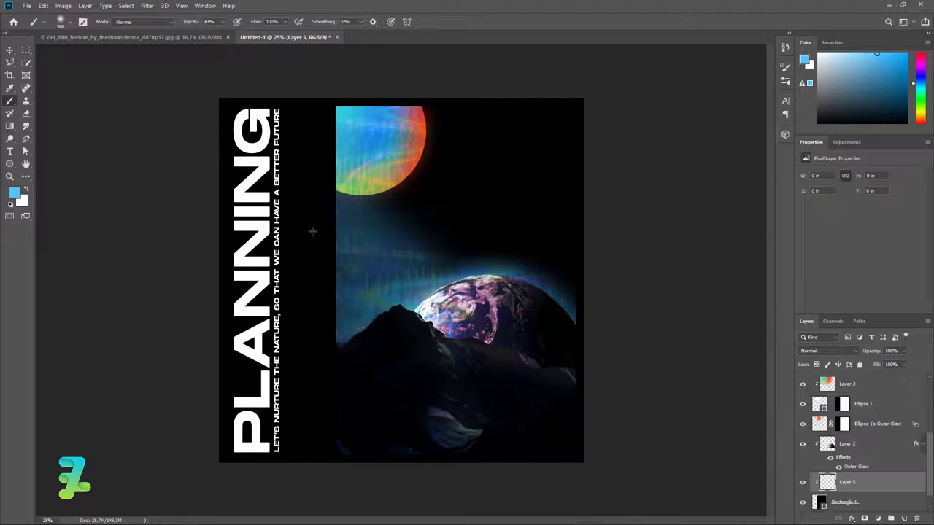
drag(313, 231, 306, 278)
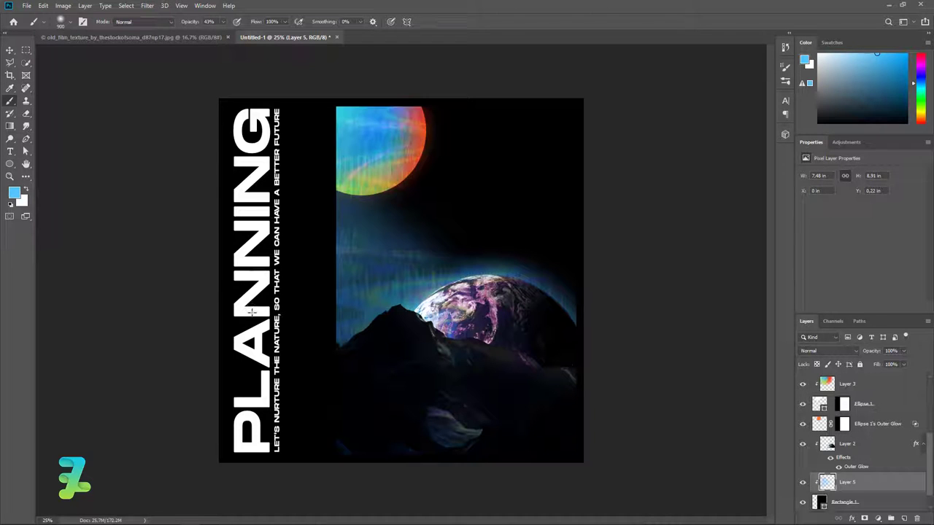
drag(299, 318, 320, 400)
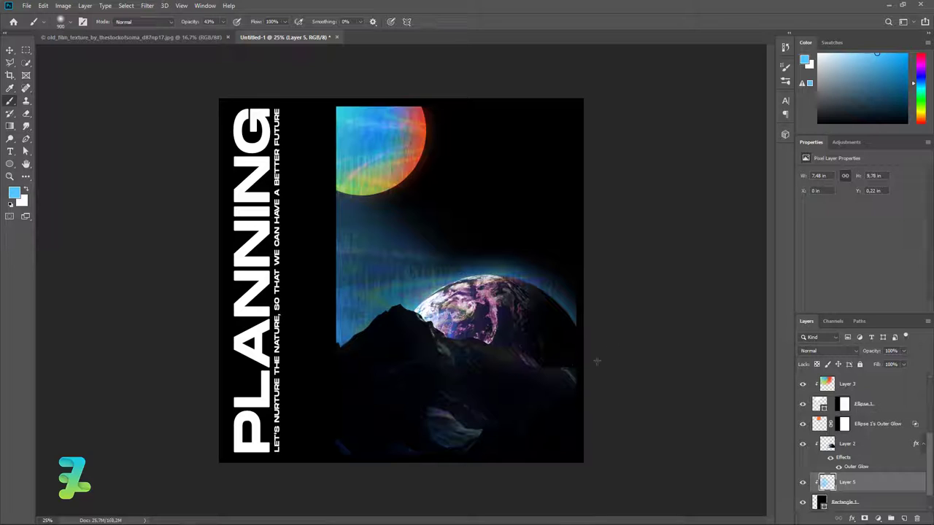
click(602, 122)
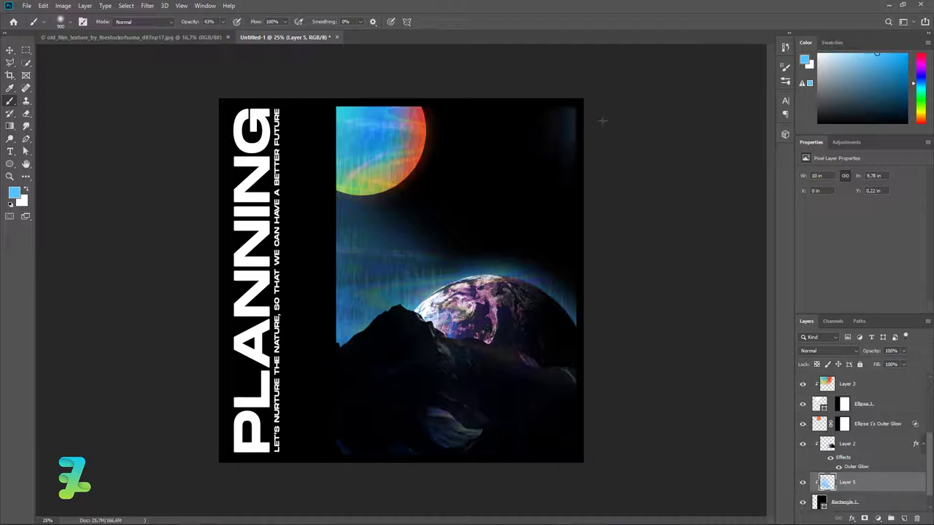
Undo the upper-right glow dab and paint near-black (#0e0e0e) over the top of Layer 5
key(ctrl+z)
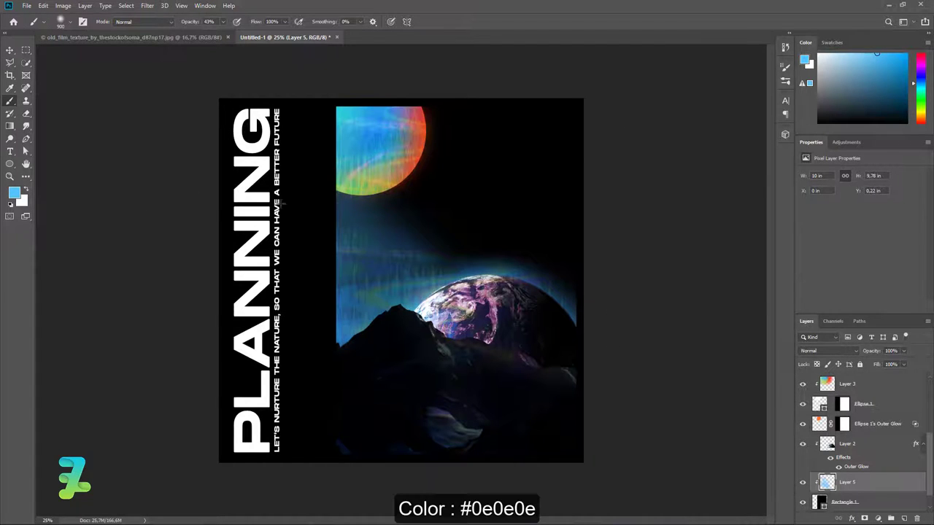
click(14, 196)
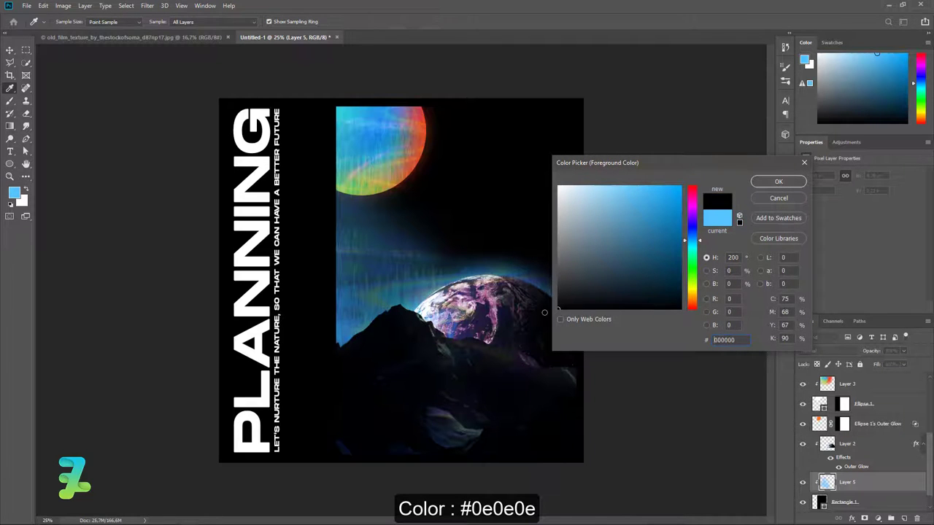
drag(545, 313, 545, 302)
click(779, 181)
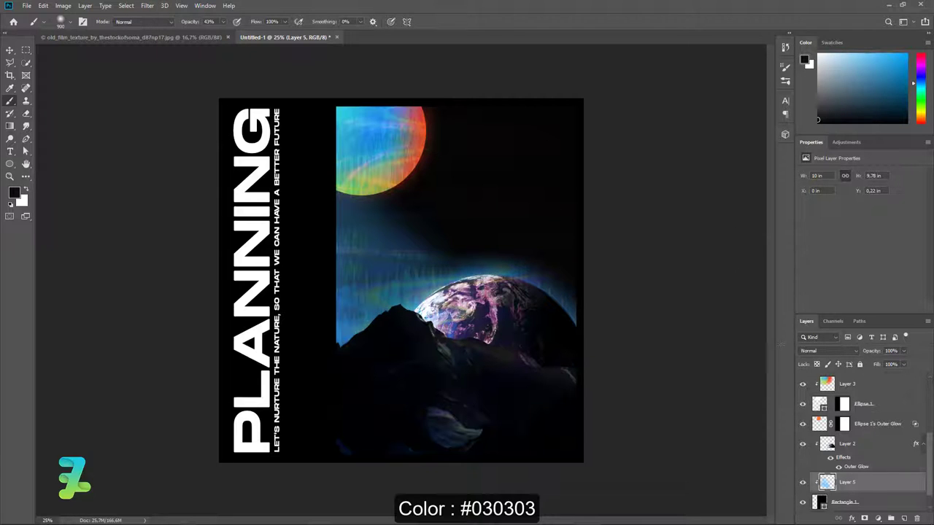
drag(740, 334, 764, 297)
click(14, 193)
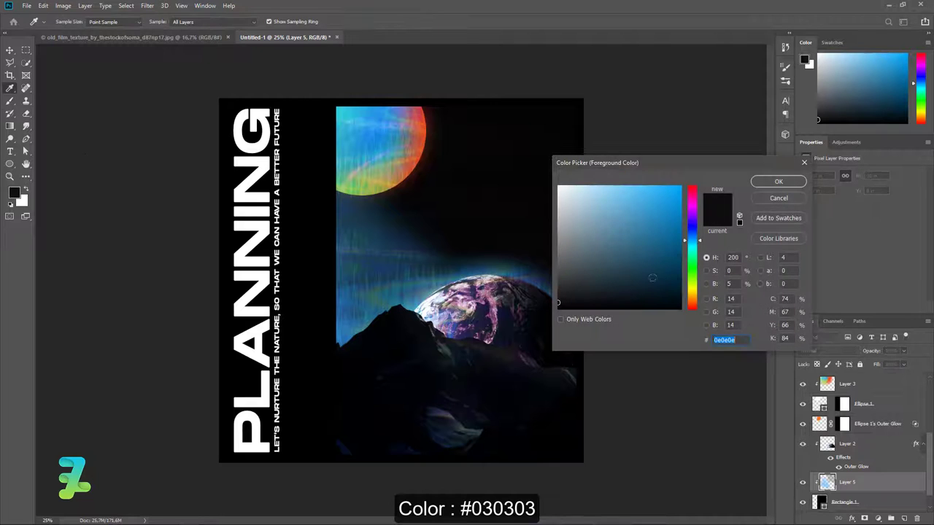
click(779, 181)
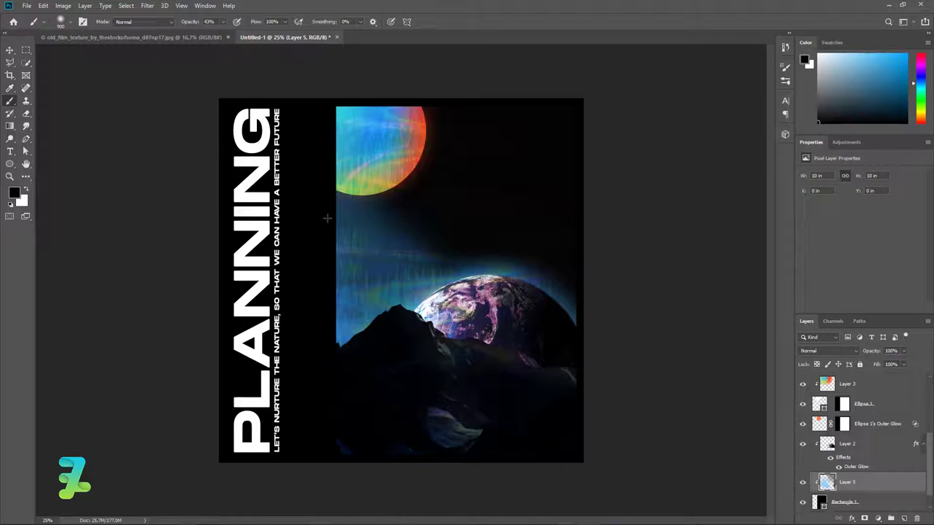
scroll(839, 394, up, 3)
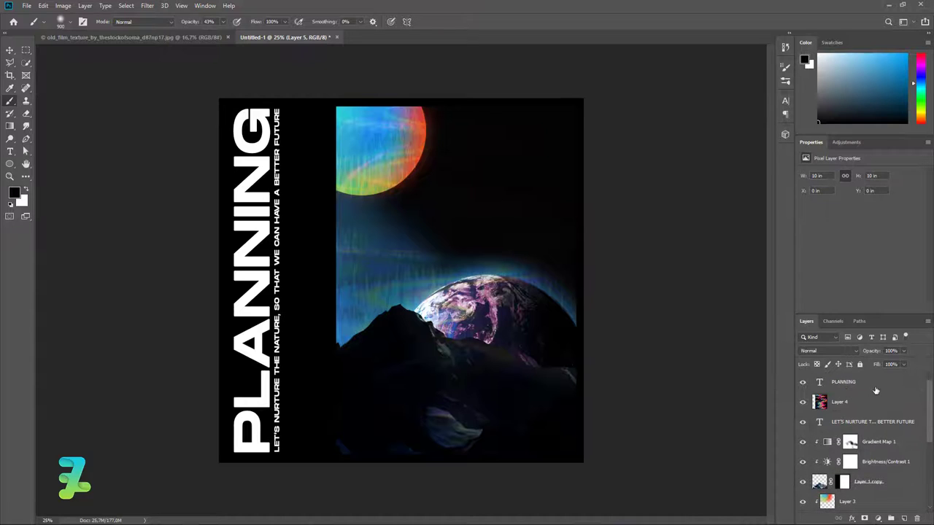
click(872, 383)
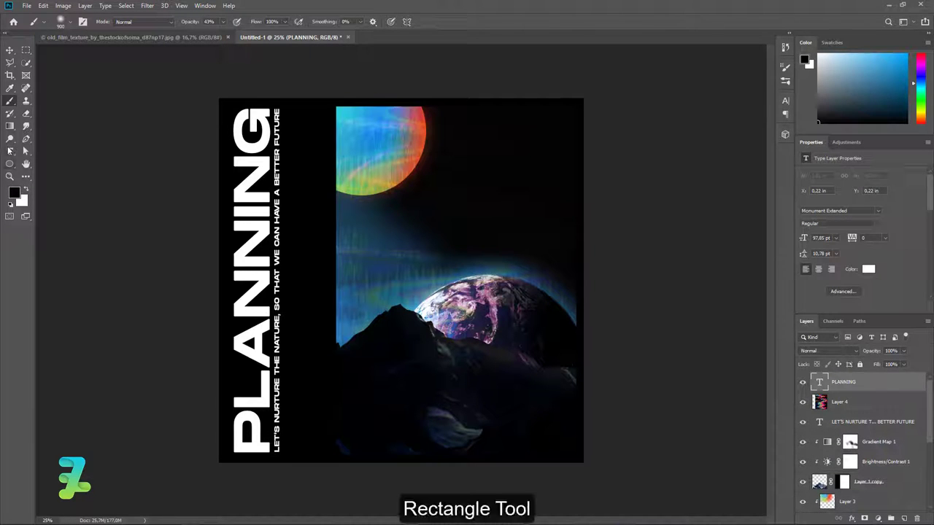
Draw a tall rectangle beside the PLANNING text and nudge it into position
click(10, 164)
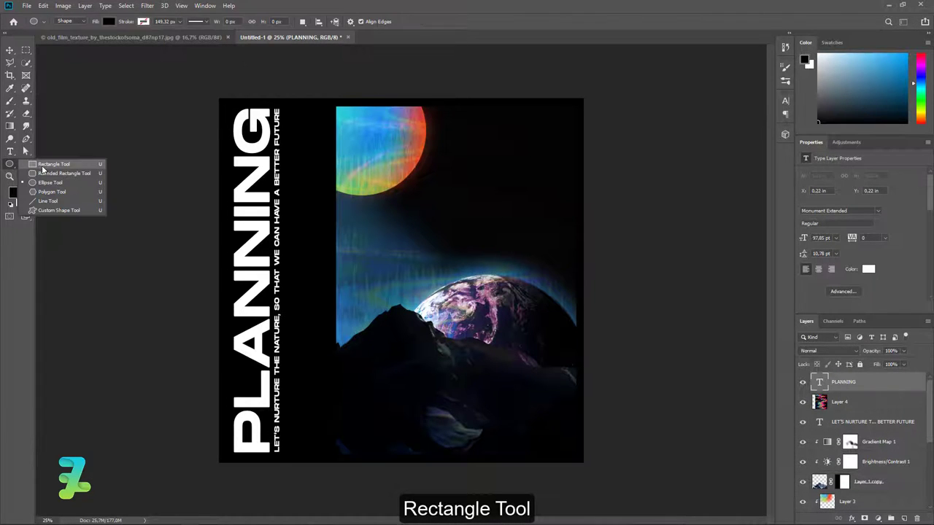
click(51, 165)
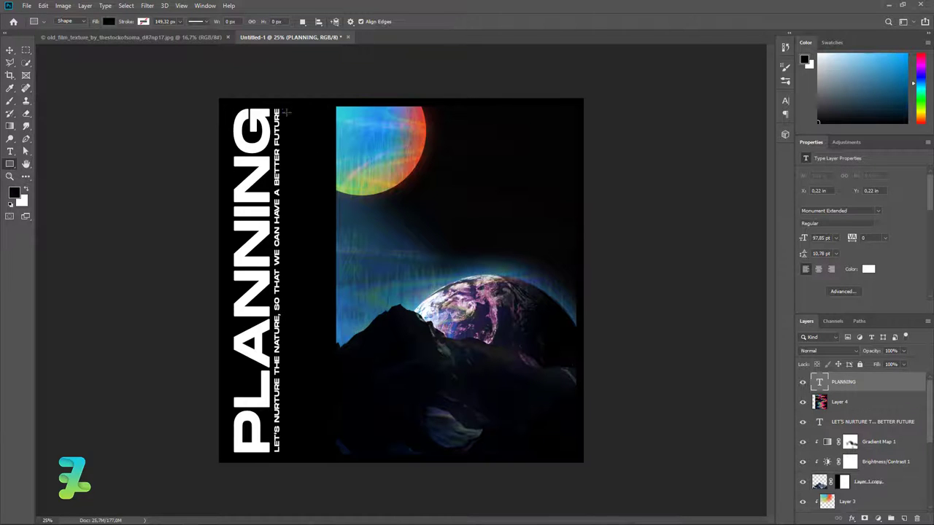
mouse_move(282, 109)
mouse_down()
mouse_move(332, 241)
mouse_move(332, 267)
mouse_up()
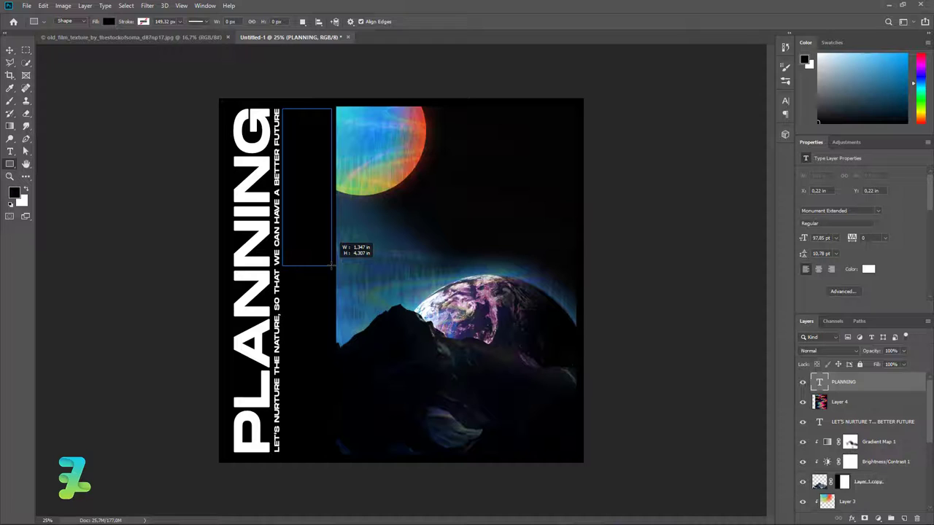
drag(332, 267, 332, 267)
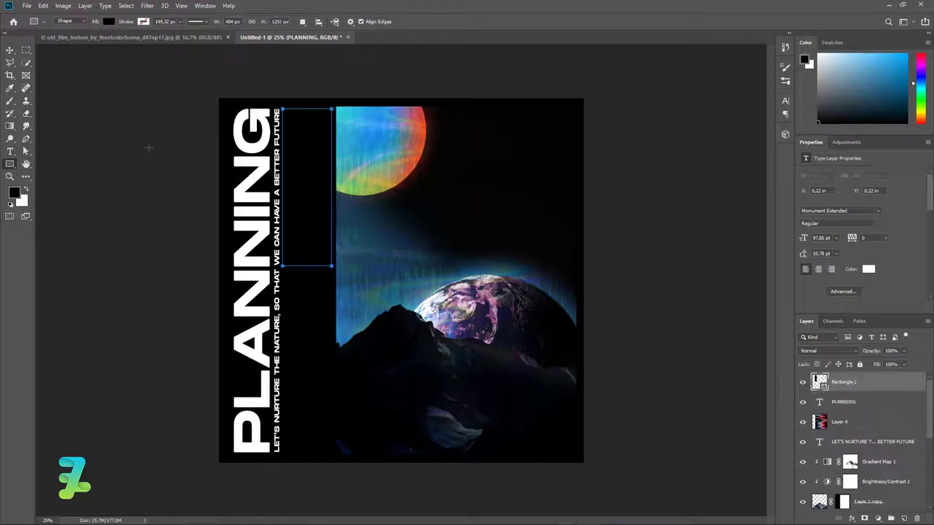
click(10, 51)
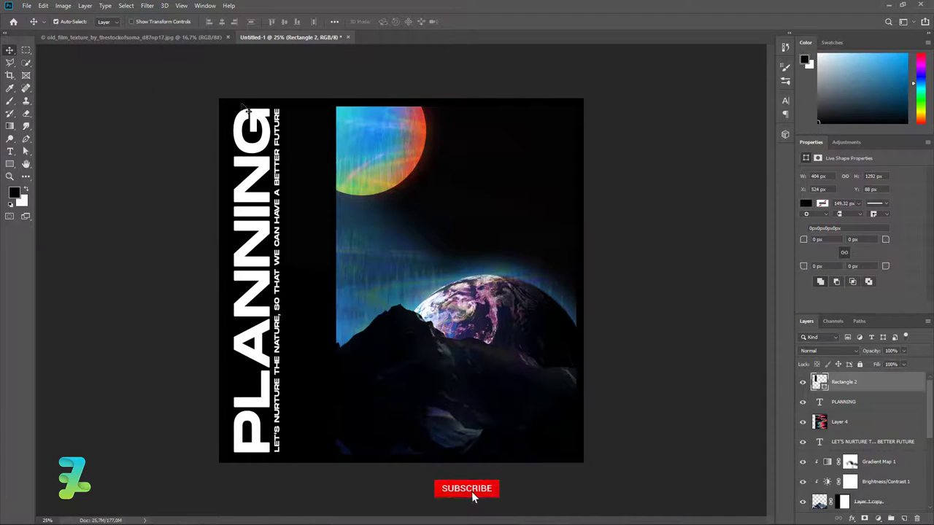
drag(300, 131, 360, 108)
key(ctrl+t)
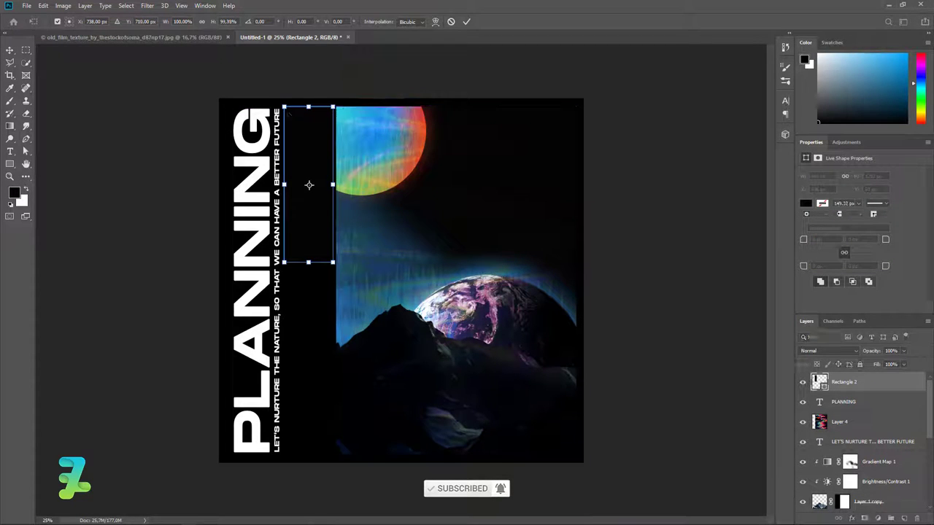
click(11, 51)
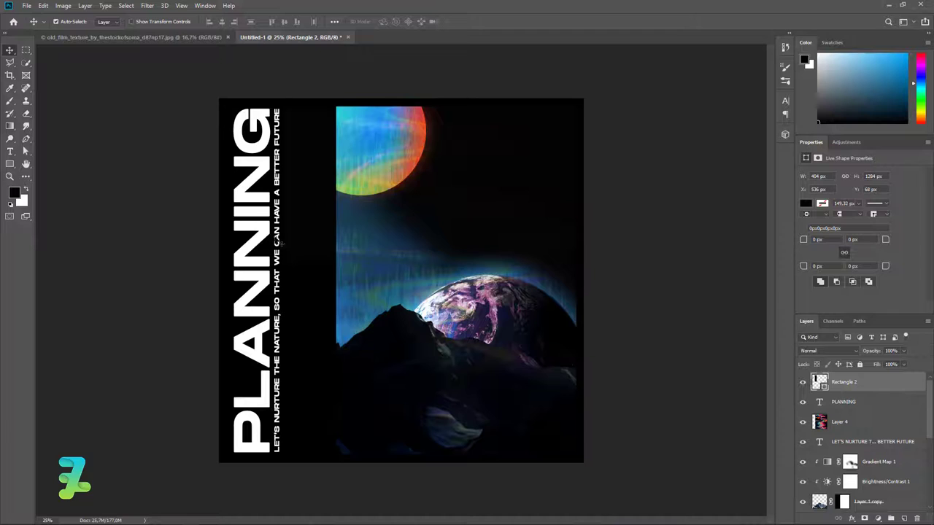
Fill Rectangle 2 with white
click(10, 151)
drag(283, 107, 334, 262)
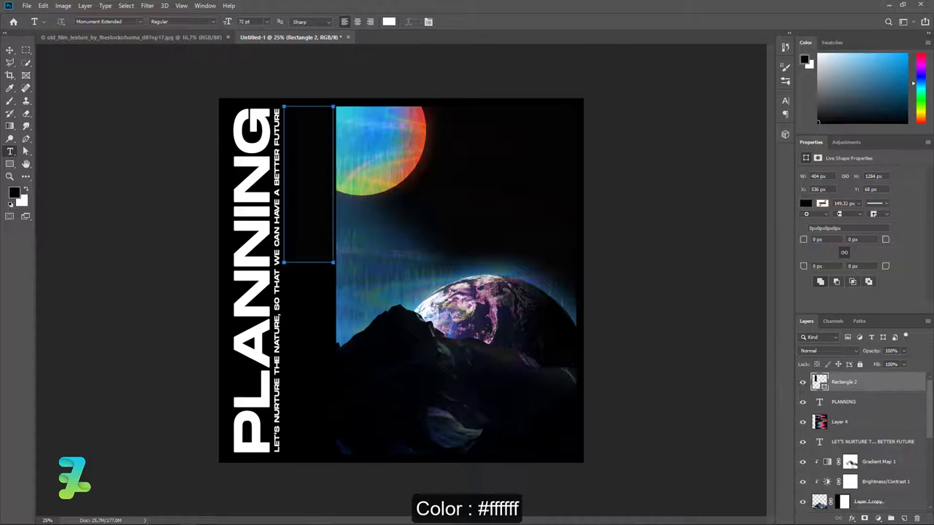
click(806, 204)
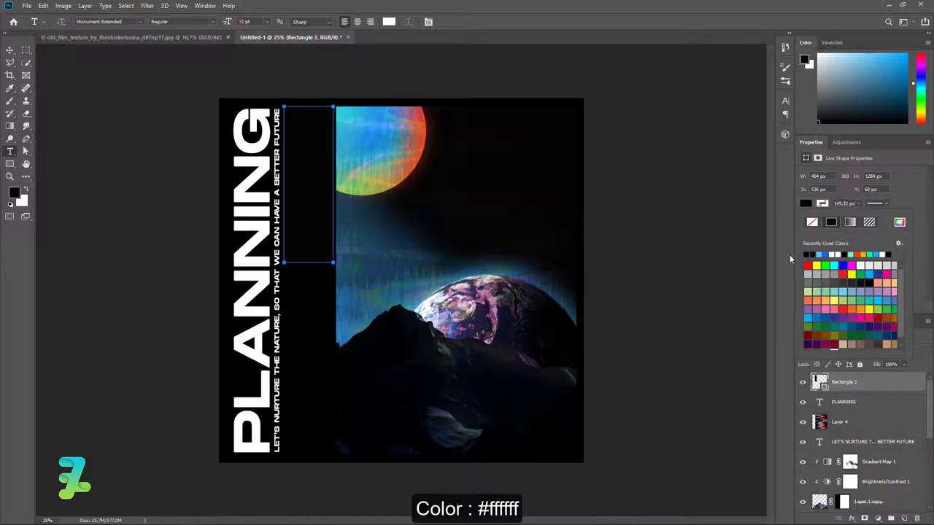
click(835, 253)
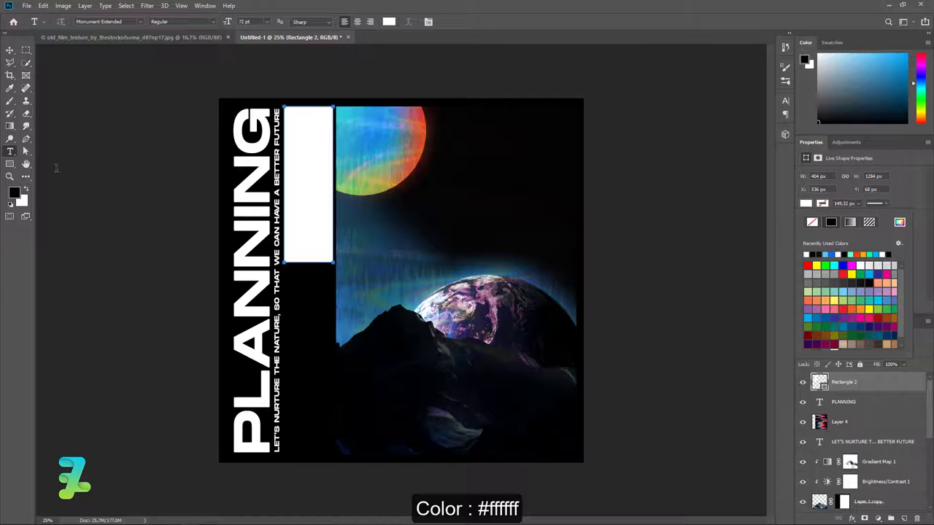
click(10, 155)
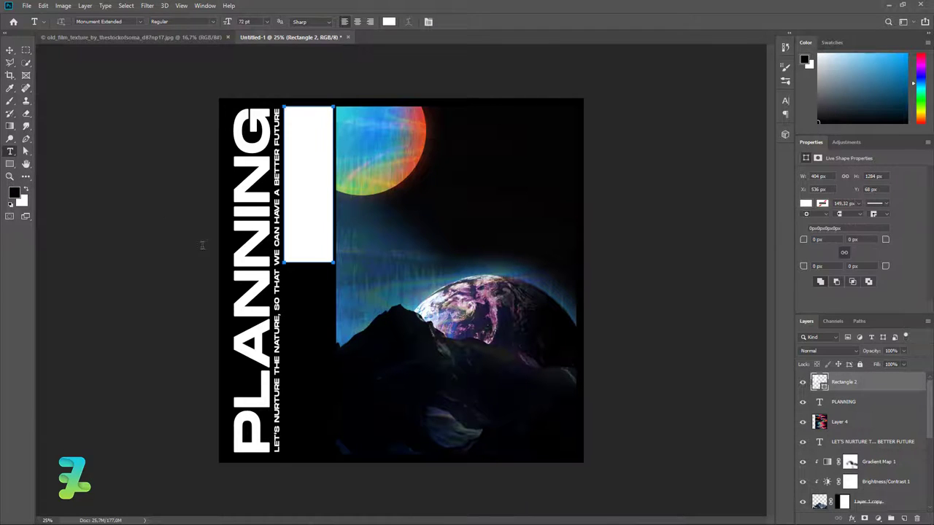
Type 'RBZ - 3324', rotate it vertical and move it onto the white rectangle
click(311, 320)
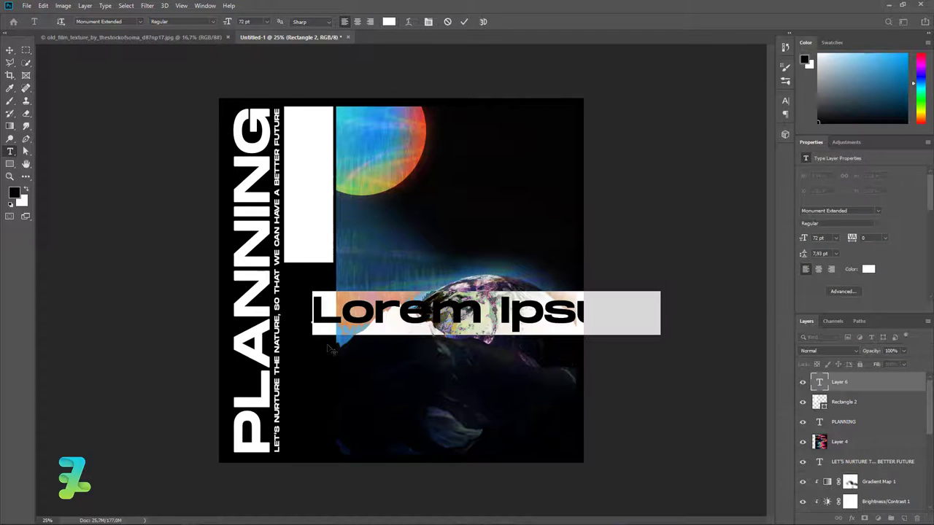
text(RB)
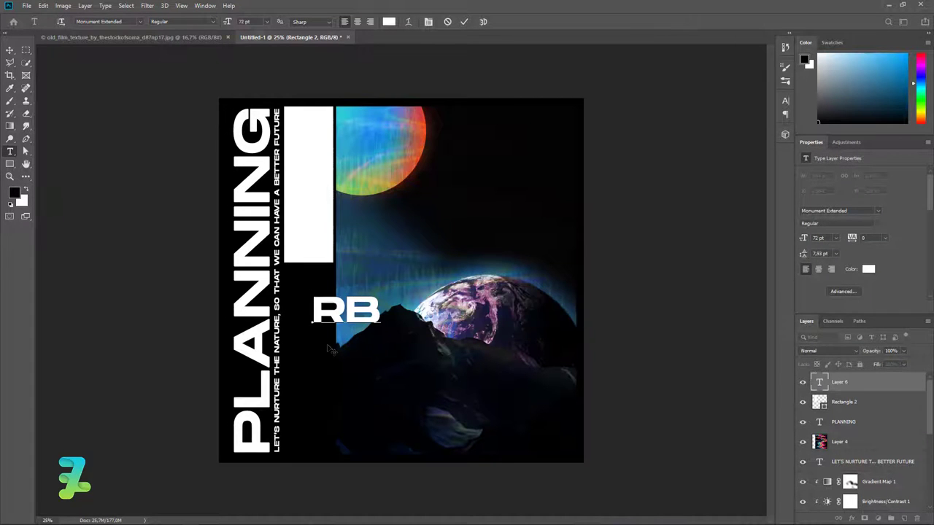
text(Z - )
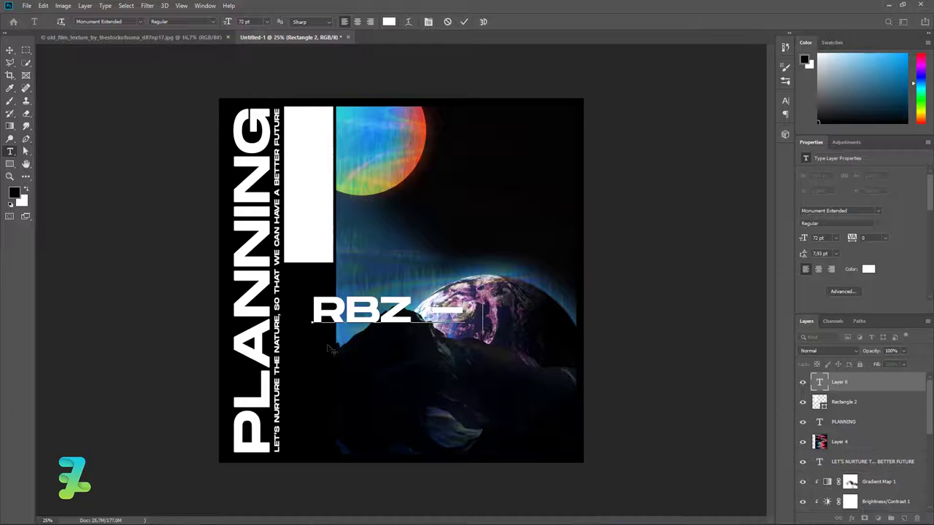
text(3324)
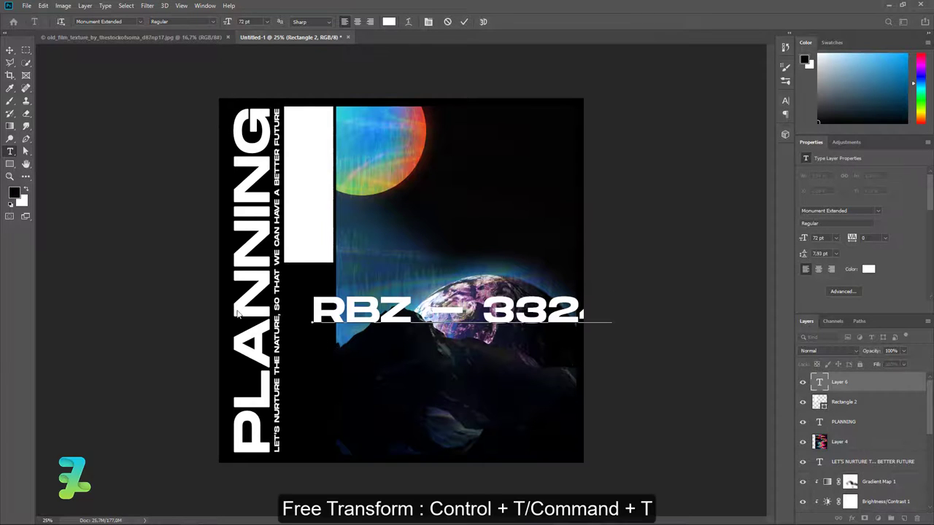
click(8, 49)
key(ctrl+t)
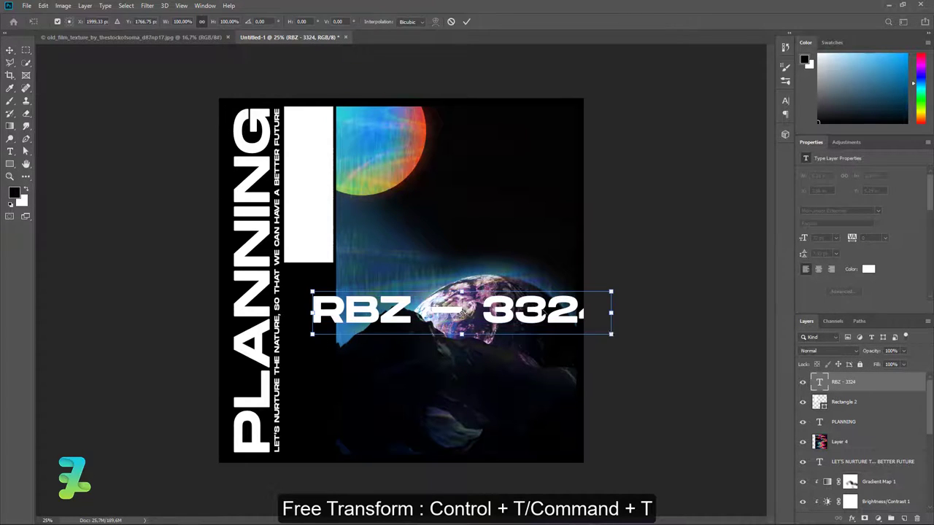
mouse_move(624, 338)
mouse_down()
mouse_move(618, 257)
mouse_move(484, 204)
mouse_move(494, 199)
mouse_up()
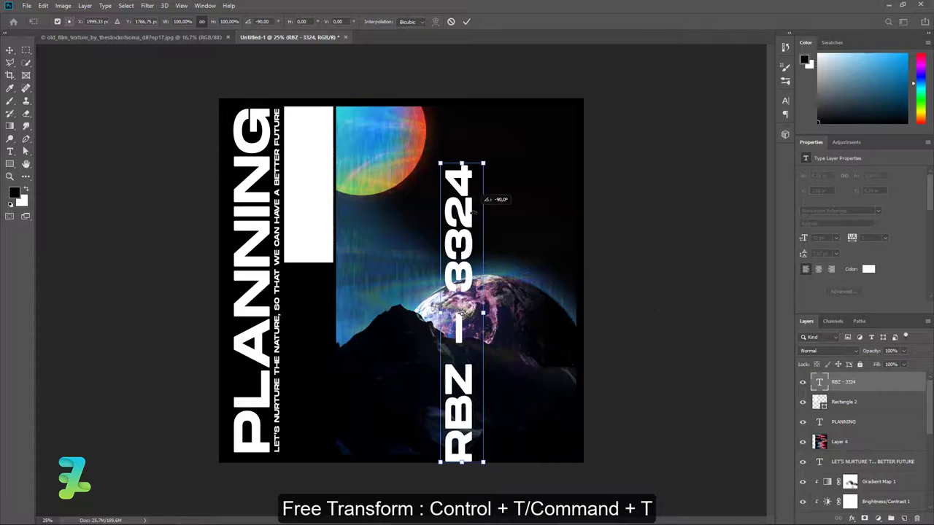
drag(461, 226, 308, 179)
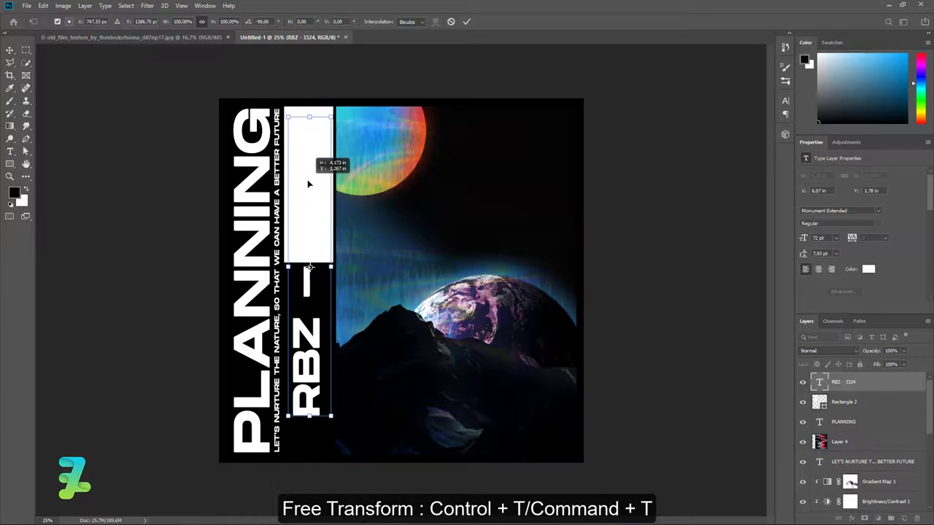
key(Return)
Make the RBZ text black and scale it down to fit inside the rectangle
double_click(820, 381)
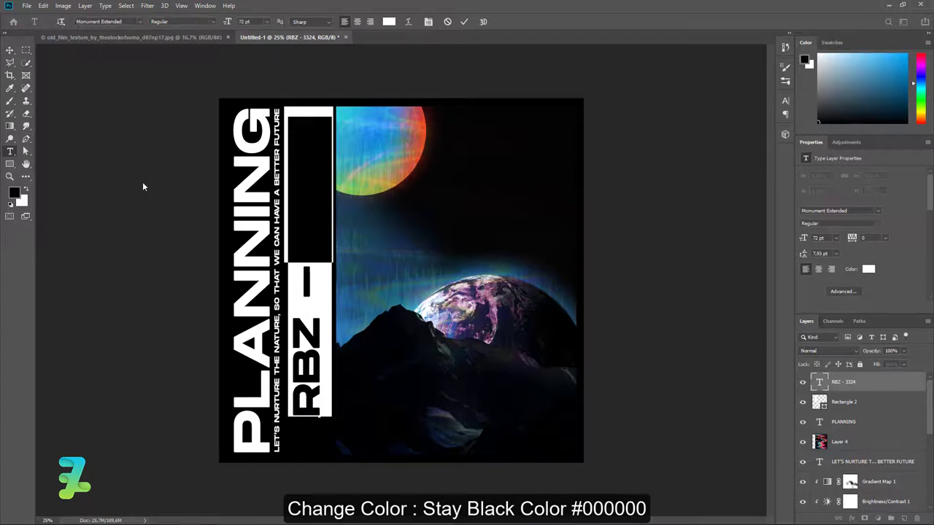
click(25, 191)
click(10, 50)
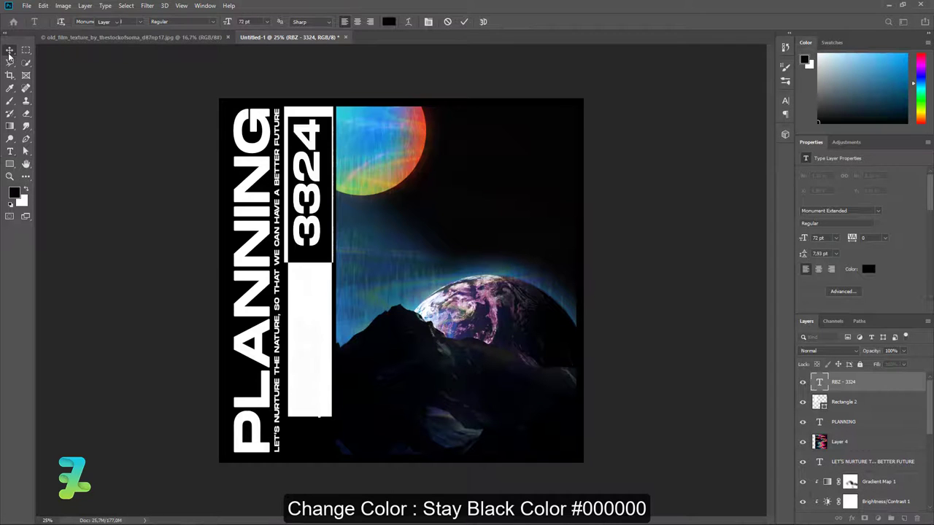
key(ctrl+t)
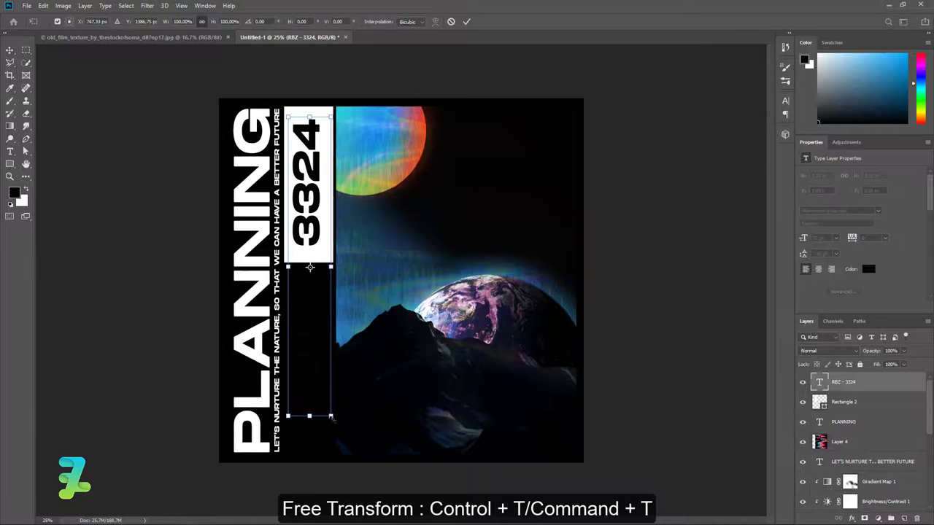
mouse_move(330, 416)
mouse_down()
mouse_move(310, 276)
mouse_move(295, 255)
mouse_up()
drag(303, 190, 312, 132)
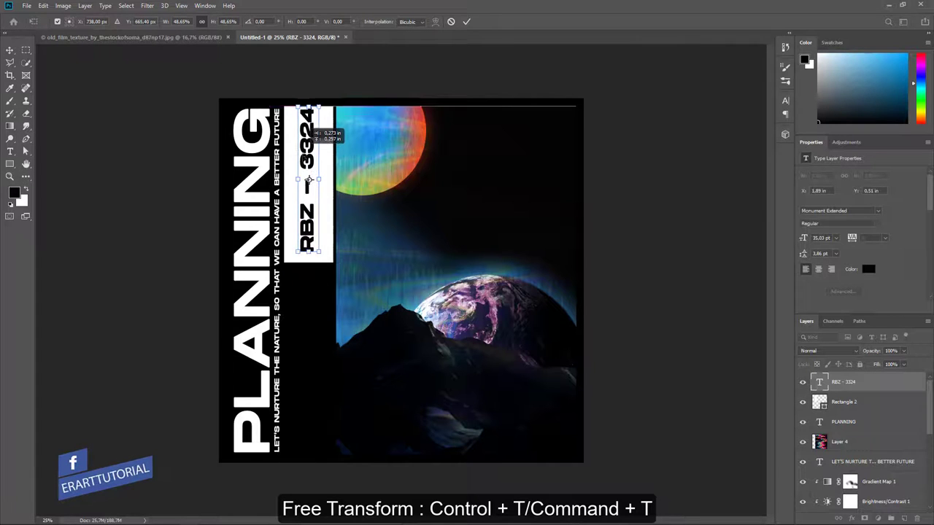
drag(308, 180, 309, 185)
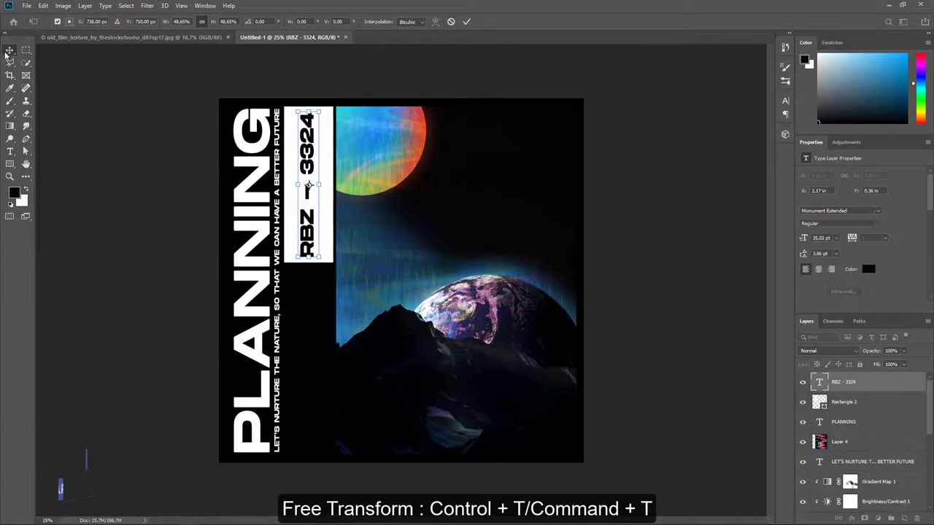
key(Return)
Centre the RBZ text within Rectangle 2 and clear the selection
ctrl+click(821, 406)
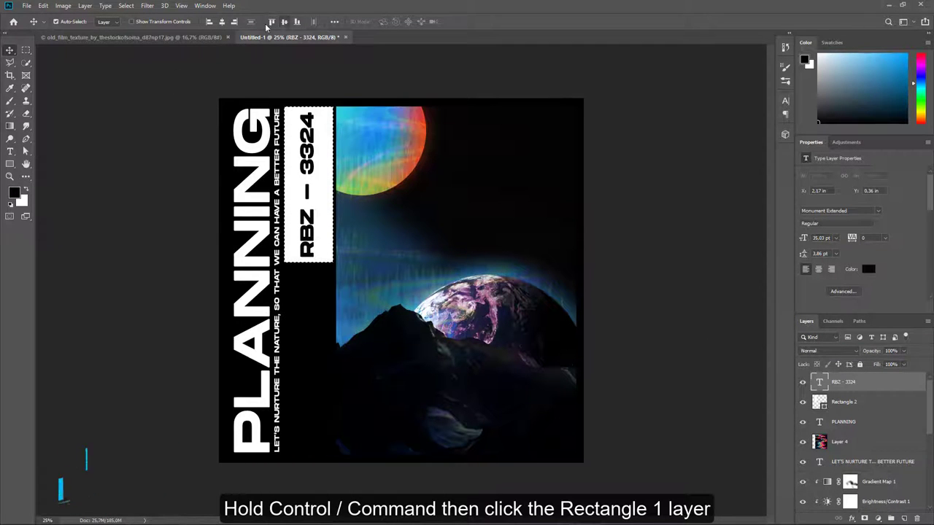
click(219, 23)
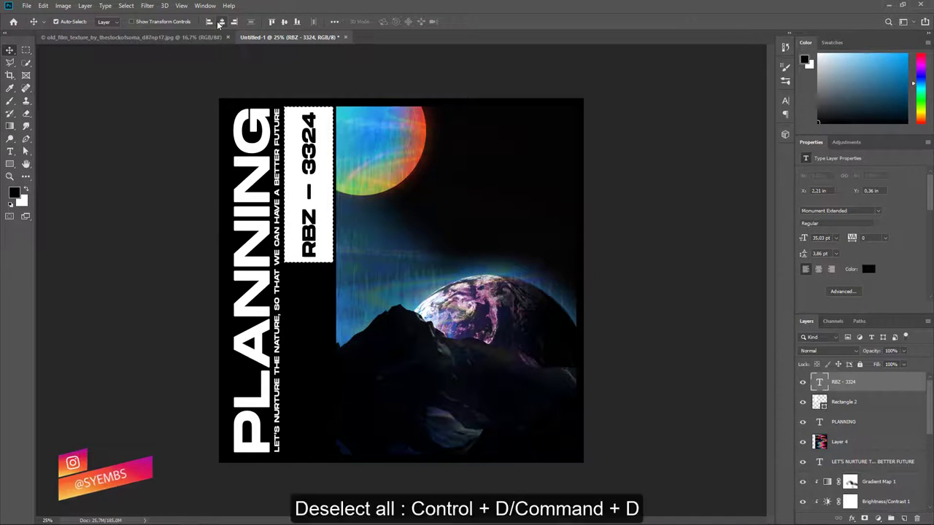
key(ctrl+d)
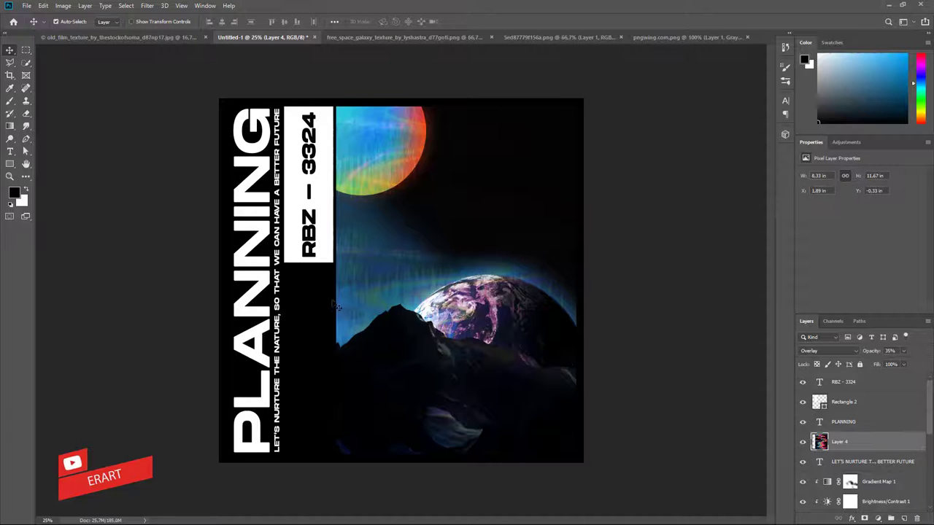
Float the galaxy texture document and copy its image into the poster as Layer 6
click(835, 387)
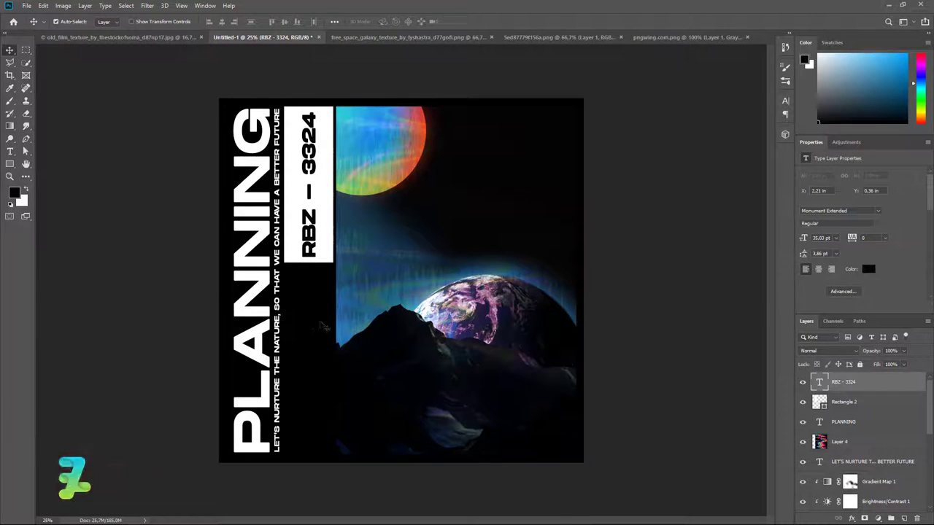
click(349, 38)
right_click(349, 38)
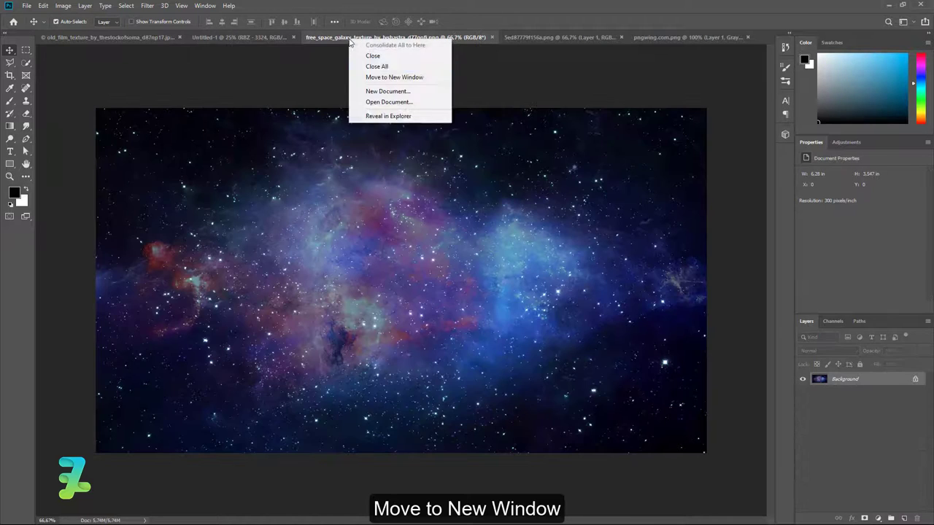
click(365, 77)
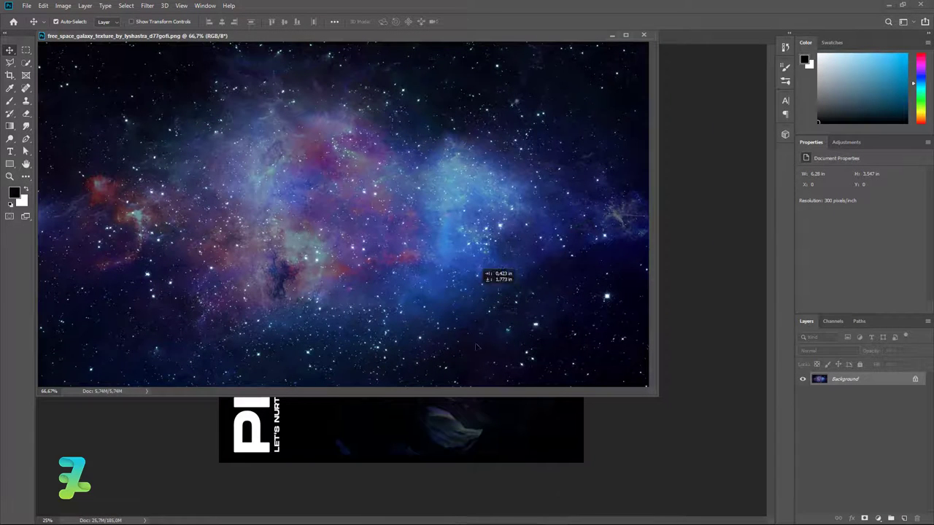
drag(478, 432, 481, 430)
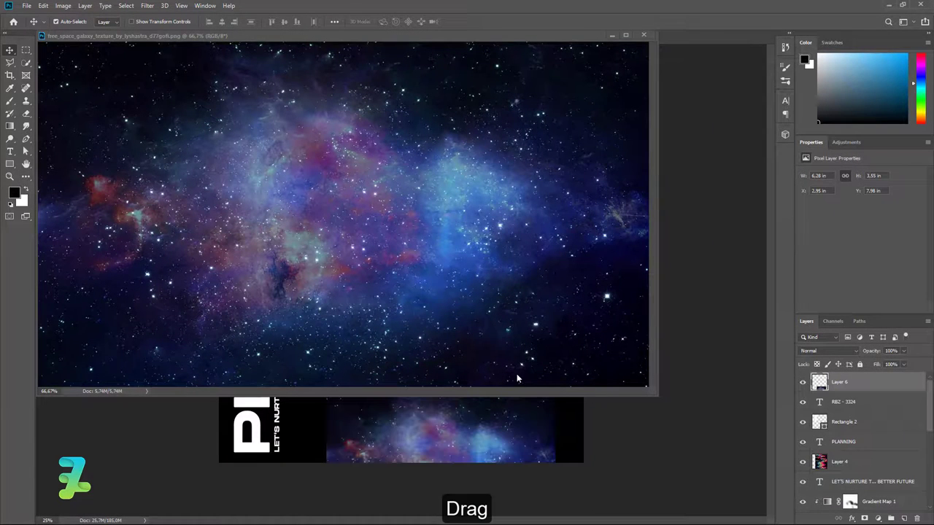
click(643, 34)
Move Layer 6 to the top, rotate it 89.44° and enlarge it to 208.30%
mouse_move(876, 392)
mouse_down()
mouse_move(882, 517)
mouse_move(869, 432)
mouse_move(874, 472)
mouse_up()
drag(481, 360, 474, 72)
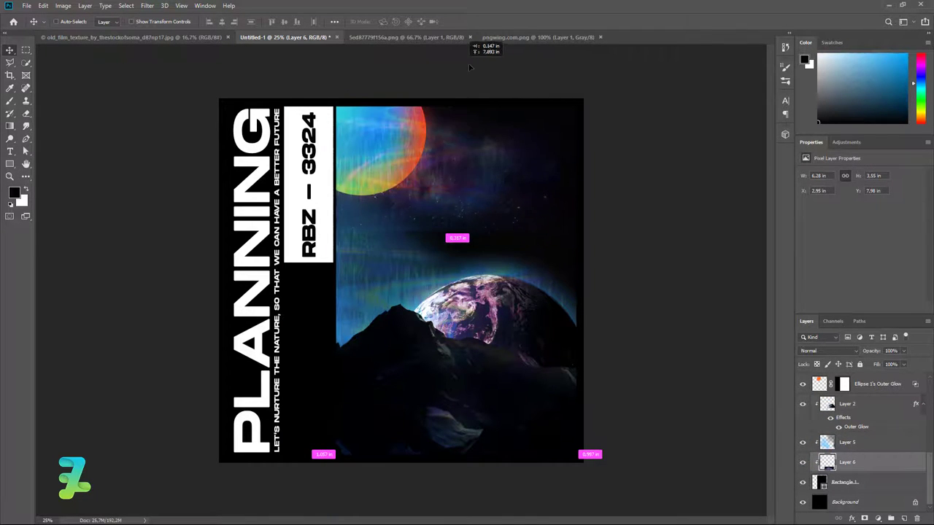
drag(473, 72, 476, 66)
key(ctrl+t)
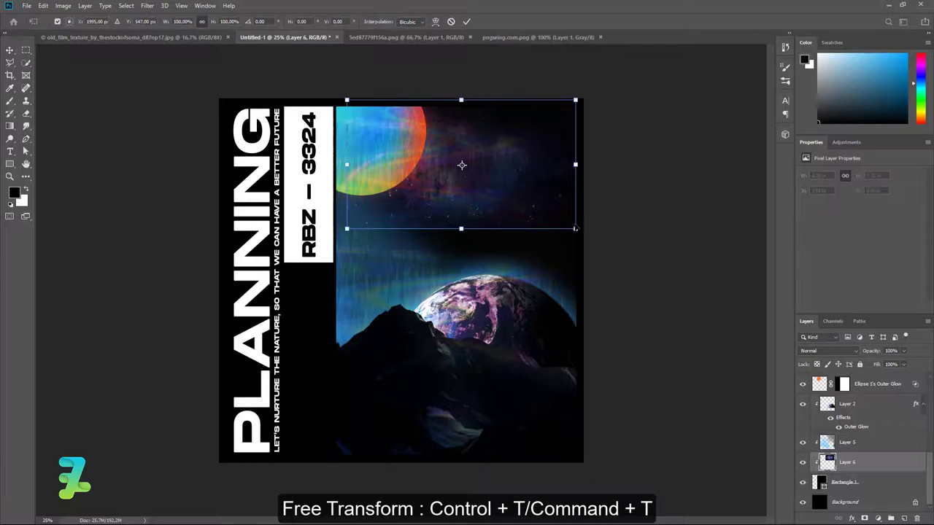
drag(576, 229, 649, 332)
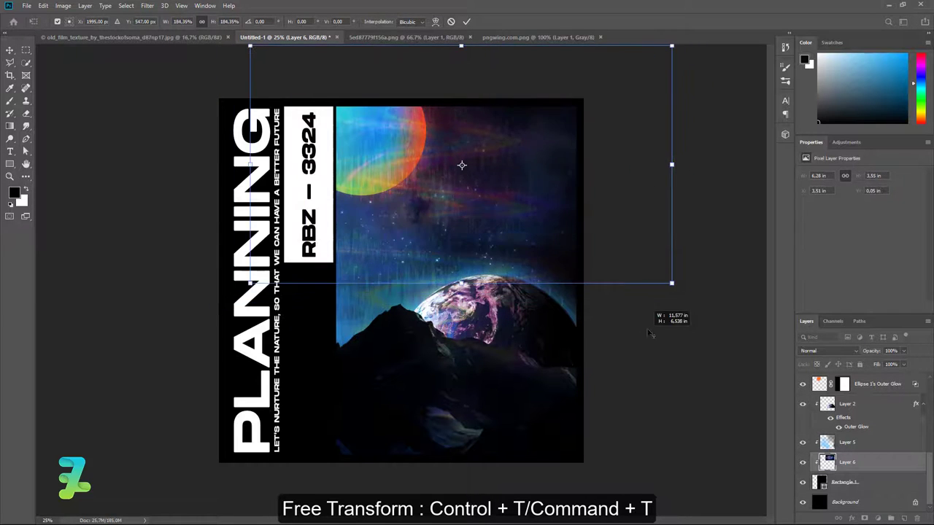
mouse_move(684, 297)
mouse_down()
mouse_move(344, 375)
mouse_move(332, 401)
mouse_up()
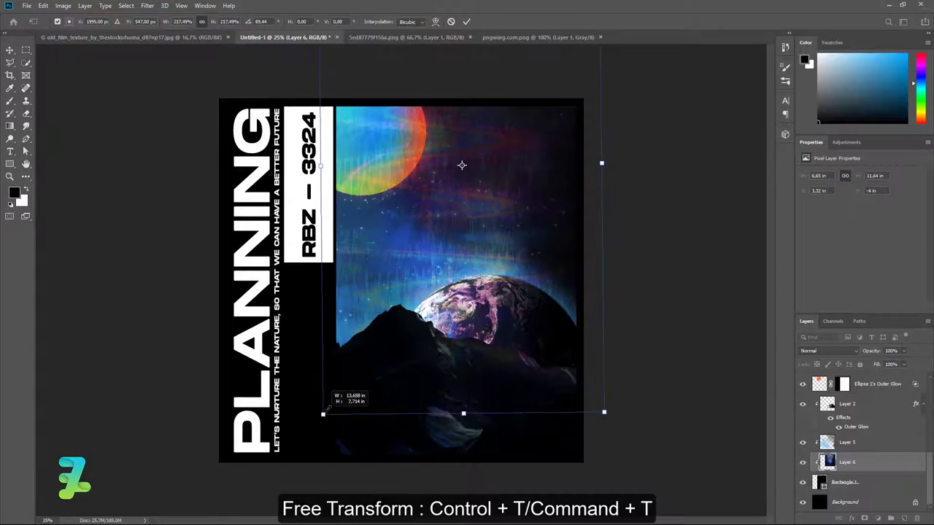
drag(474, 191, 469, 280)
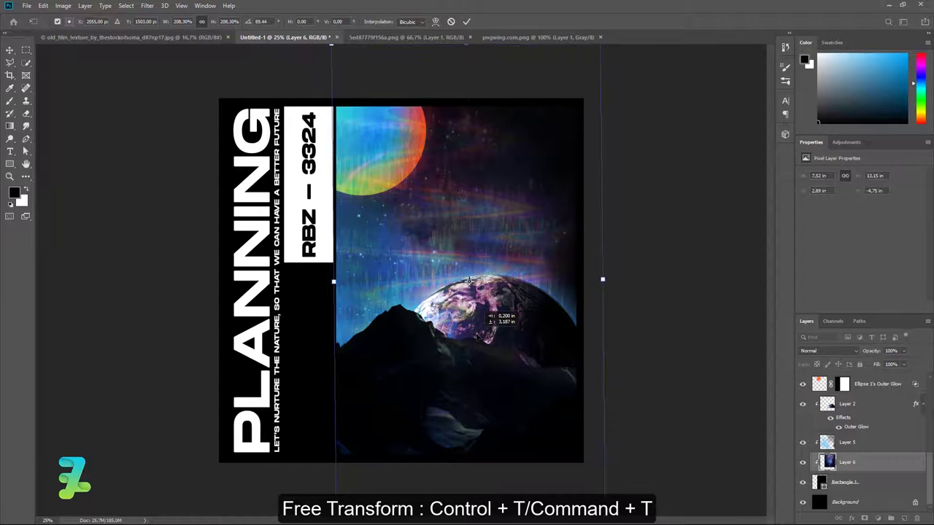
Commit Layer 6's transform, toggle Layer 5's visibility to compare, and select Layer 5
key(Return)
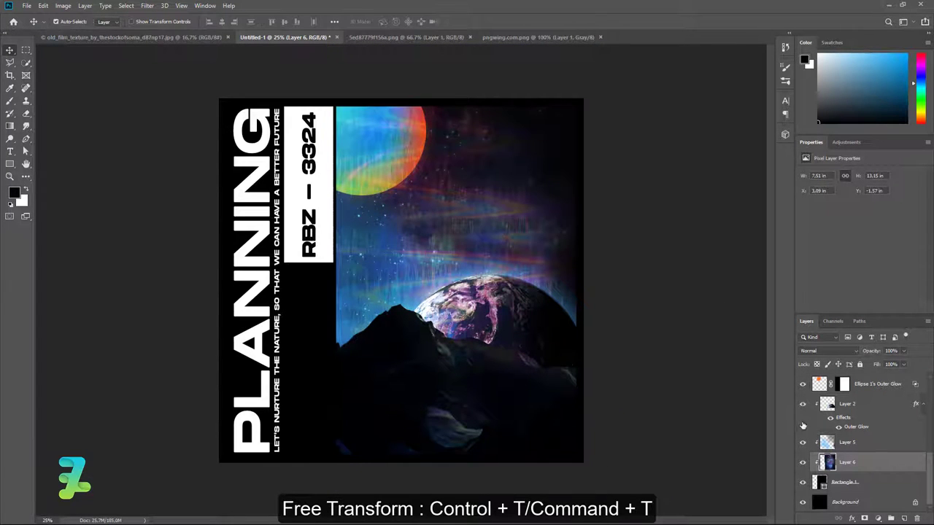
click(804, 443)
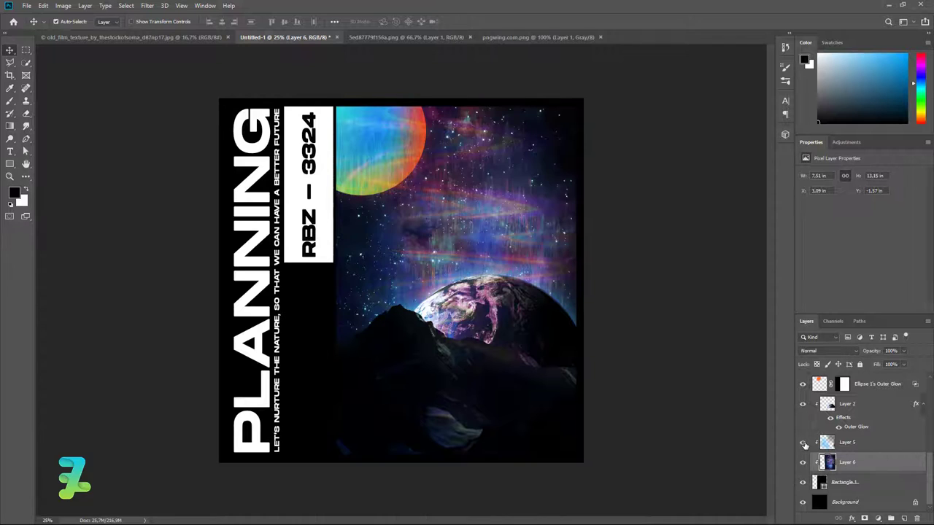
click(803, 443)
click(827, 444)
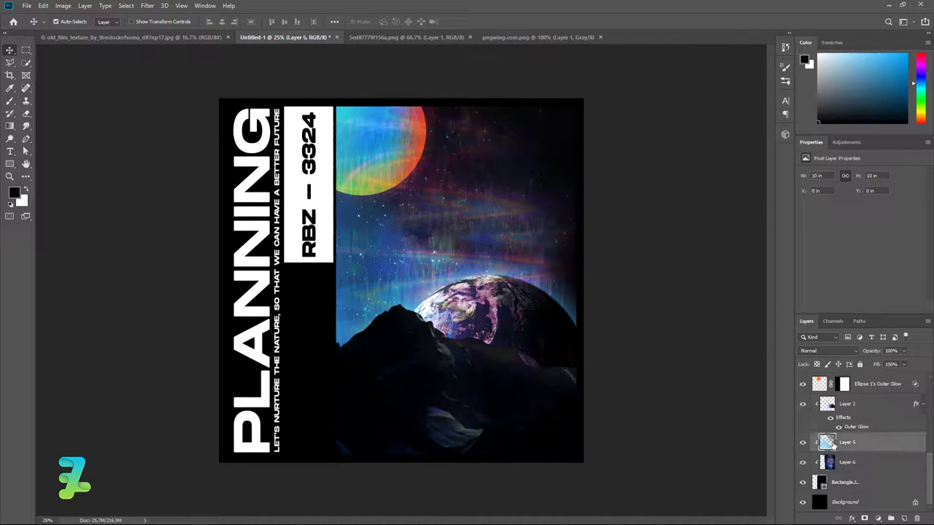
Softly erase Layer 5's upper-right area with a 1000 px, 0% hardness eraser
click(26, 115)
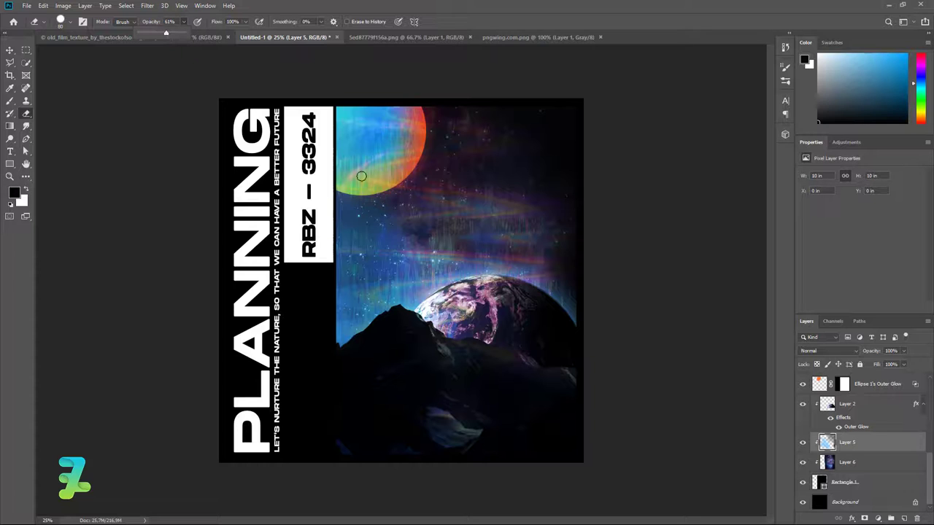
click(481, 167)
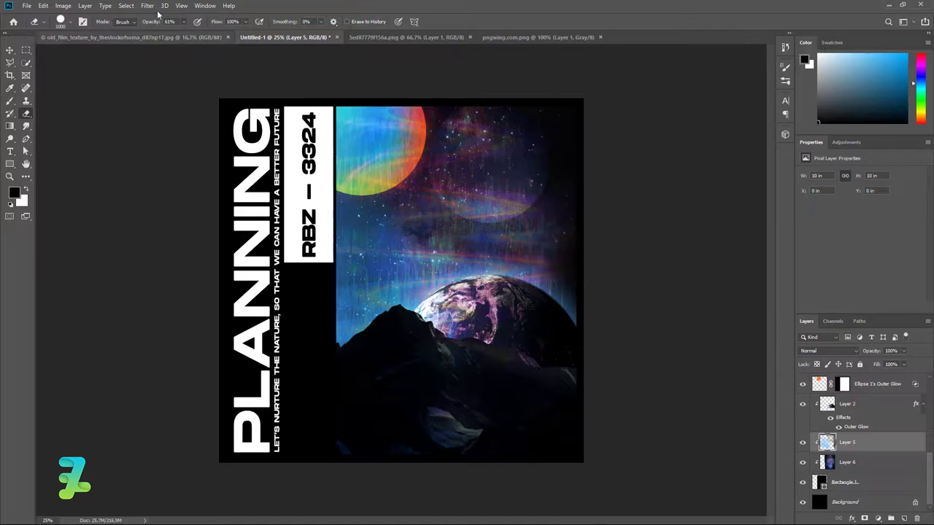
click(70, 23)
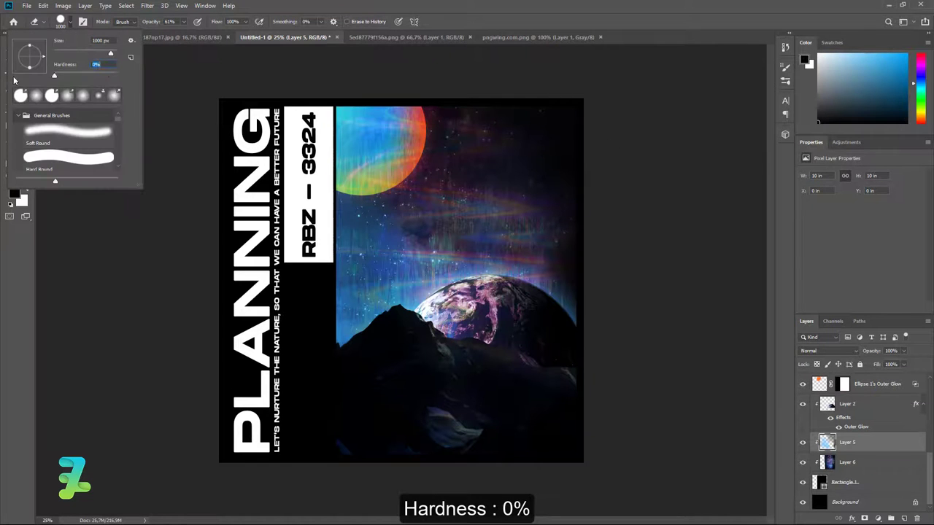
mouse_move(484, 129)
mouse_down()
mouse_move(605, 133)
mouse_move(599, 189)
mouse_move(619, 234)
mouse_move(625, 285)
mouse_up()
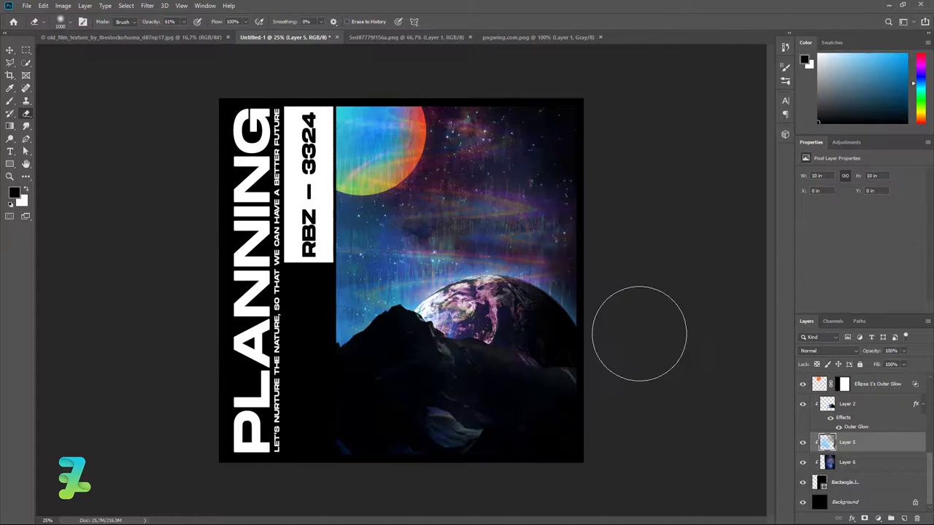
click(9, 50)
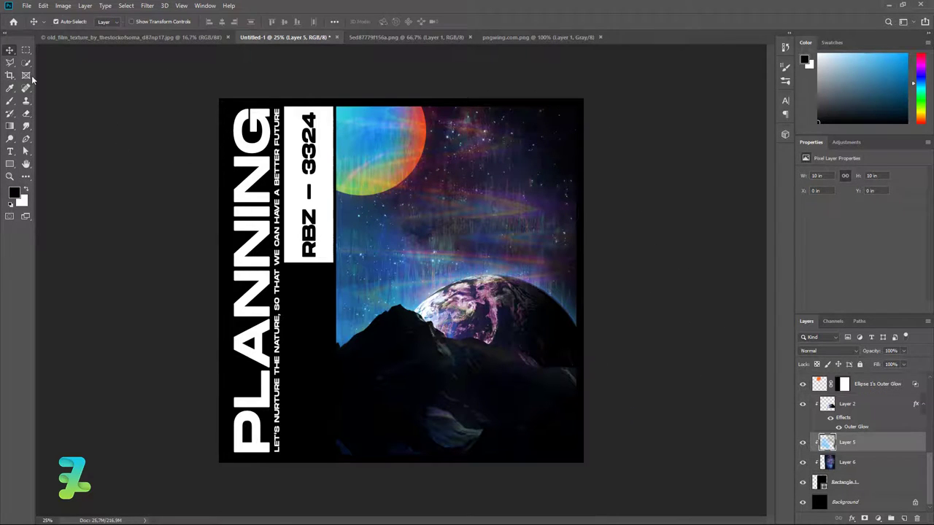
Copy the spaceship image onto the poster as Layer 7 and close its document
click(372, 36)
right_click(372, 38)
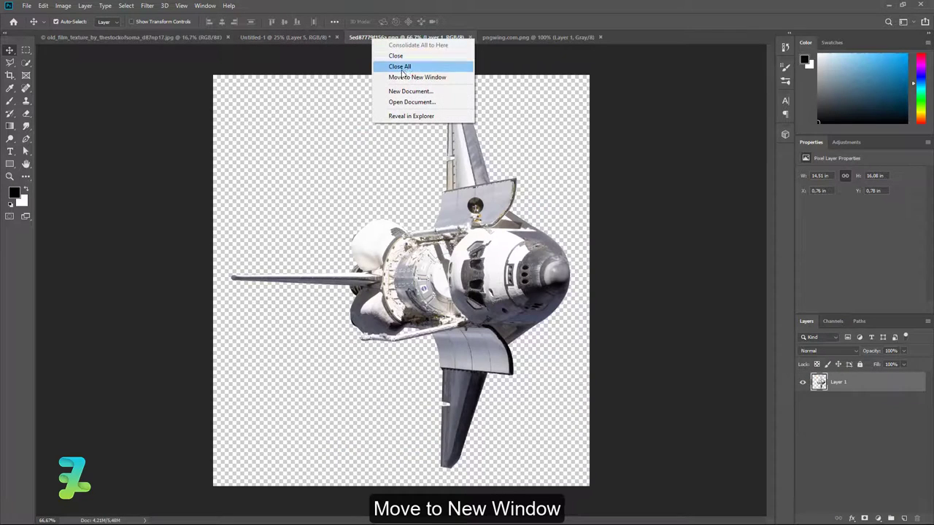
click(406, 77)
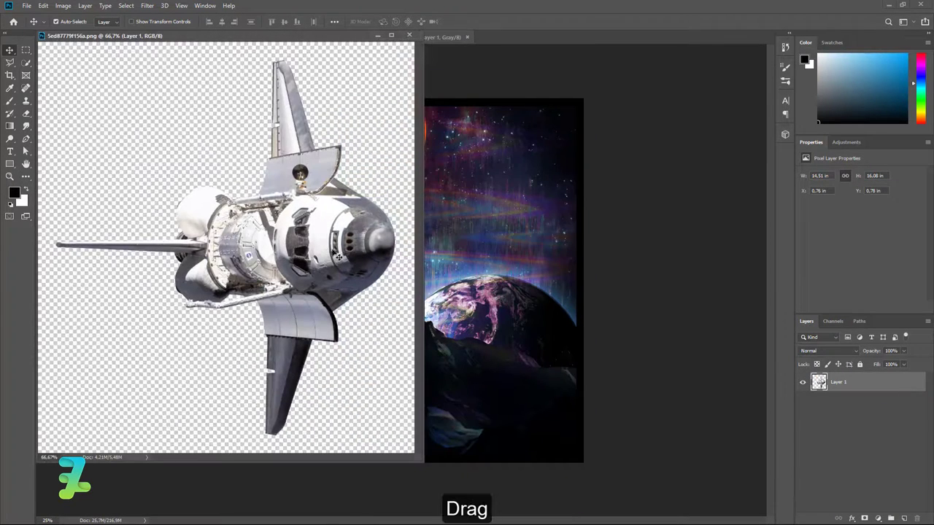
drag(315, 221, 516, 223)
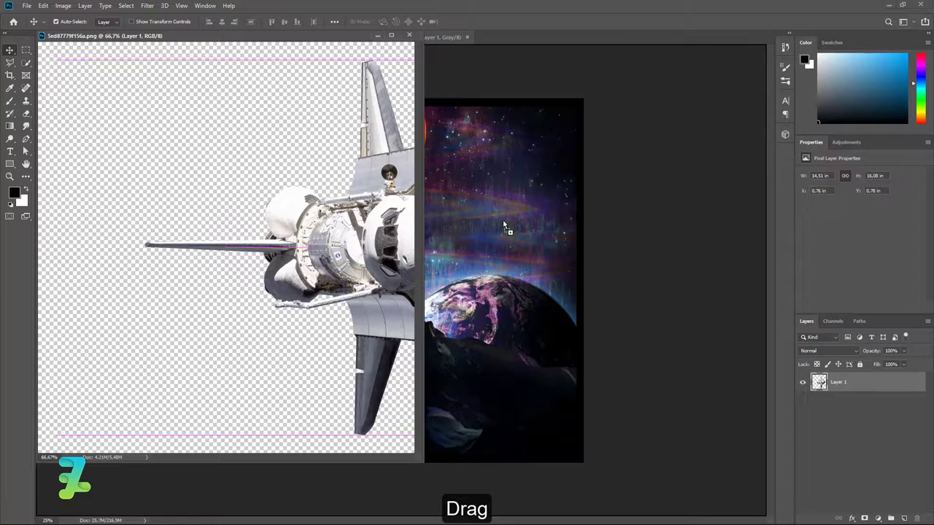
click(408, 35)
Scale the spaceship down to a small craft in the upper-right sky
key(ctrl+t)
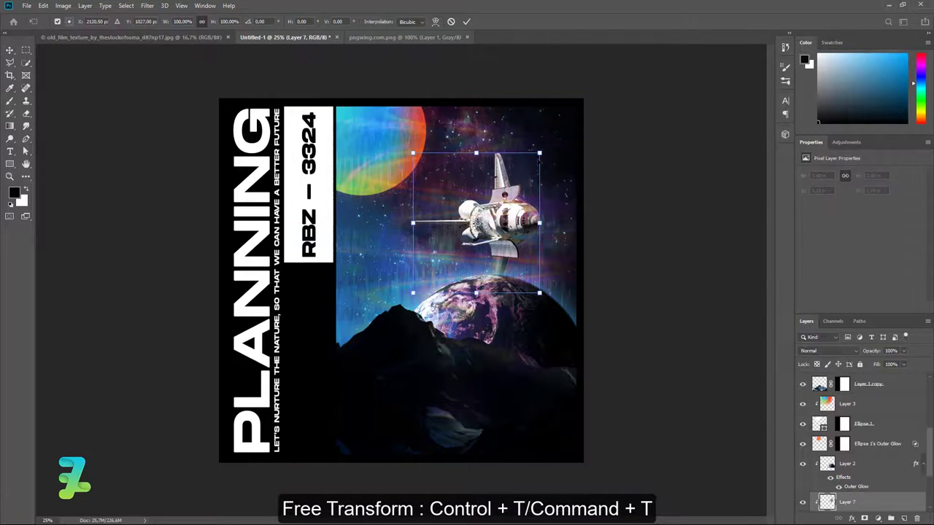
mouse_move(539, 151)
mouse_down()
mouse_move(494, 206)
mouse_move(528, 177)
mouse_move(519, 194)
mouse_up()
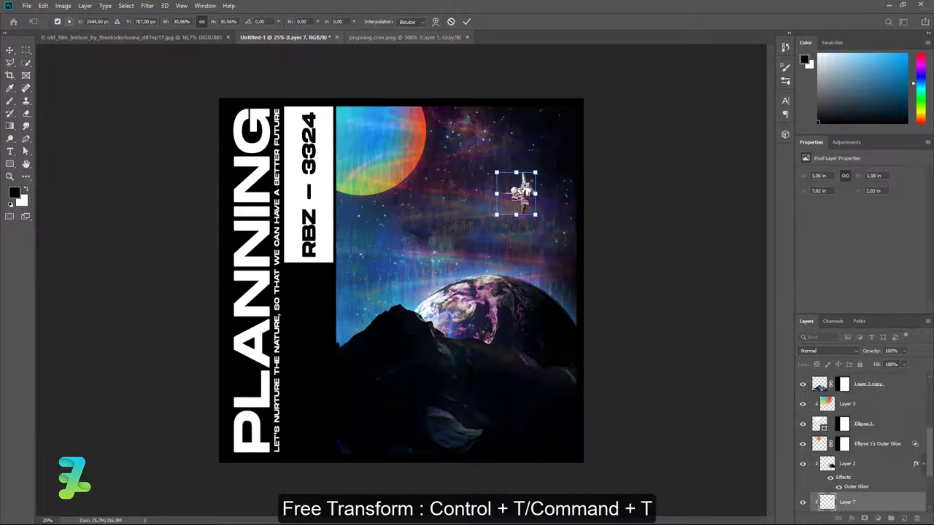
click(8, 50)
Add a Hue/Saturation adjustment, move it with Layer 7 to the top, and clip it to the spaceship
click(866, 519)
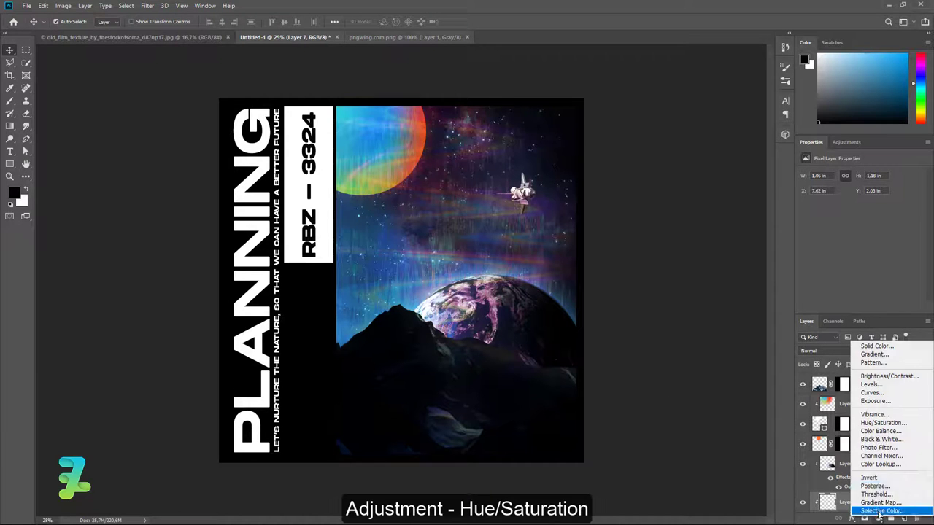
click(882, 424)
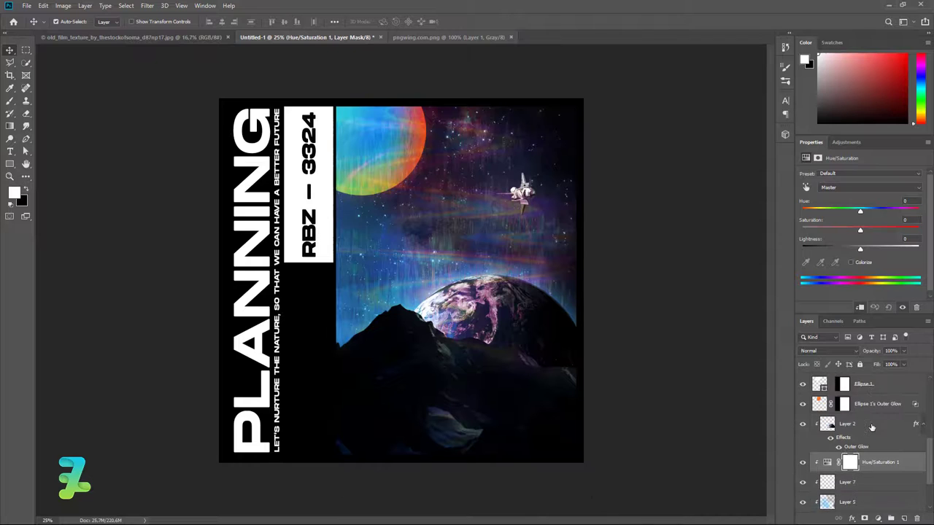
scroll(870, 425, down, 3)
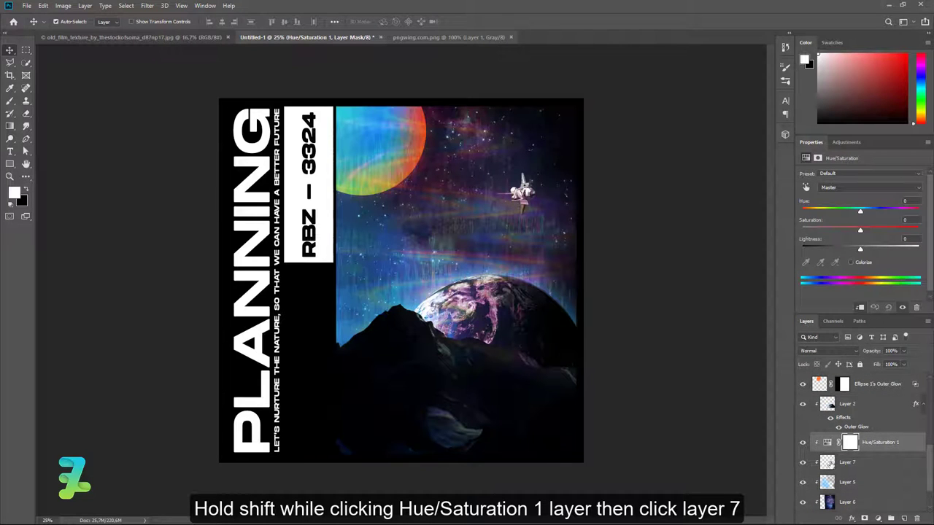
shift+click(846, 462)
mouse_move(846, 462)
mouse_down()
mouse_move(845, 385)
mouse_move(866, 400)
mouse_move(864, 380)
mouse_up()
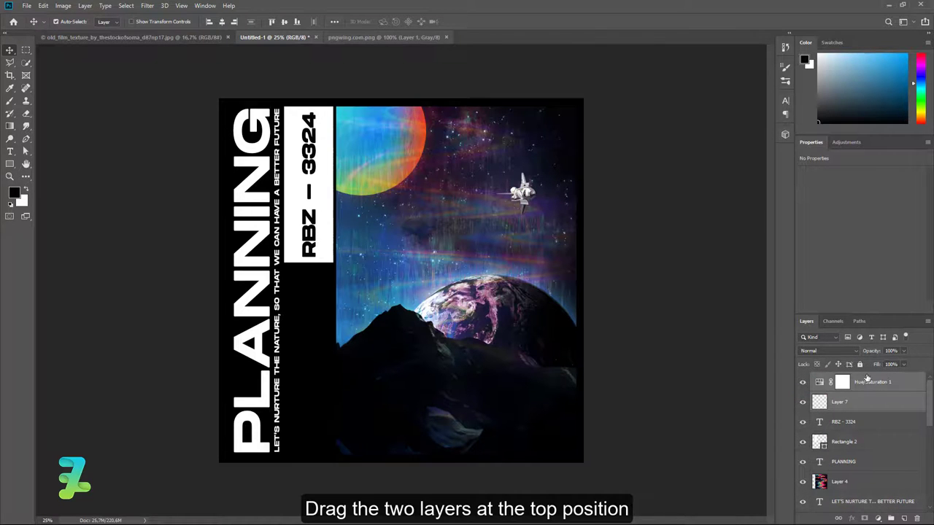
click(819, 385)
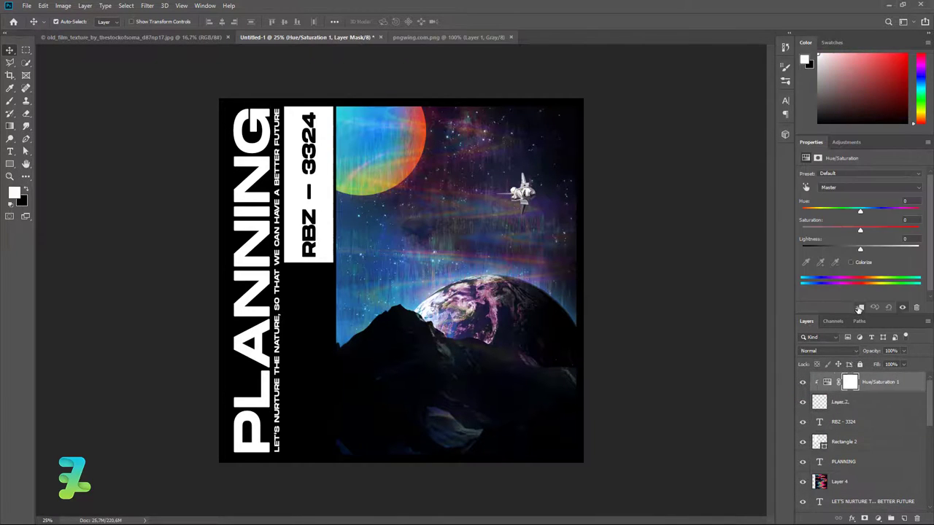
Set Hue +23, Saturation −28, Lightness −50, then select the adjustment's mask for brushing
drag(859, 219, 874, 212)
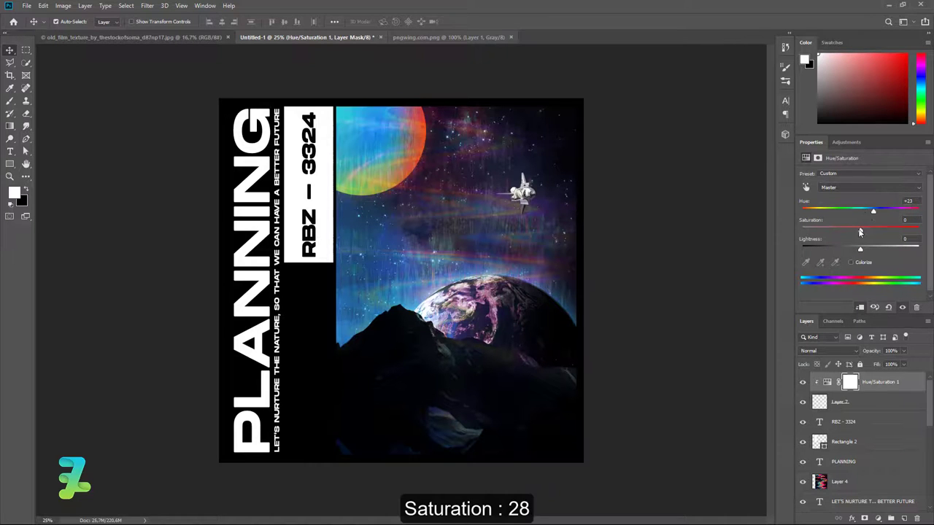
mouse_move(822, 230)
mouse_down()
mouse_move(843, 231)
mouse_move(832, 251)
mouse_up()
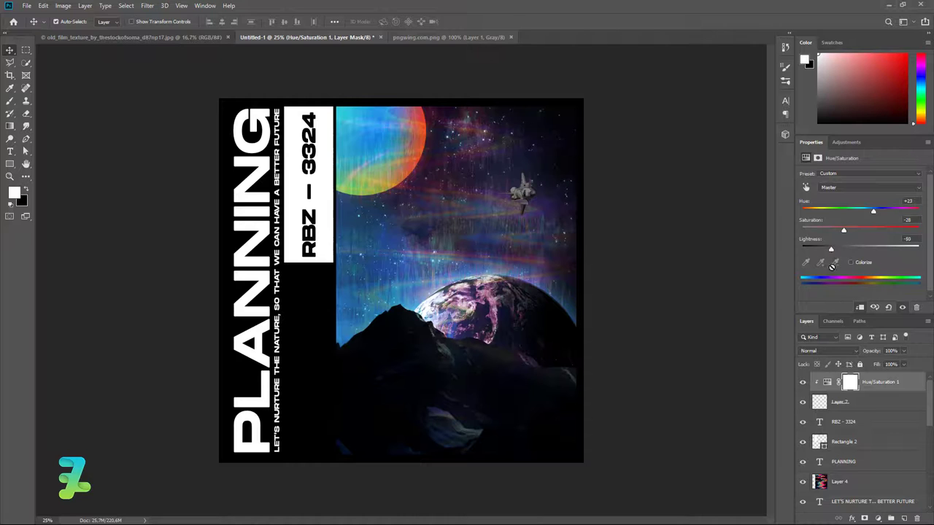
click(851, 381)
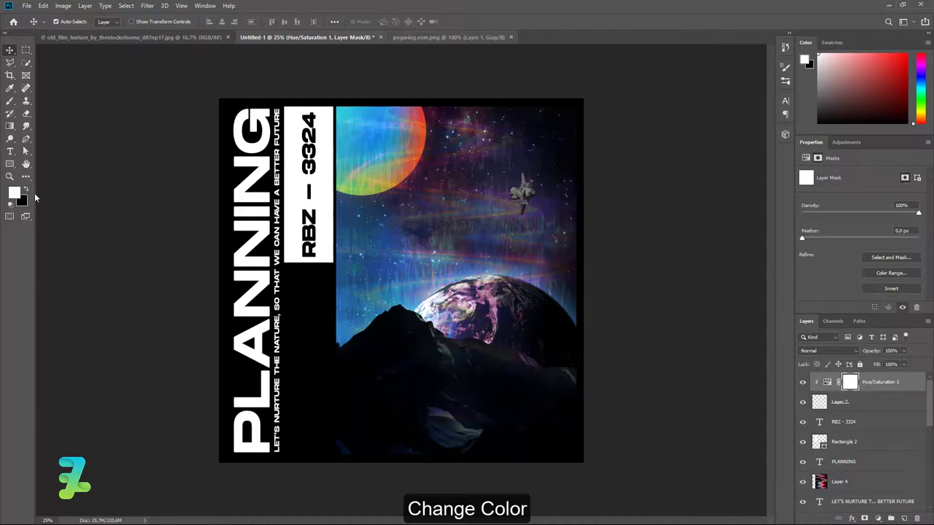
click(9, 101)
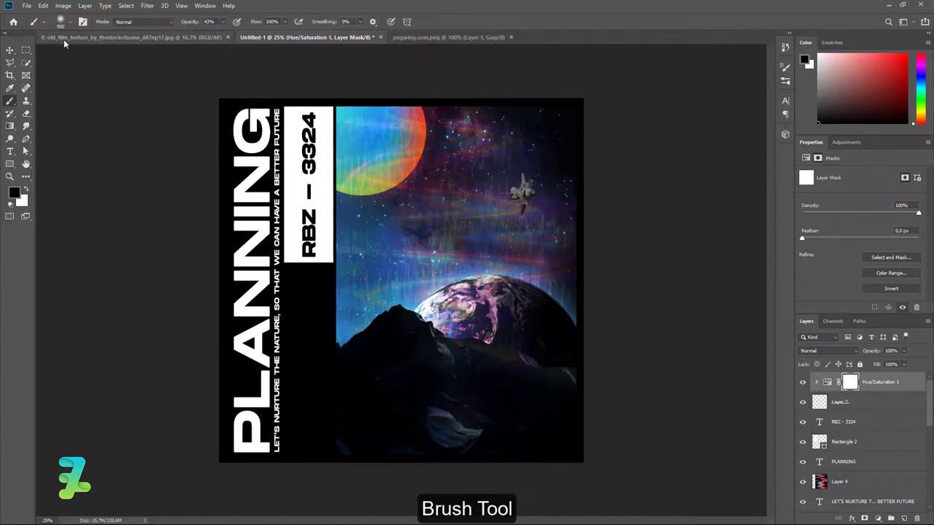
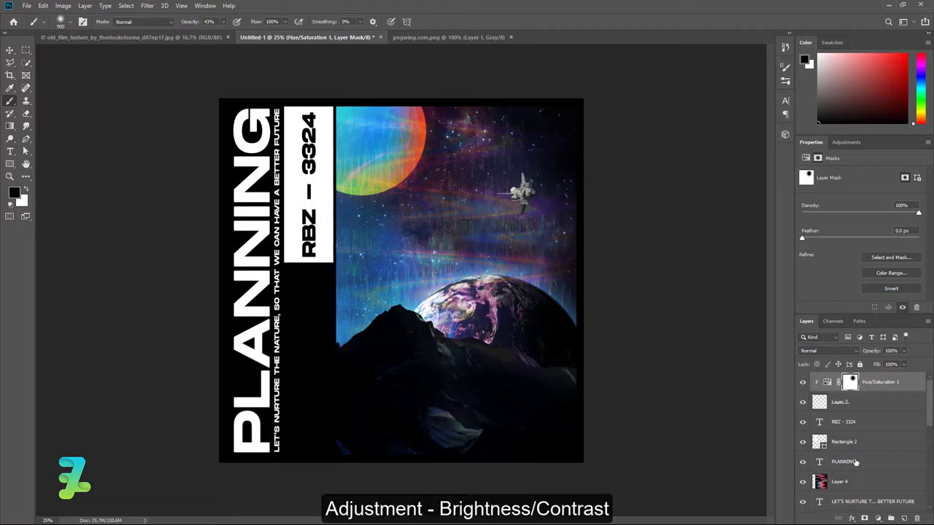
Add a Brightness/Contrast adjustment clipped to the layers below, with Contrast raised to 59
click(874, 518)
click(885, 373)
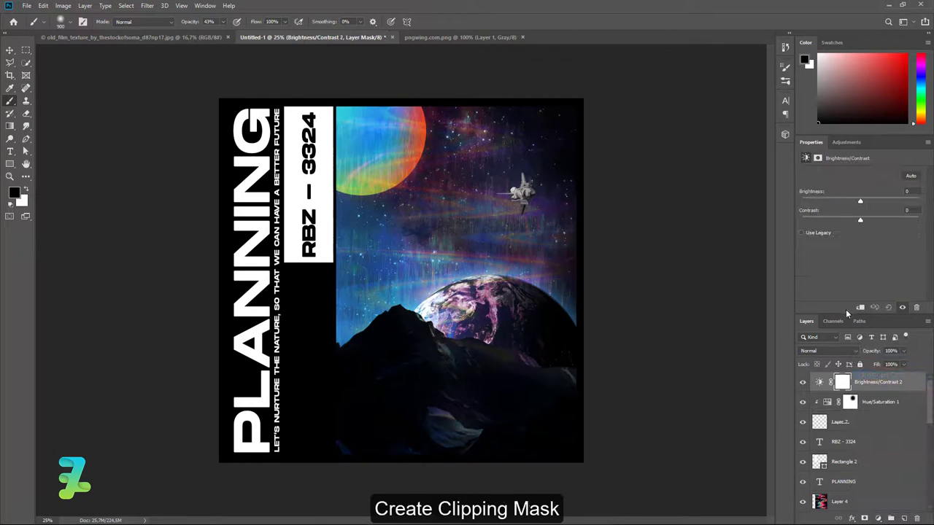
click(861, 308)
drag(860, 220, 888, 227)
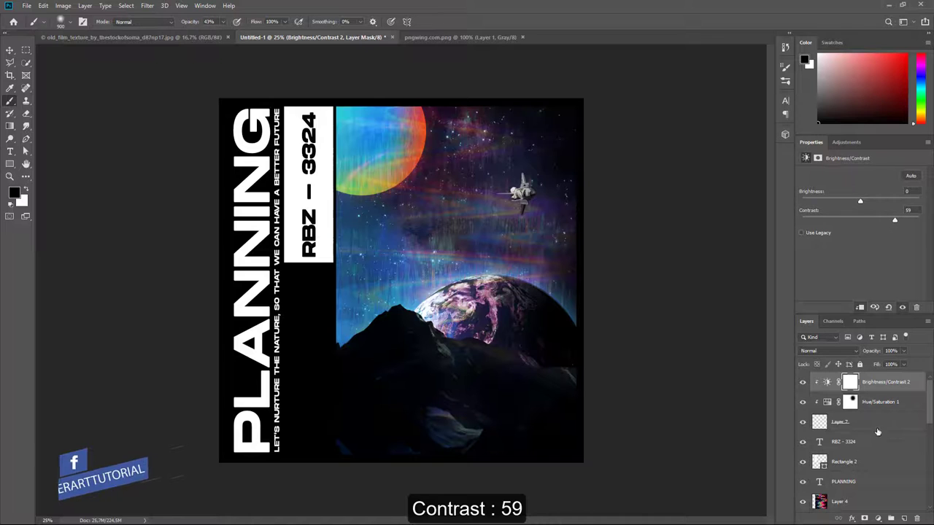
click(877, 518)
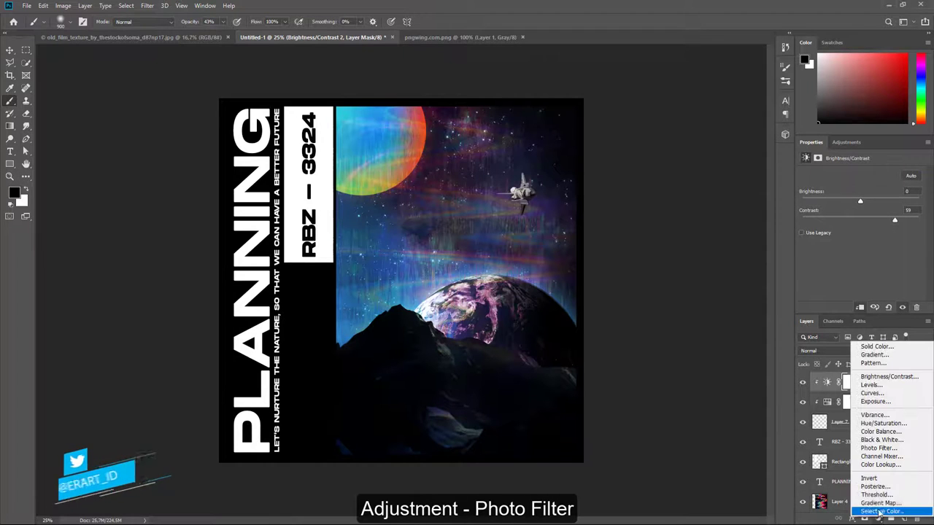
Add a clipped Photo Filter tinting the scene dark blue #12276c at 74% density
click(878, 448)
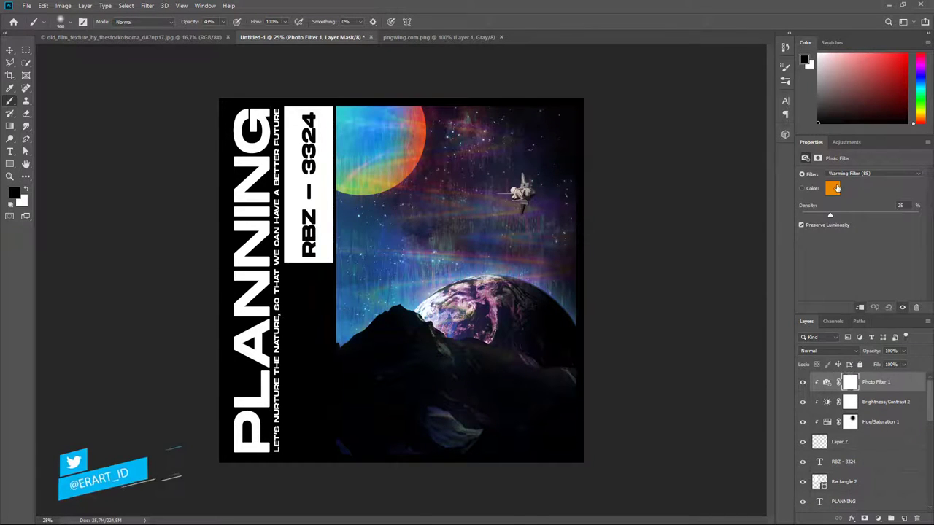
click(833, 189)
drag(693, 292, 693, 235)
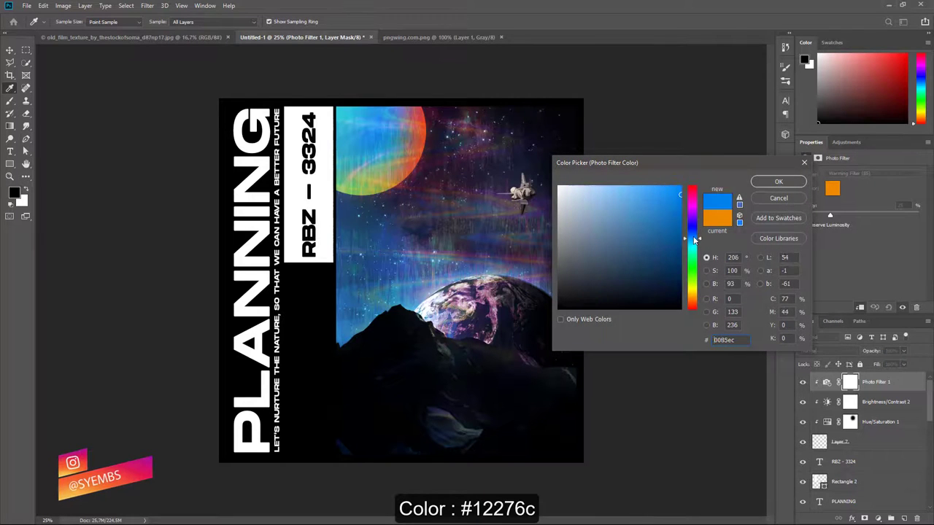
click(671, 296)
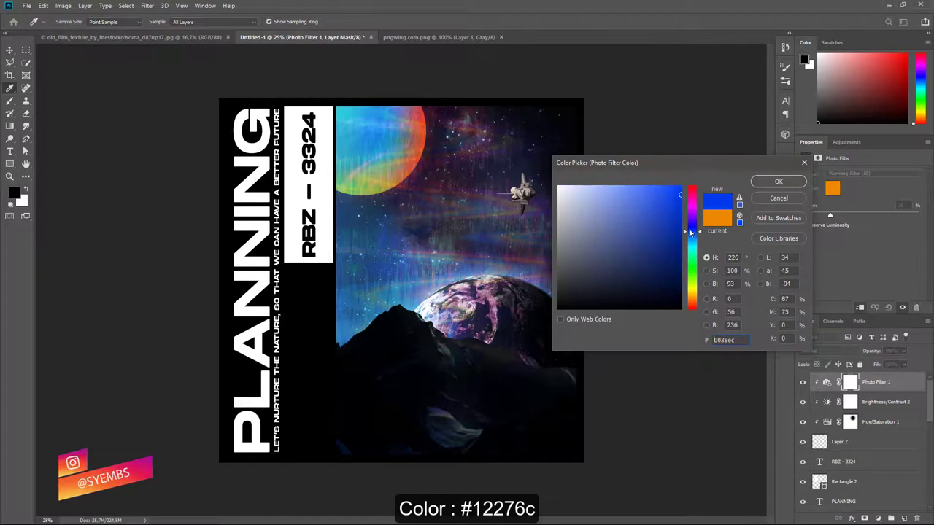
text(12276c)
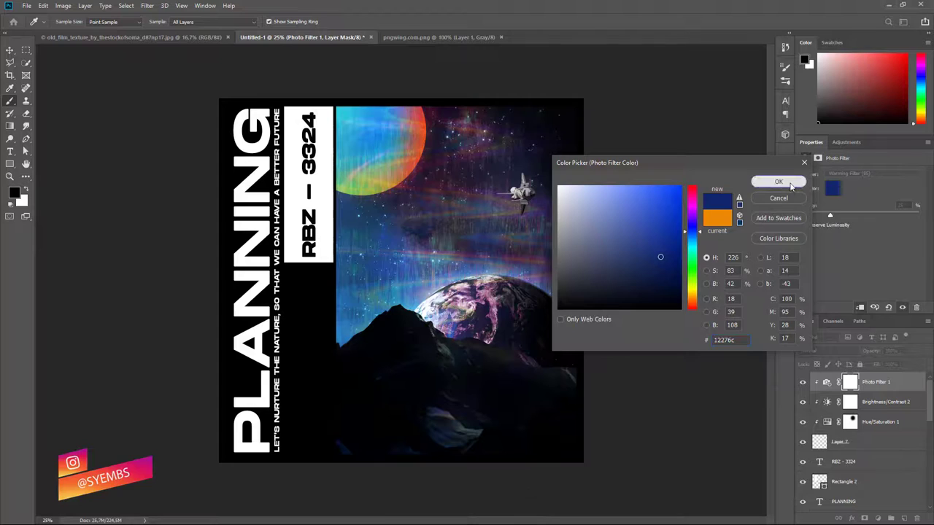
click(779, 182)
drag(831, 214, 889, 216)
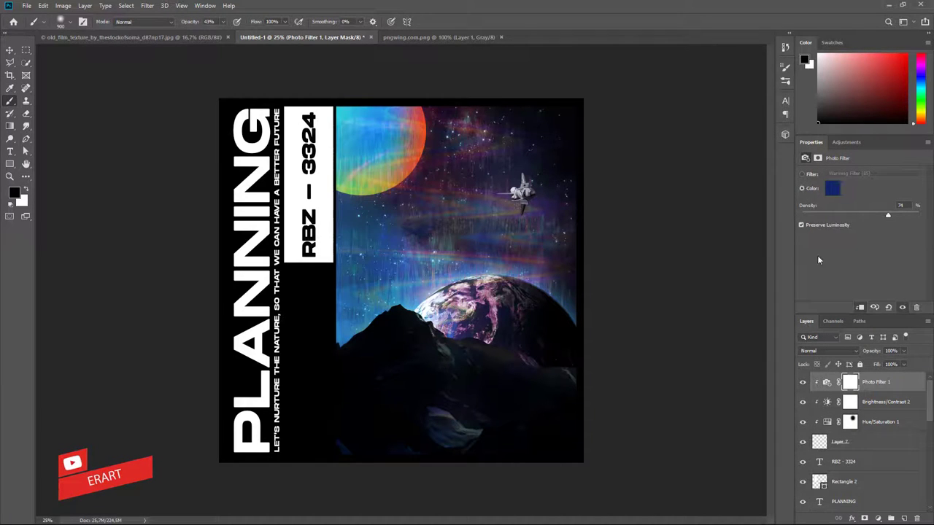
Float the pngwing barcode document, copy the barcode onto the poster as Layer 8, and close it
click(429, 37)
right_click(429, 38)
click(453, 79)
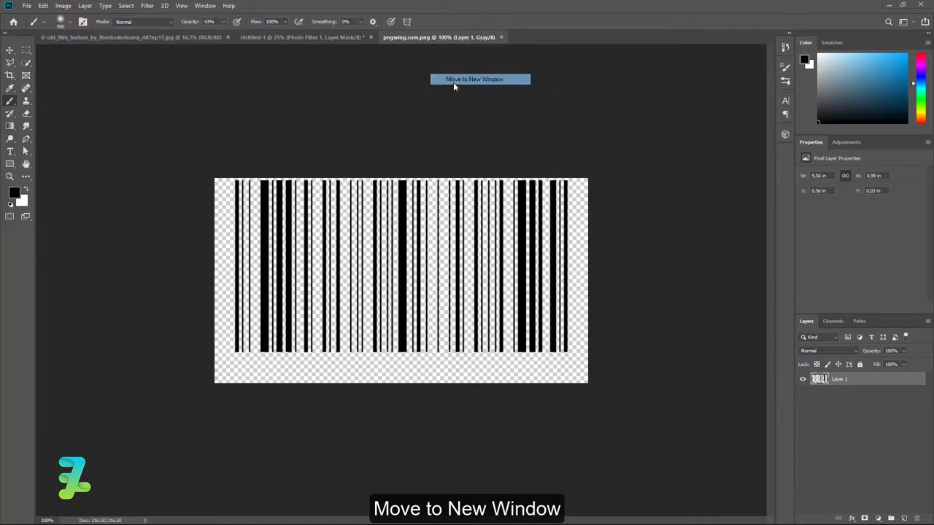
key(v)
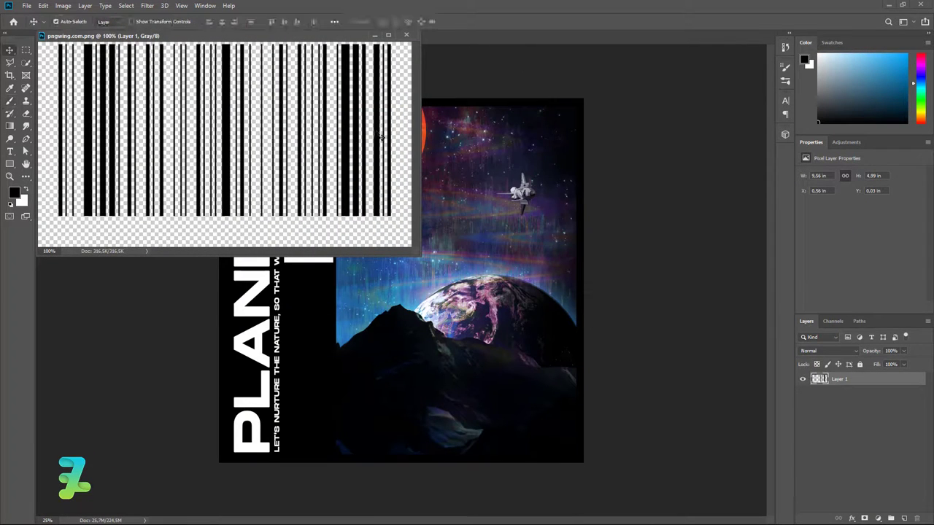
drag(380, 137, 319, 377)
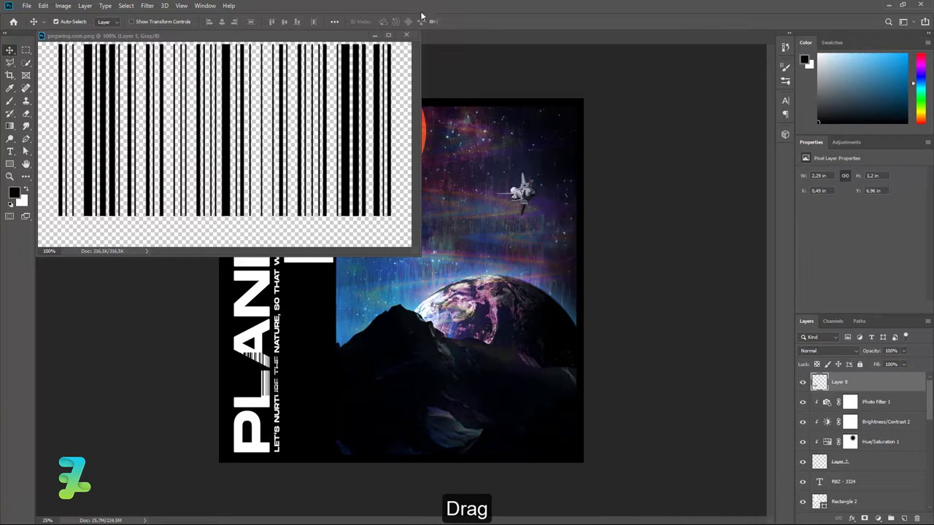
click(408, 35)
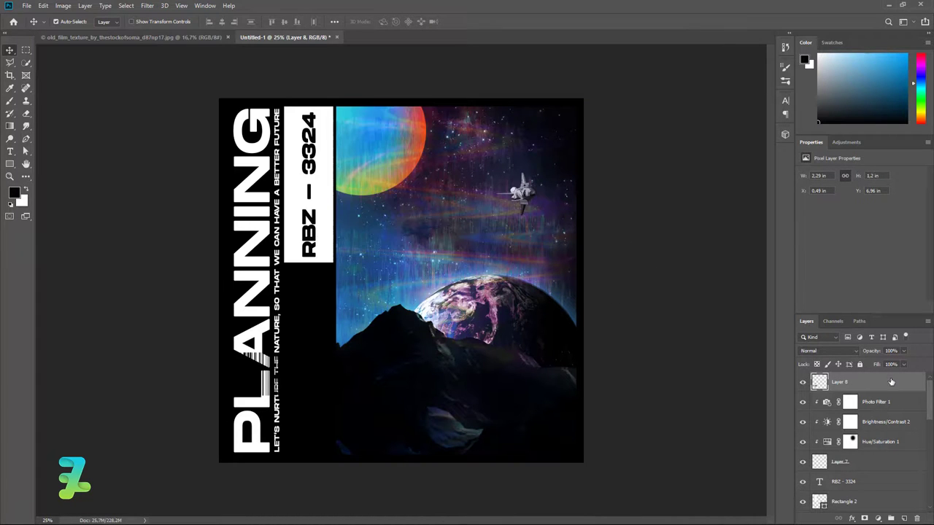
Give the barcode layer a white #ffffff Color Overlay style
double_click(892, 386)
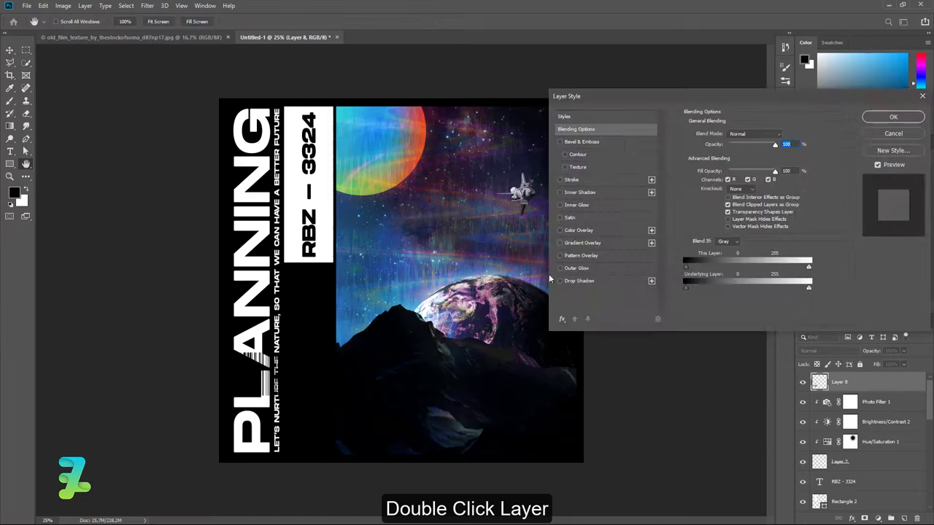
click(560, 231)
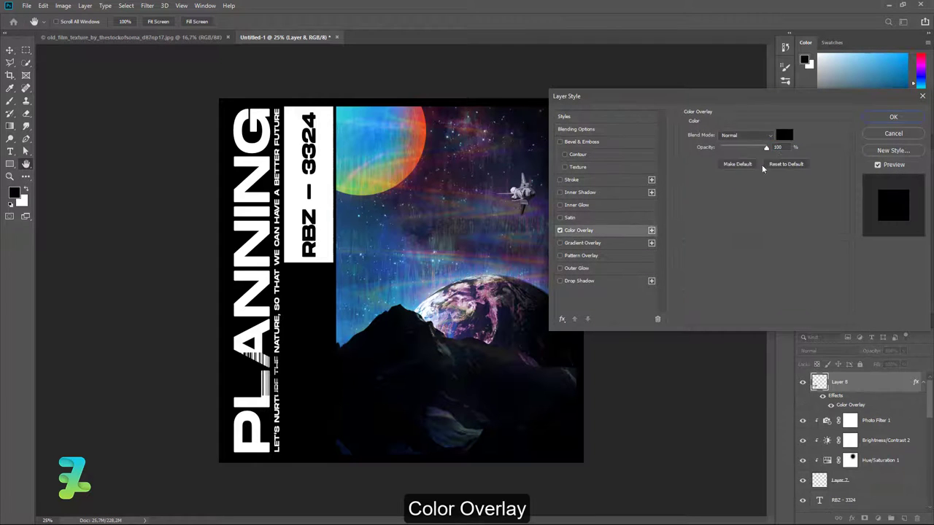
click(784, 135)
text(ffffff)
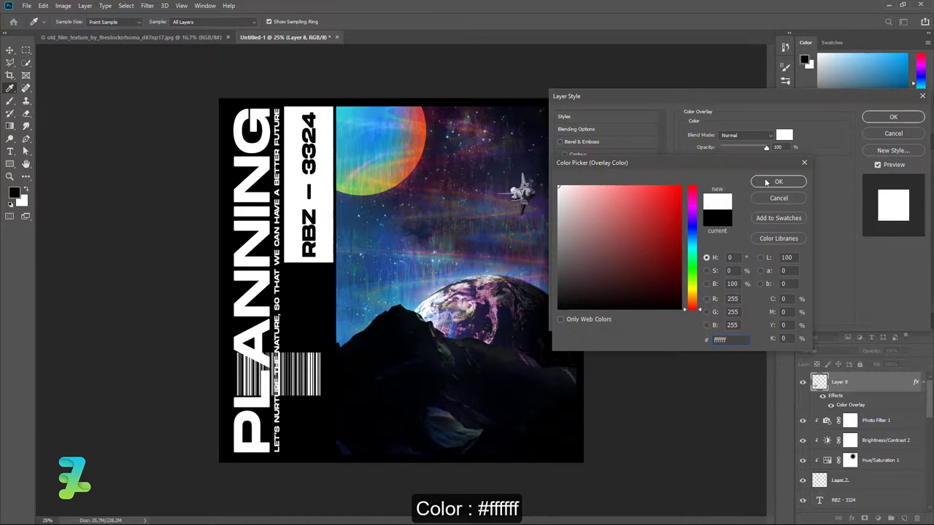
click(779, 181)
click(894, 118)
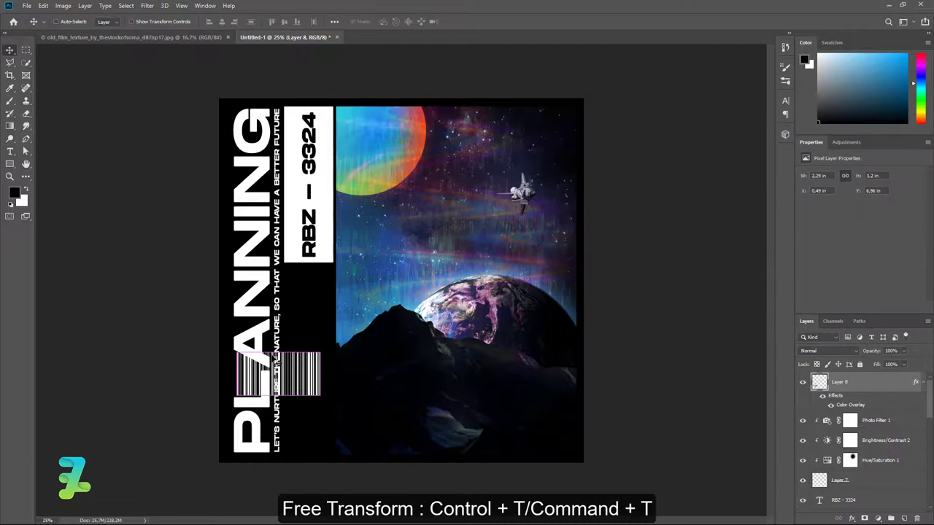
Rotate the barcode -90°, place it under the RBZ – 3324 label, and stretch it to 1.35 × 5.14 in
key(ctrl+t)
drag(338, 359, 278, 307)
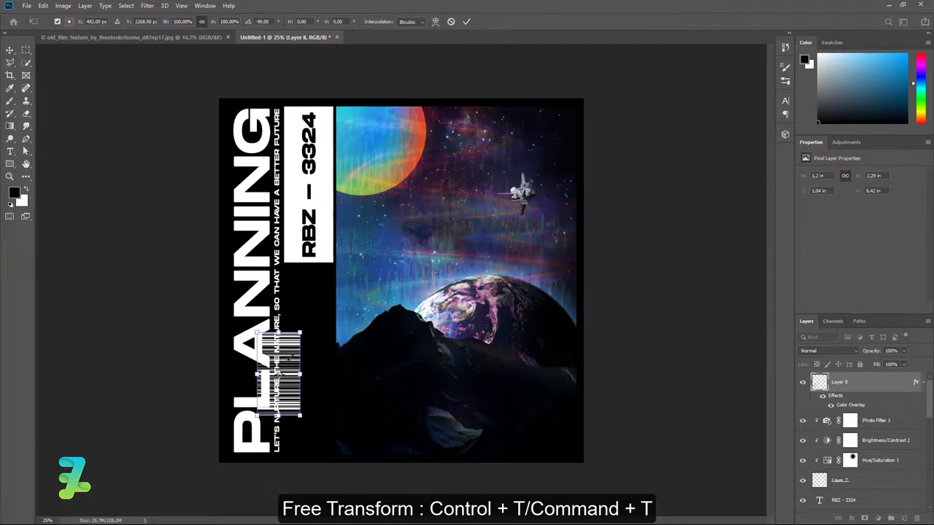
drag(262, 387, 317, 292)
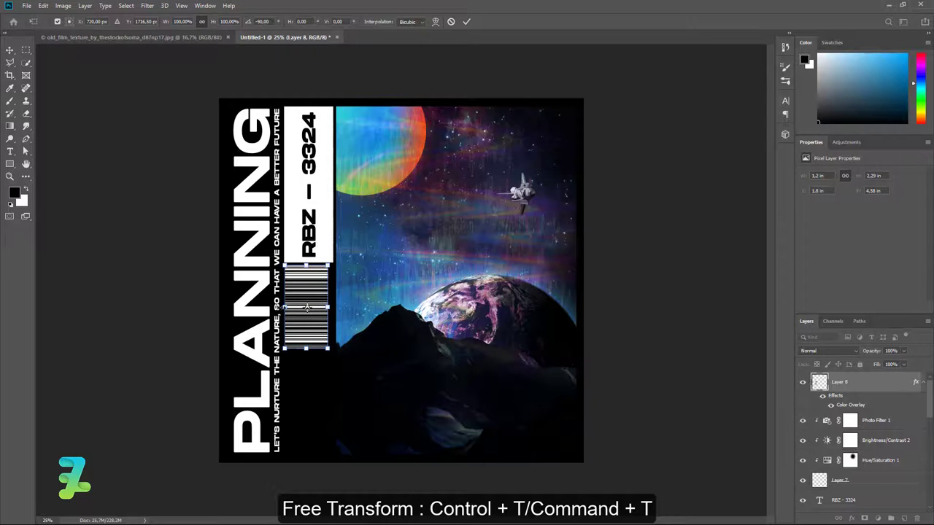
mouse_move(284, 265)
mouse_down()
mouse_move(335, 269)
mouse_move(331, 256)
mouse_up()
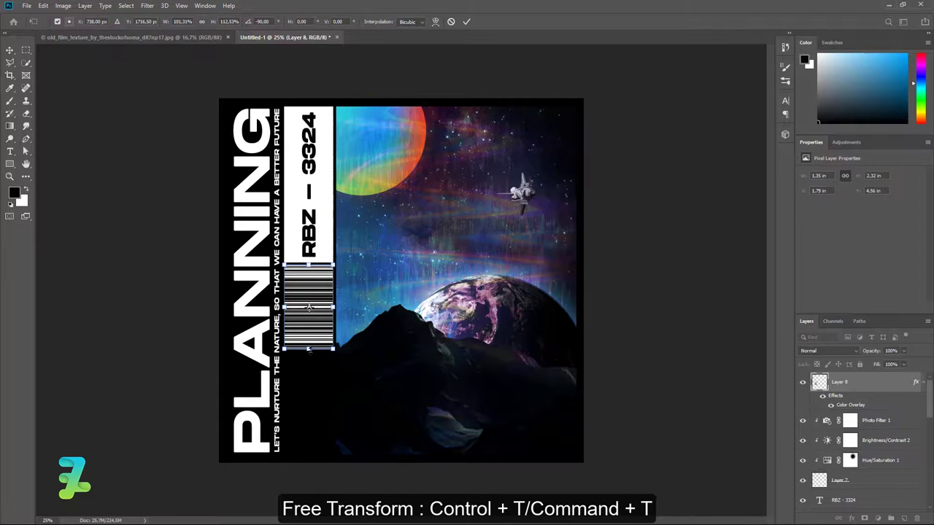
drag(308, 349, 306, 451)
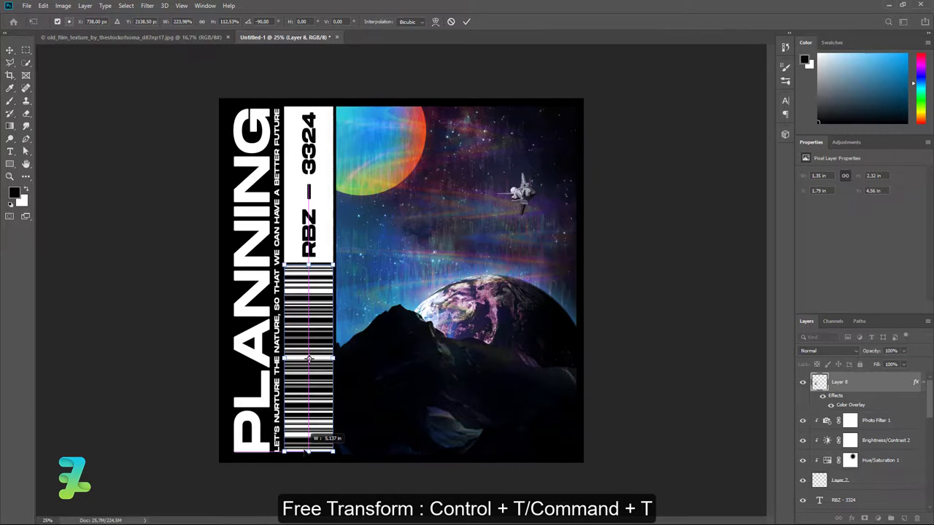
key(Return)
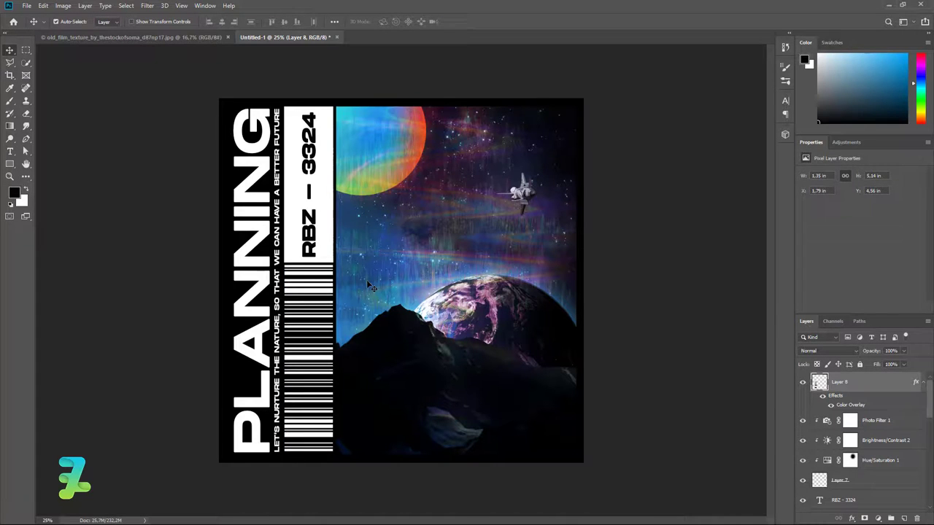
Copy the old film texture onto the poster as Layer 9 and blend it with Pin Light
click(169, 36)
right_click(177, 41)
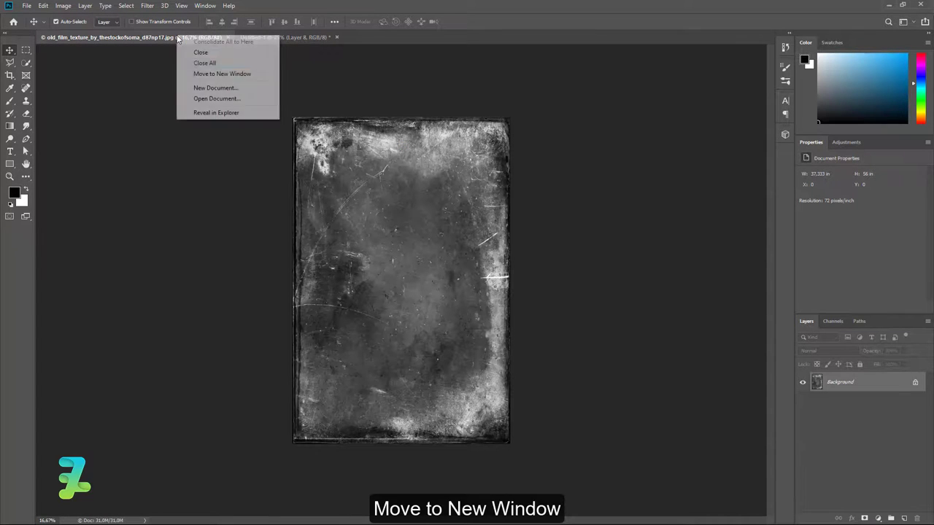
click(221, 74)
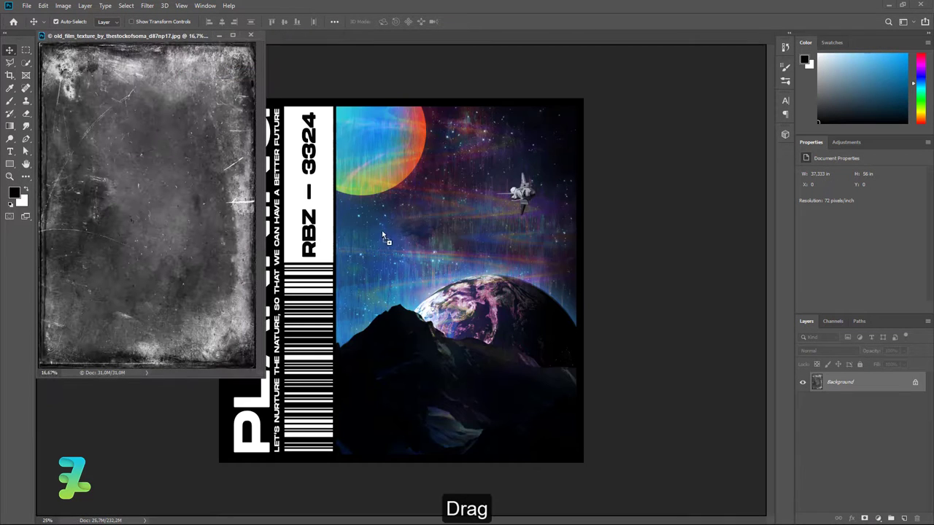
drag(381, 230, 448, 181)
click(251, 35)
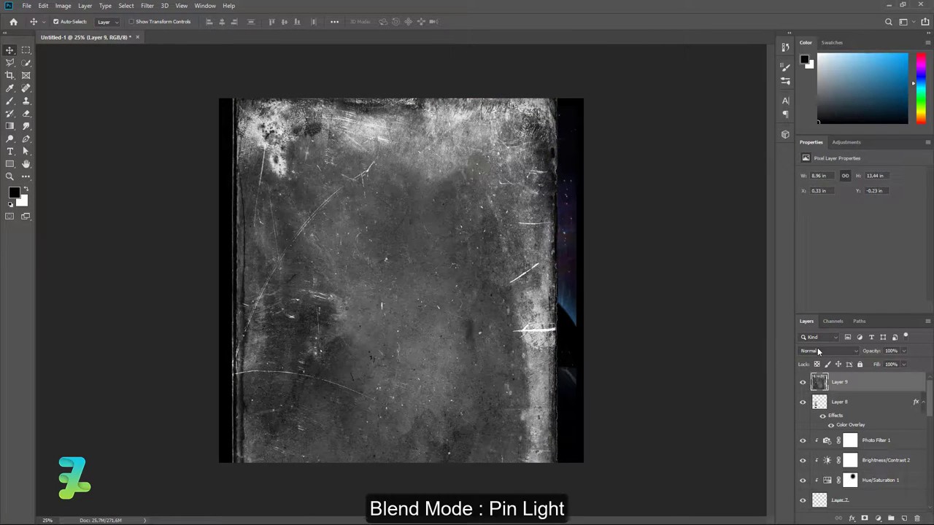
click(825, 351)
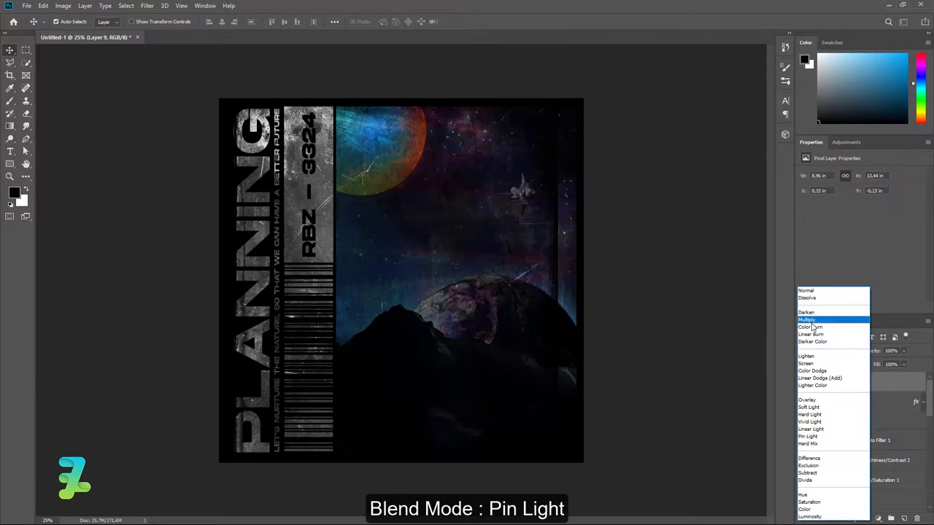
click(814, 436)
Scale the Layer 9 texture to about 121.5% to fill the poster, nudged slightly left
key(ctrl+t)
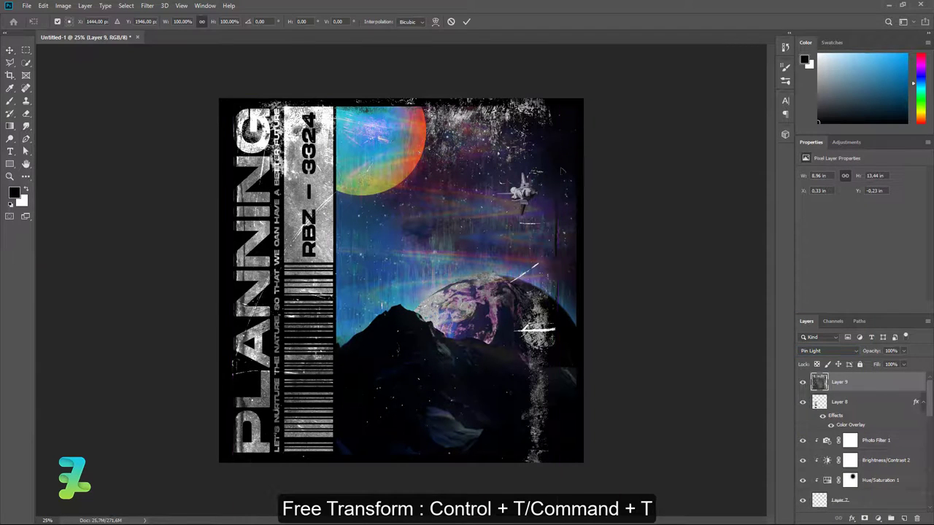
drag(559, 88, 603, 57)
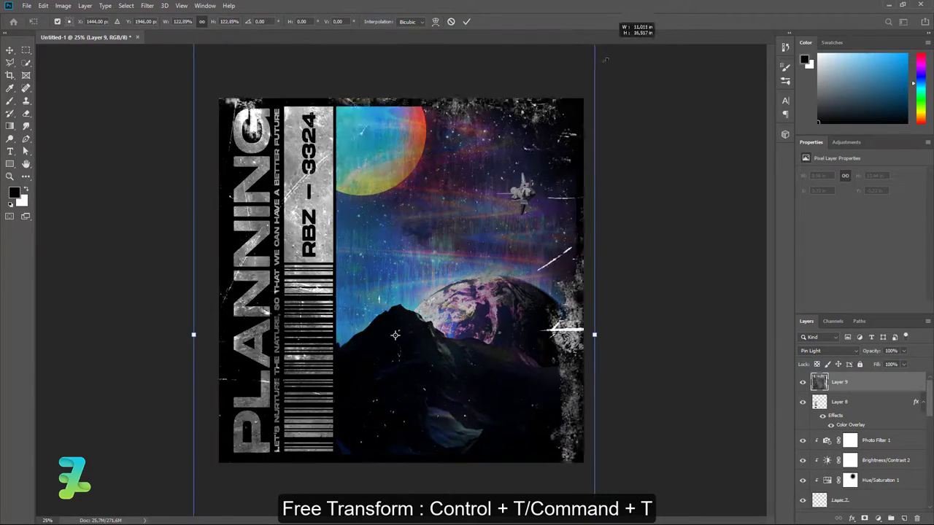
drag(609, 45, 624, 54)
mouse_move(506, 238)
mouse_down()
mouse_move(525, 150)
mouse_move(538, 170)
mouse_up()
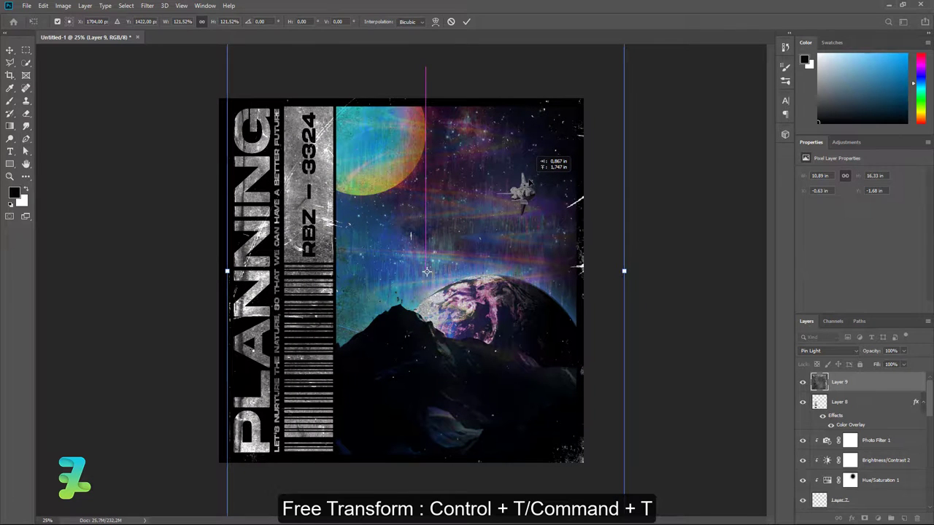
drag(536, 159, 530, 163)
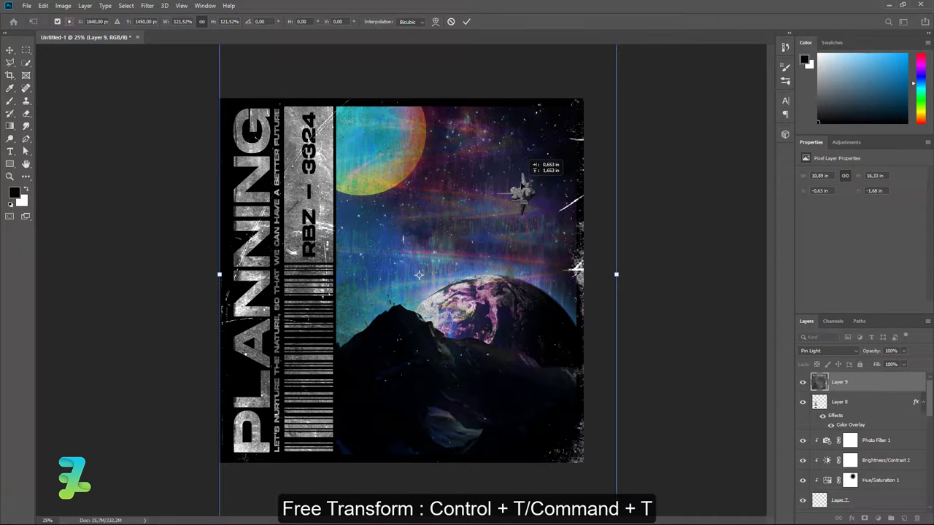
key(Return)
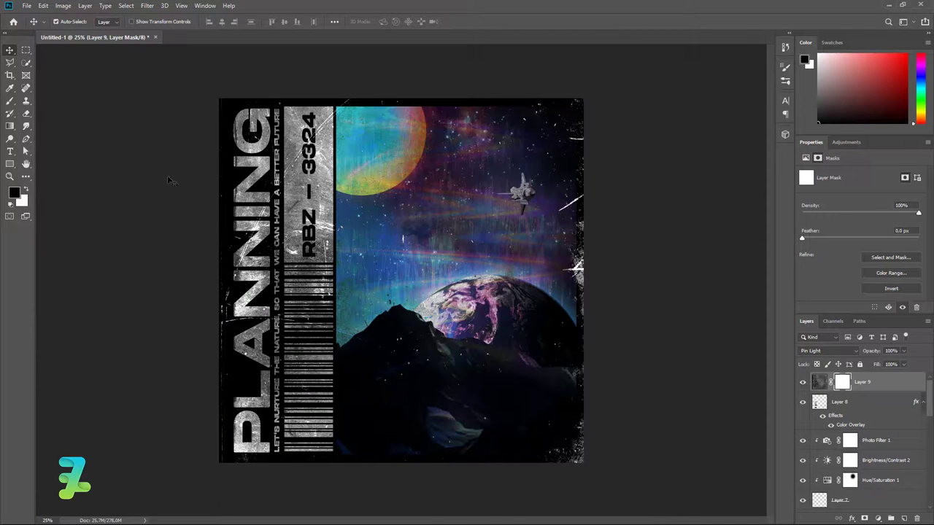
Brush black on Layer 9's mask over the sky, spaceship, Earth and planet to hide the grunge
click(8, 103)
drag(413, 201, 504, 187)
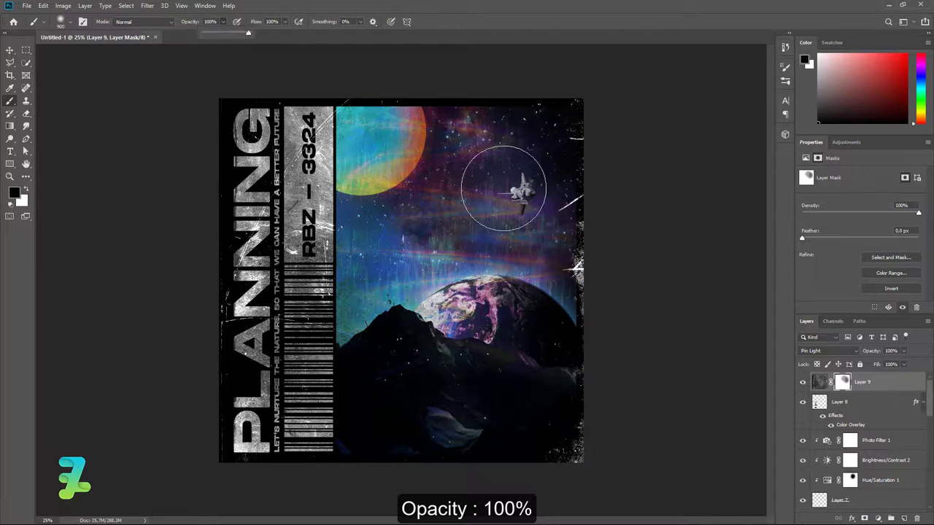
mouse_move(503, 188)
mouse_down()
mouse_move(508, 215)
mouse_move(538, 141)
mouse_move(537, 292)
mouse_up()
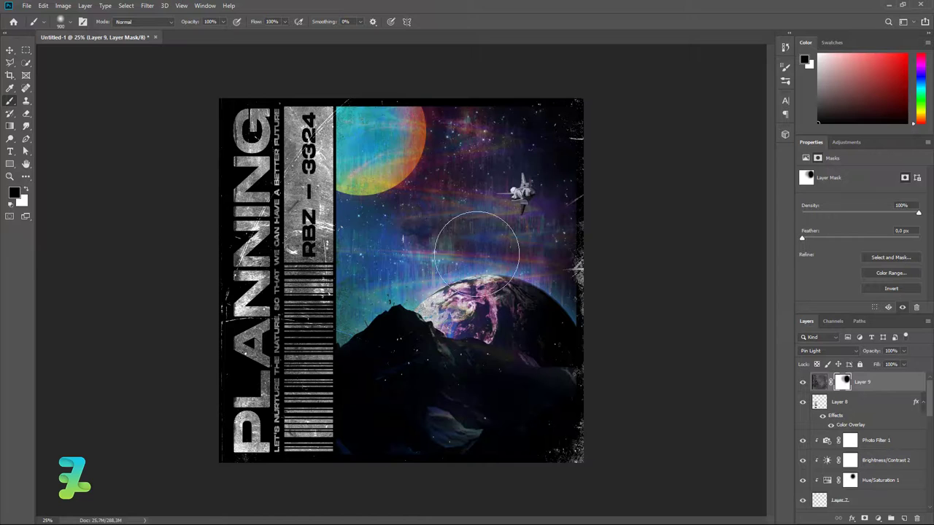
drag(477, 250, 445, 404)
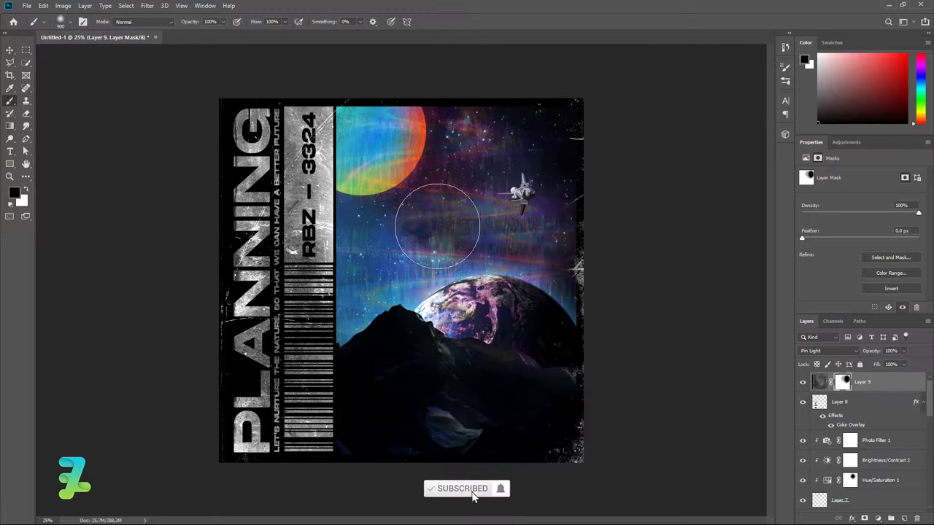
drag(443, 197, 446, 146)
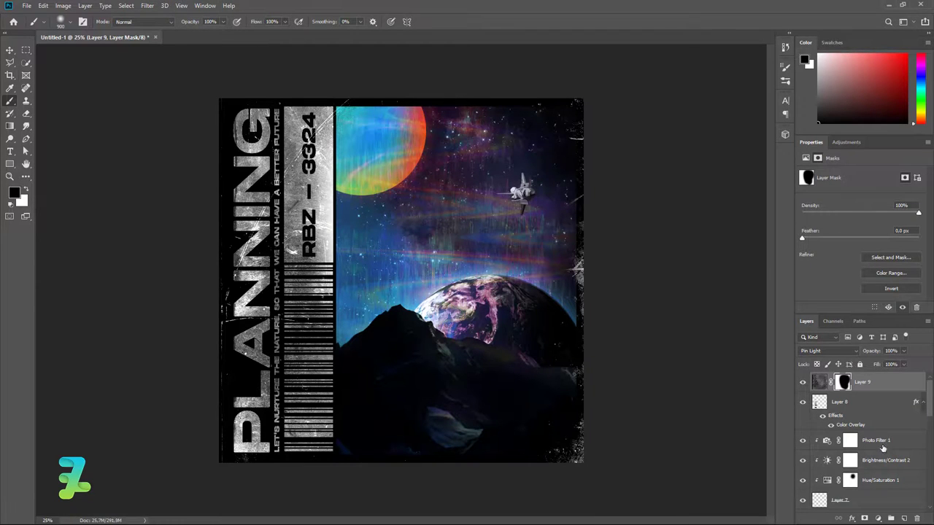
Add an empty Layer 10 above the PLANNING text and clip it to PLANNING
scroll(883, 448, down, 2)
scroll(884, 453, down, 2)
click(830, 484)
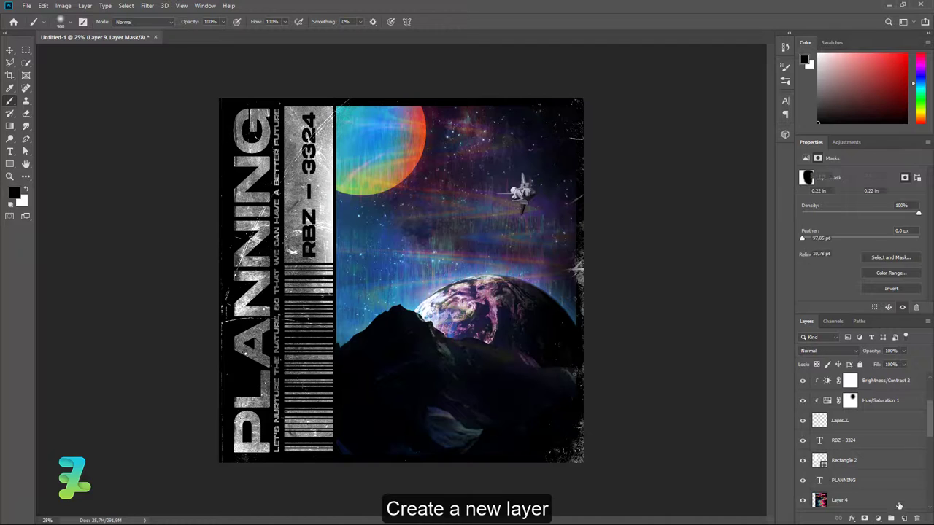
click(904, 518)
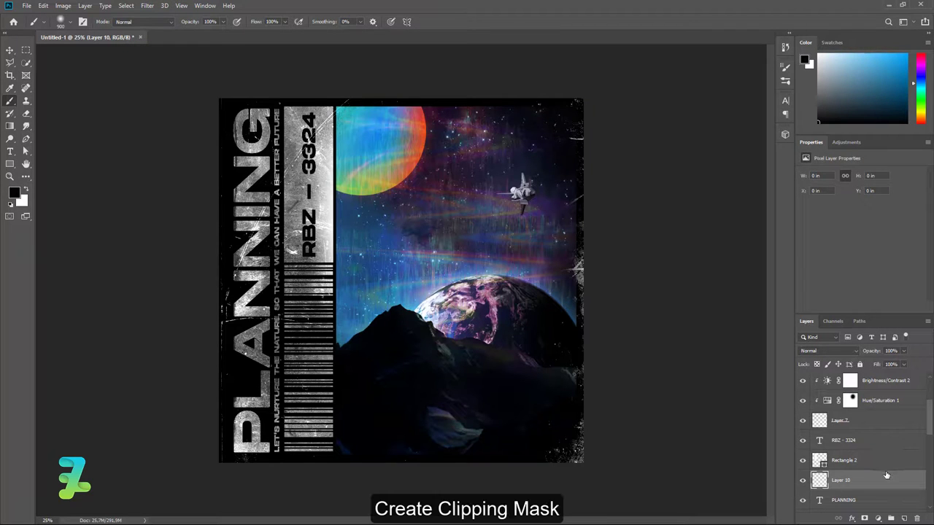
right_click(885, 483)
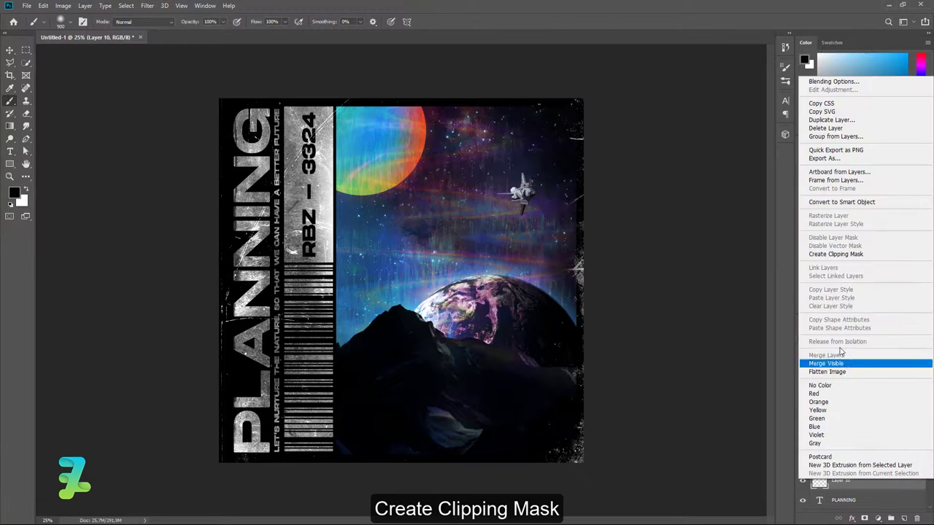
click(839, 258)
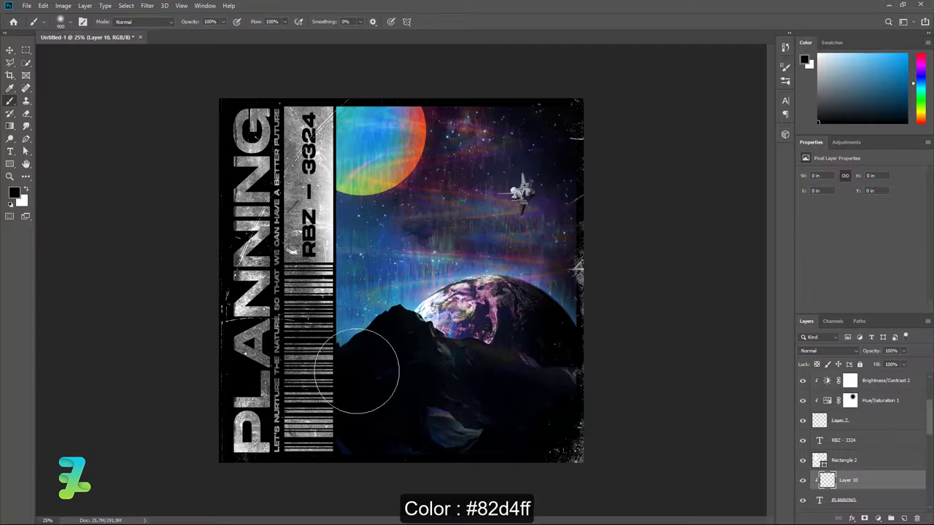
Brush light blue #82d4ff onto Layer 10 over the PLANNING letters, including the top G
click(14, 192)
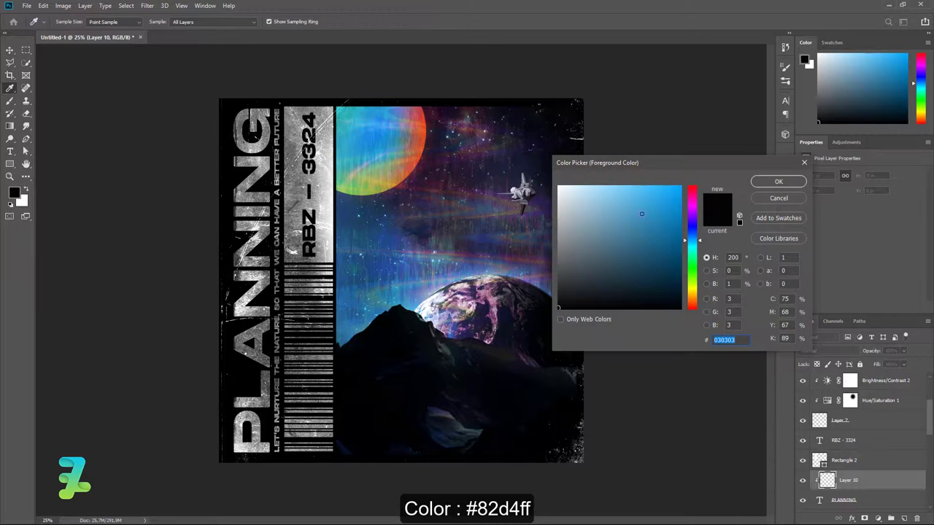
drag(632, 188, 634, 176)
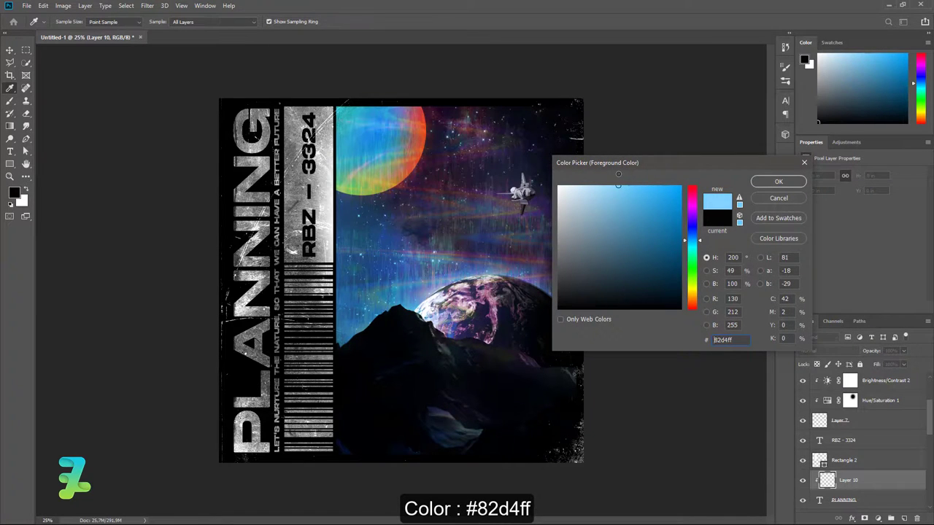
click(778, 181)
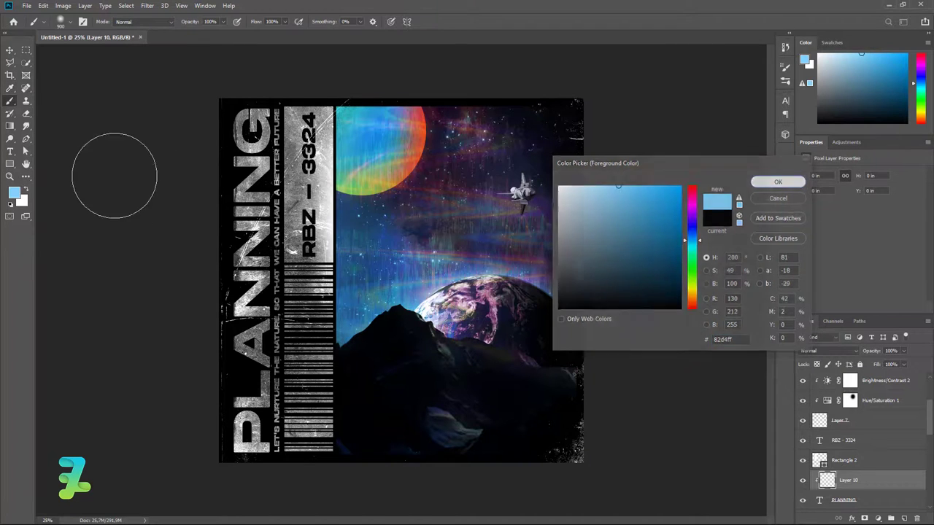
mouse_move(193, 292)
mouse_down()
mouse_move(209, 208)
mouse_move(234, 240)
mouse_move(210, 380)
mouse_move(234, 387)
mouse_up()
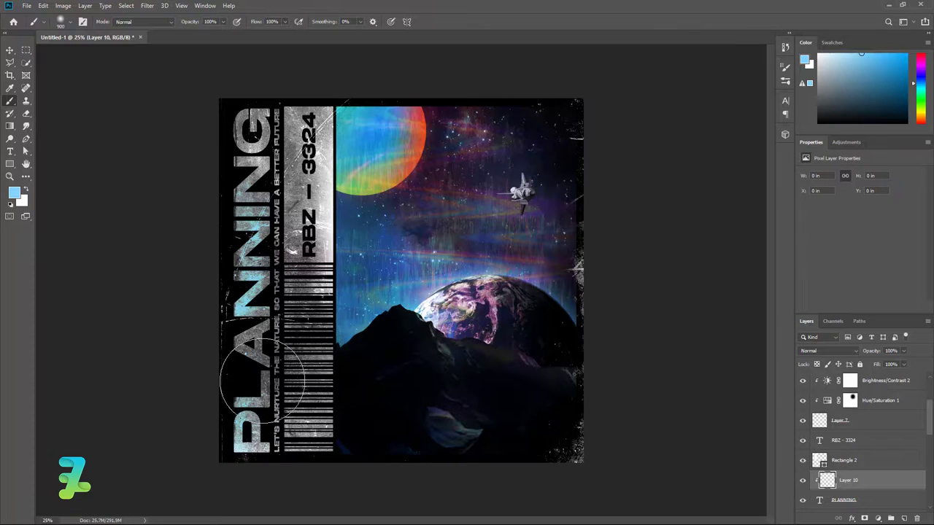
mouse_move(209, 156)
mouse_down()
mouse_move(209, 178)
mouse_move(197, 145)
mouse_up()
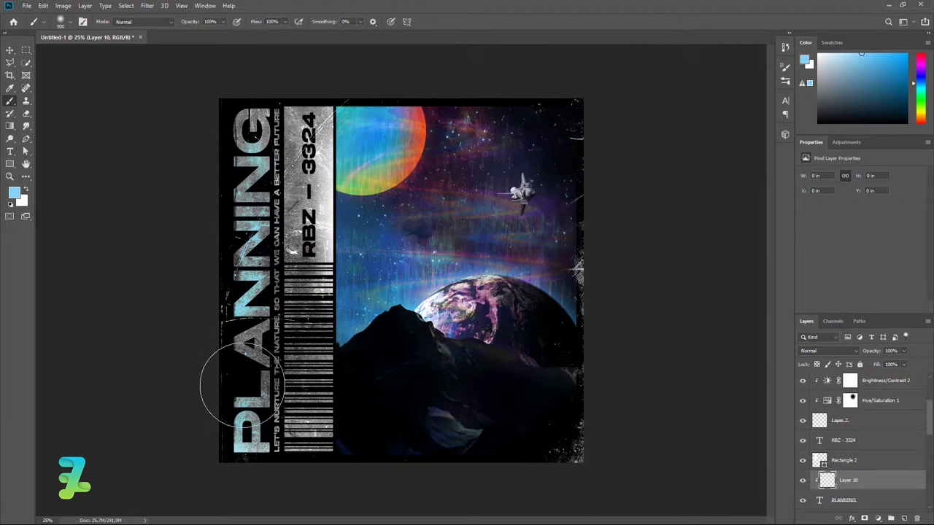
click(14, 192)
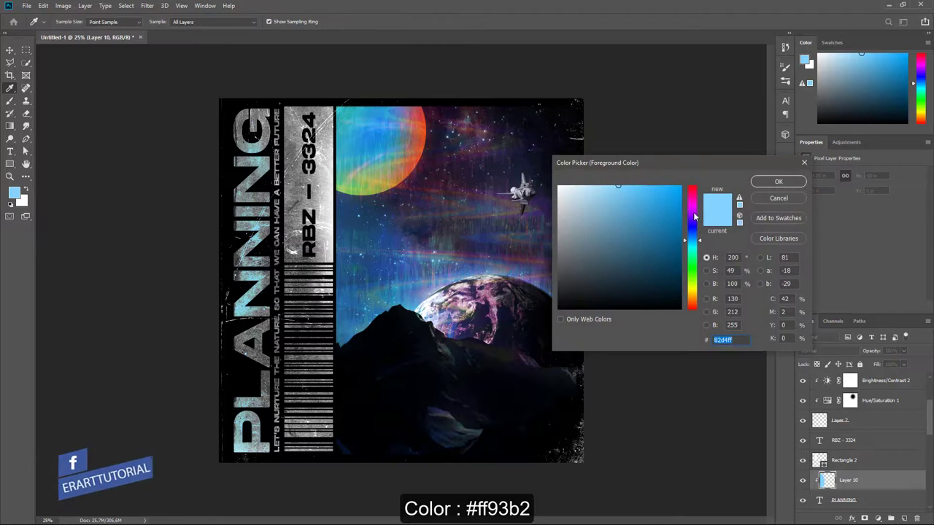
Set the foreground to pink #ff93b2 and brush it over the top of PLANNING
drag(695, 217, 695, 206)
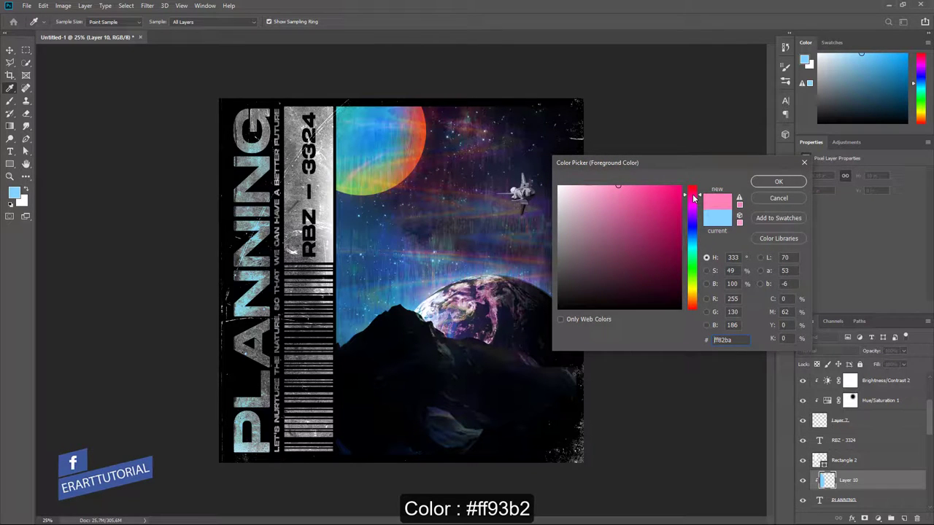
mouse_move(694, 198)
mouse_down()
mouse_move(688, 308)
mouse_move(686, 195)
mouse_up()
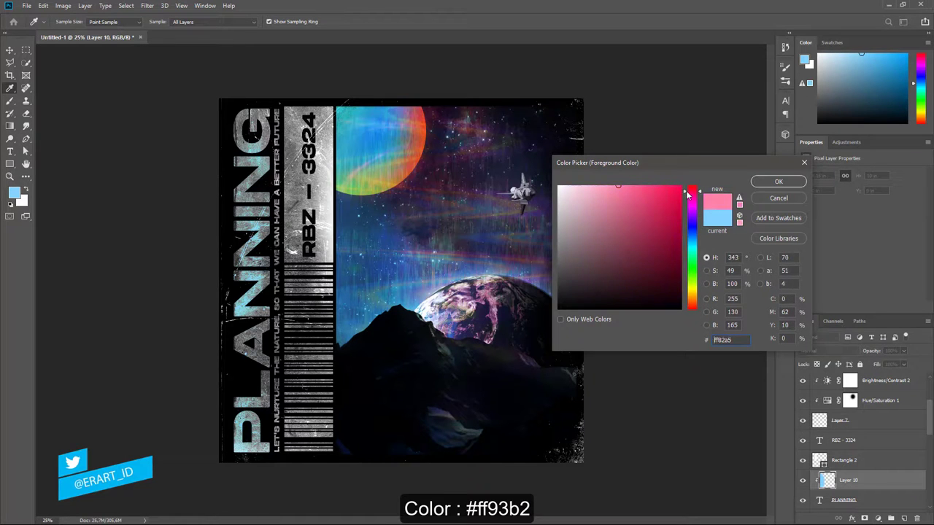
drag(617, 192, 610, 186)
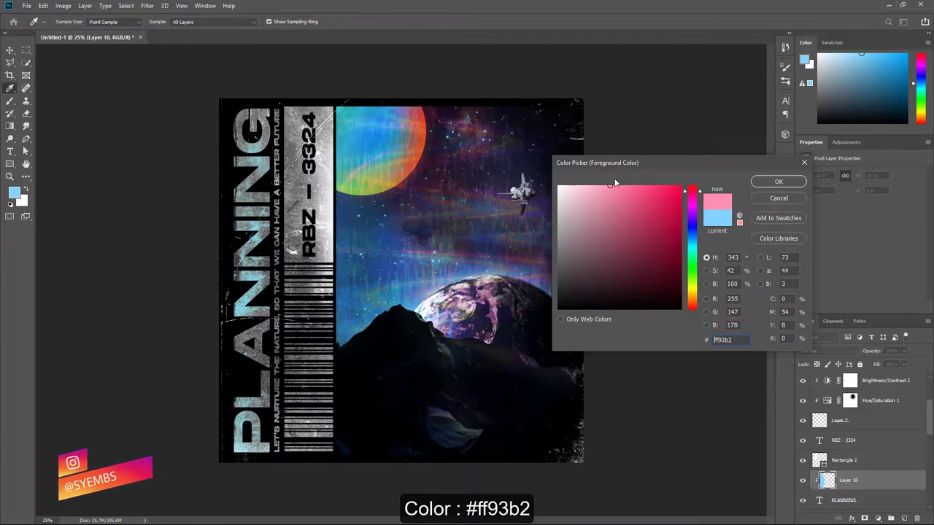
click(763, 181)
key(b)
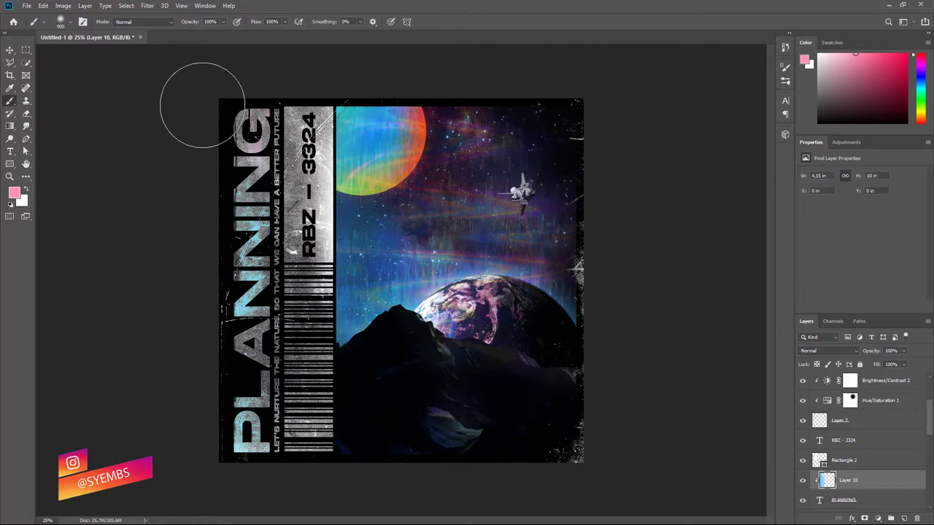
drag(219, 73, 349, 85)
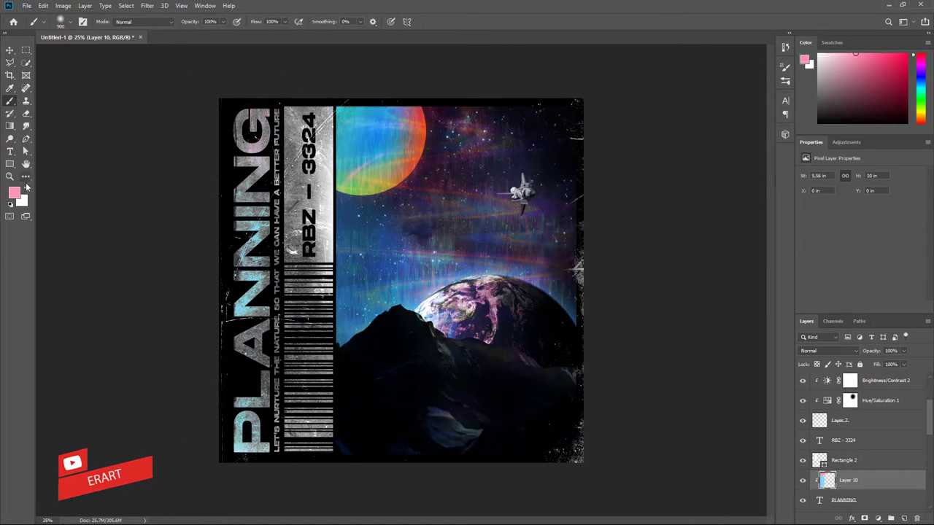
Make white the foreground colour and select Layer 9's mask
click(25, 189)
click(13, 192)
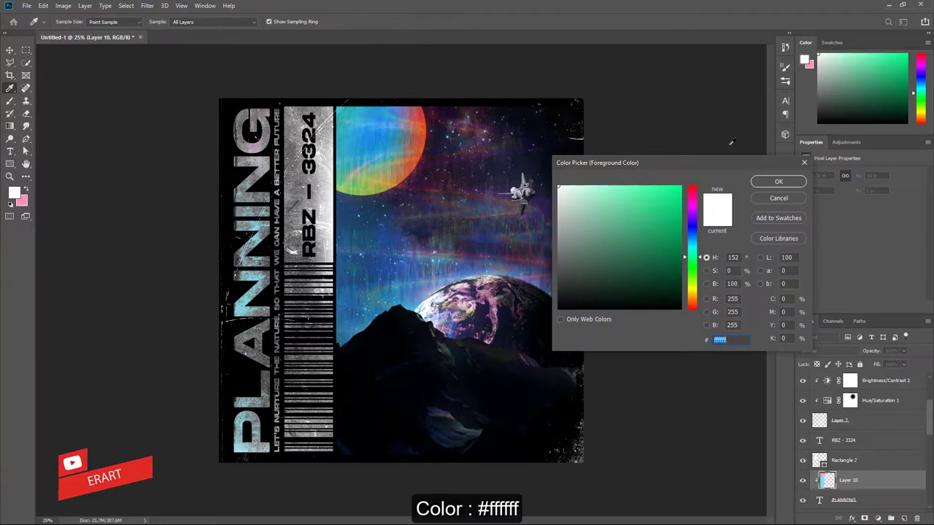
click(760, 182)
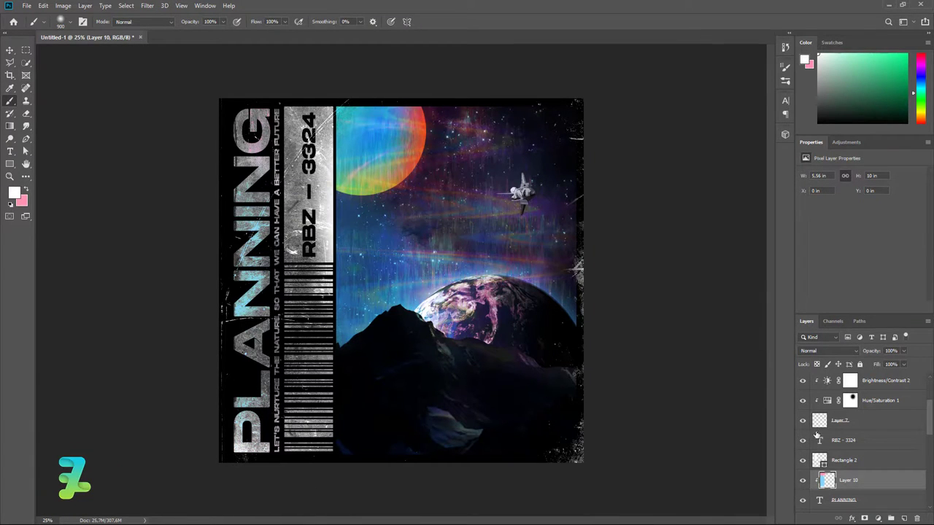
scroll(823, 432, up, 3)
click(843, 382)
text(50)
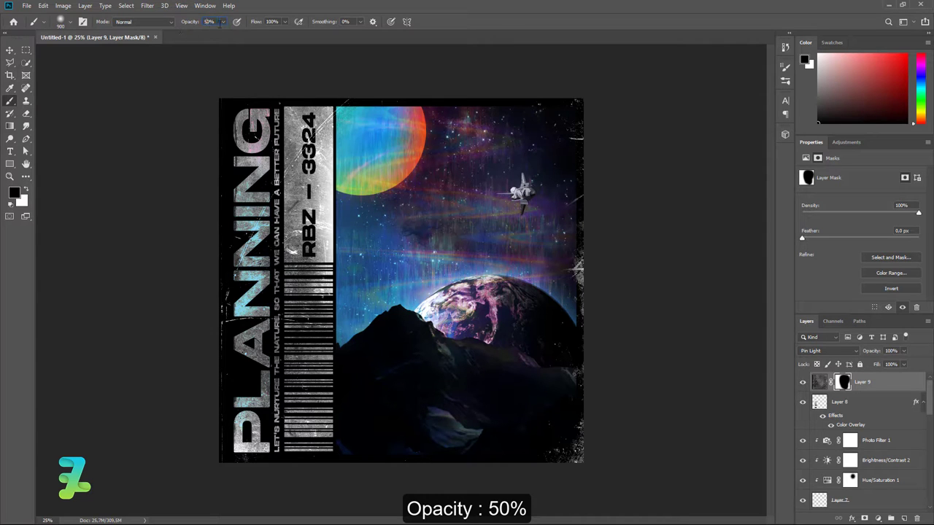
Paint black at 50% opacity on Layer 9's mask over the NNING letters to fade the grunge
drag(229, 179, 253, 162)
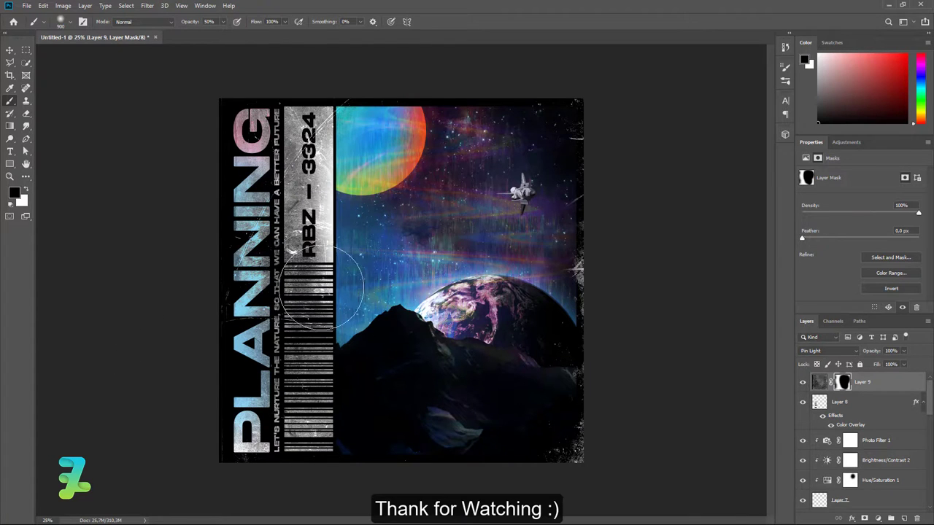
click(10, 50)
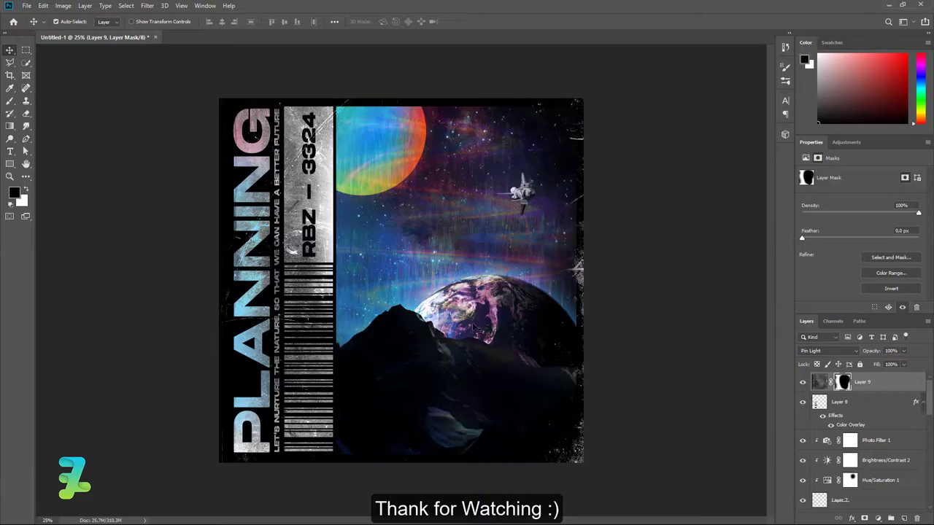